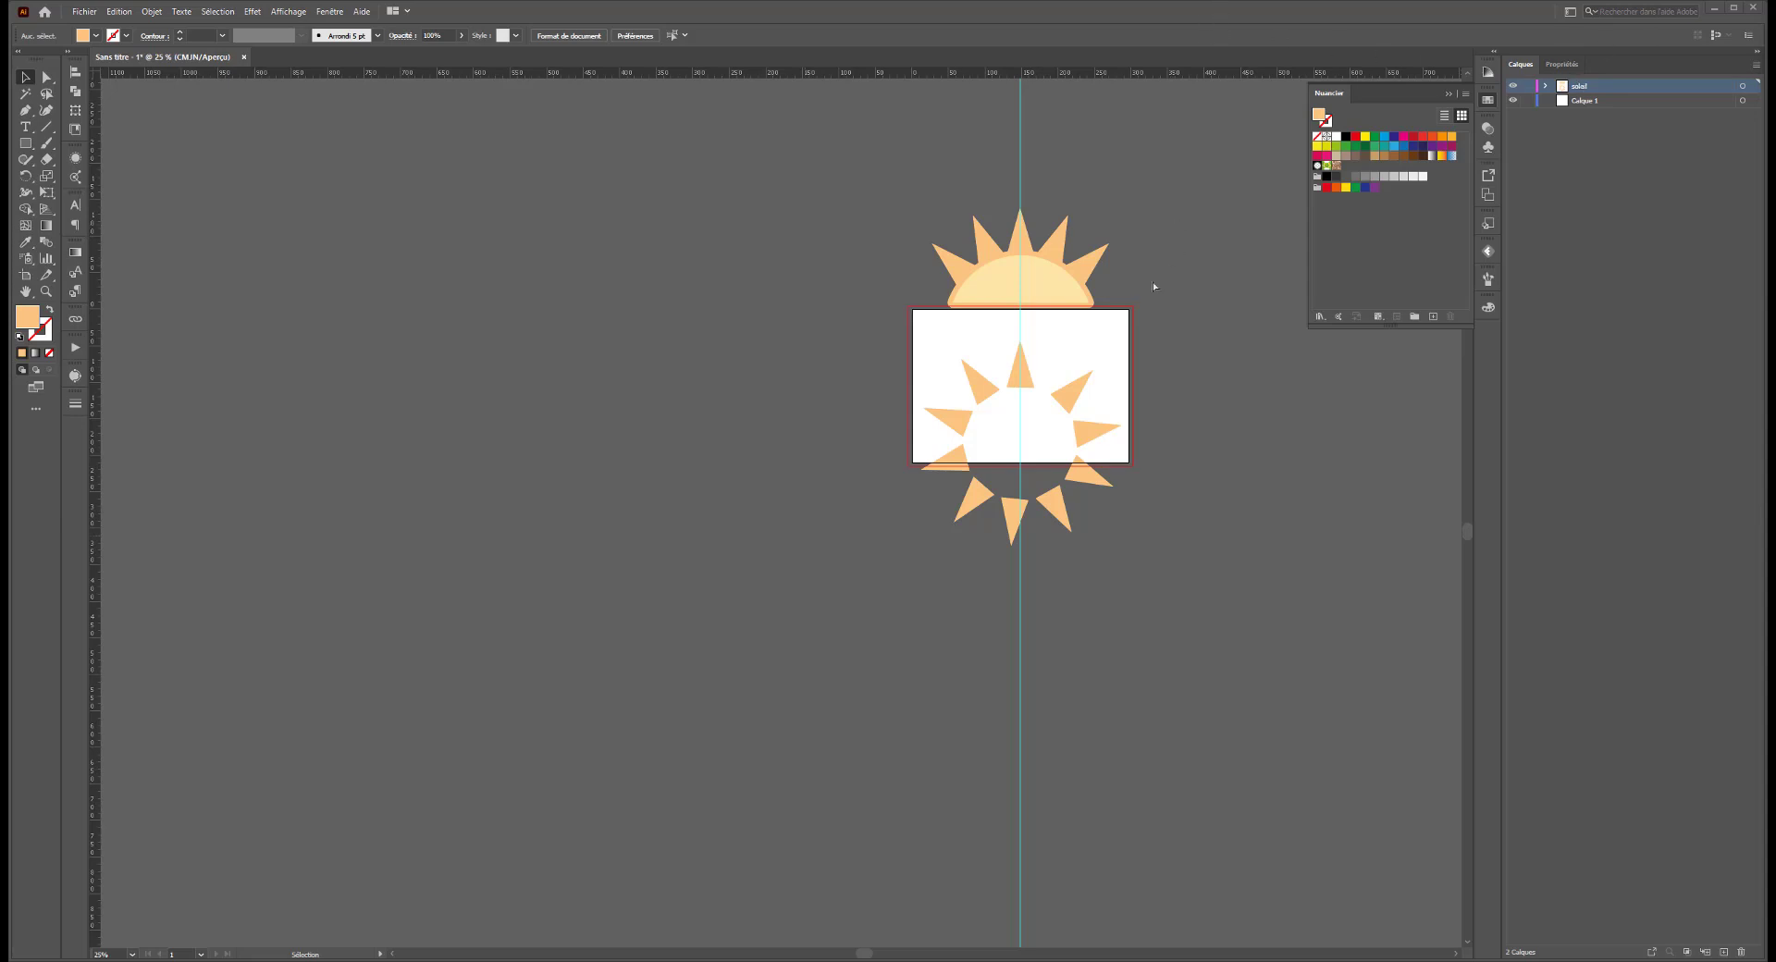
# Zoom in close on the artboard's half-disc sun and its single orange ray.
pyautogui.hscroll(-3, 1142, 301)
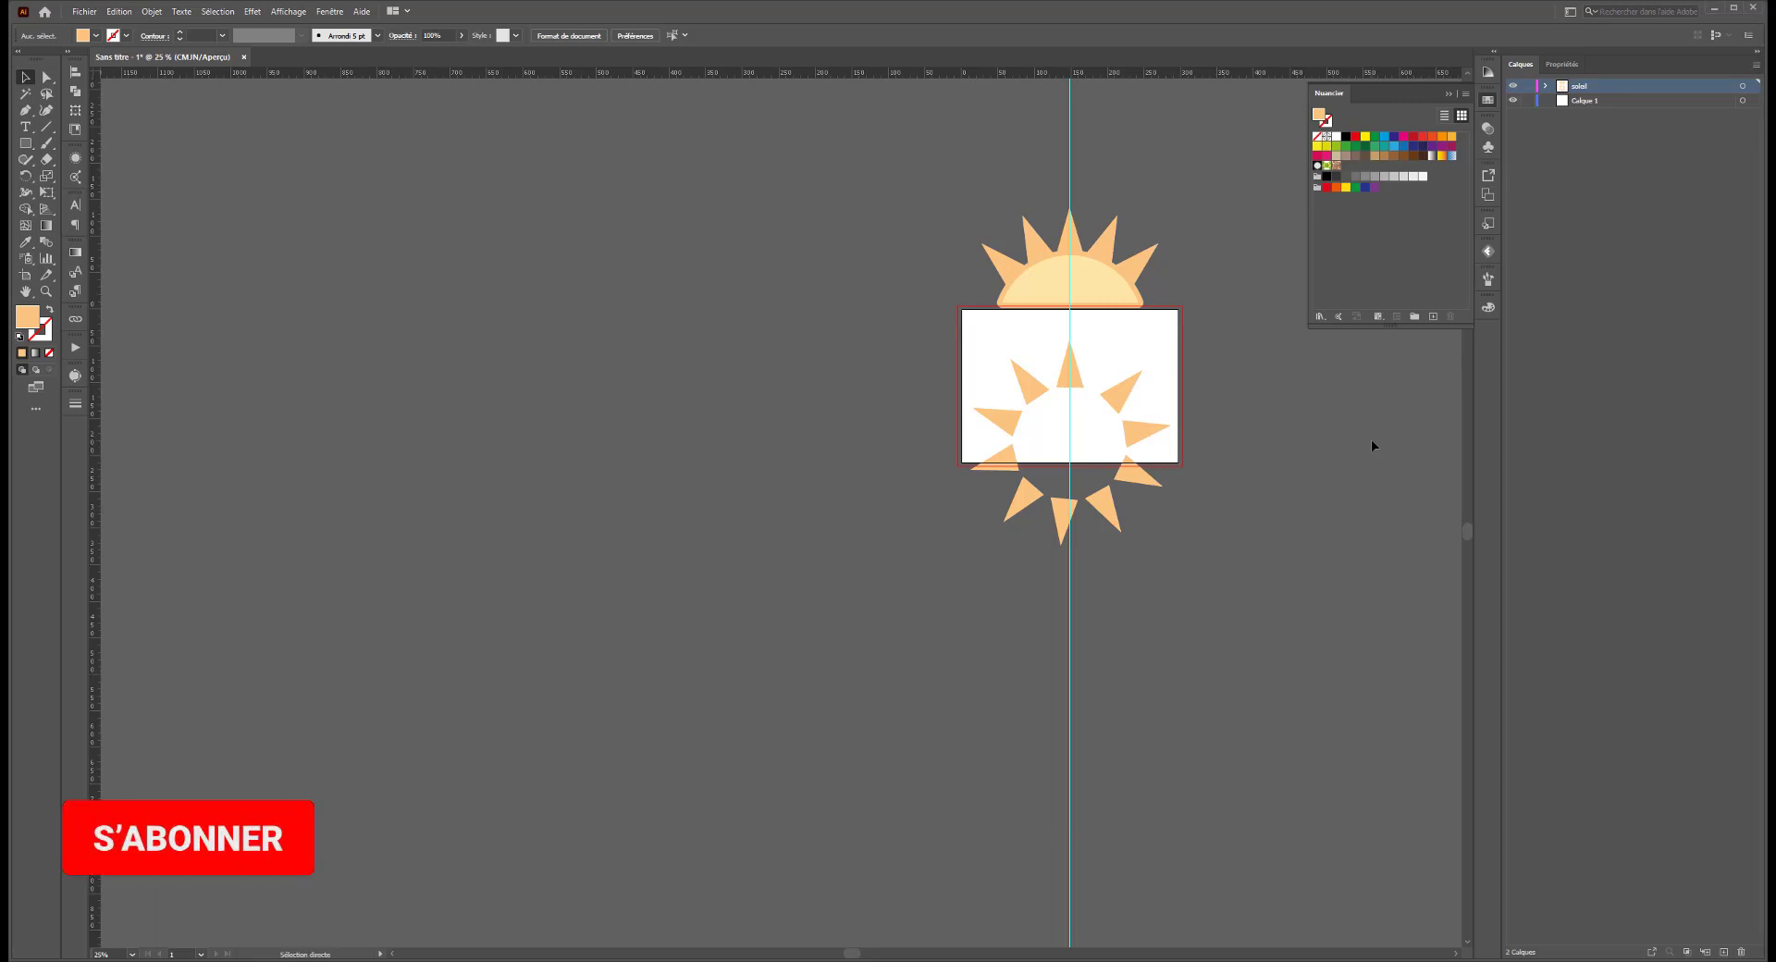
pyautogui.hotkey('ctrl', '+')
pyautogui.hotkey('ctrl', '+')
pyautogui.moveTo(1371, 439); pyautogui.dragTo(958, 541)
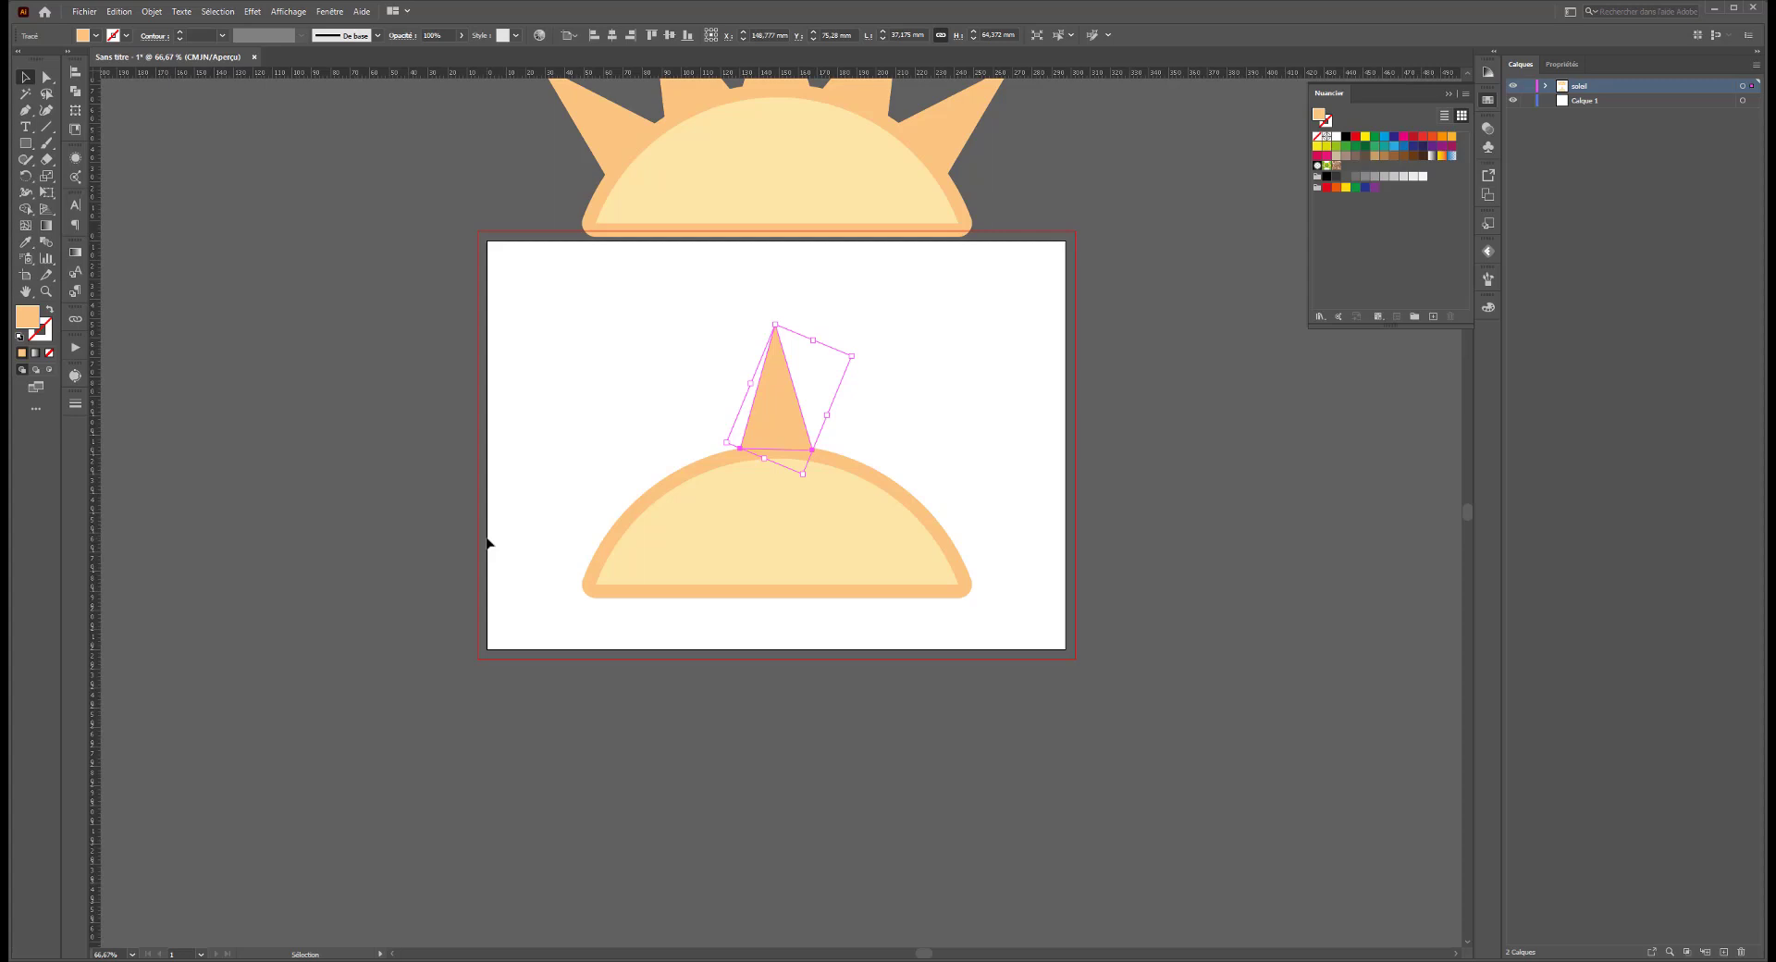
pyautogui.scroll(2, 488, 543)
pyautogui.scroll(3, 486, 648)
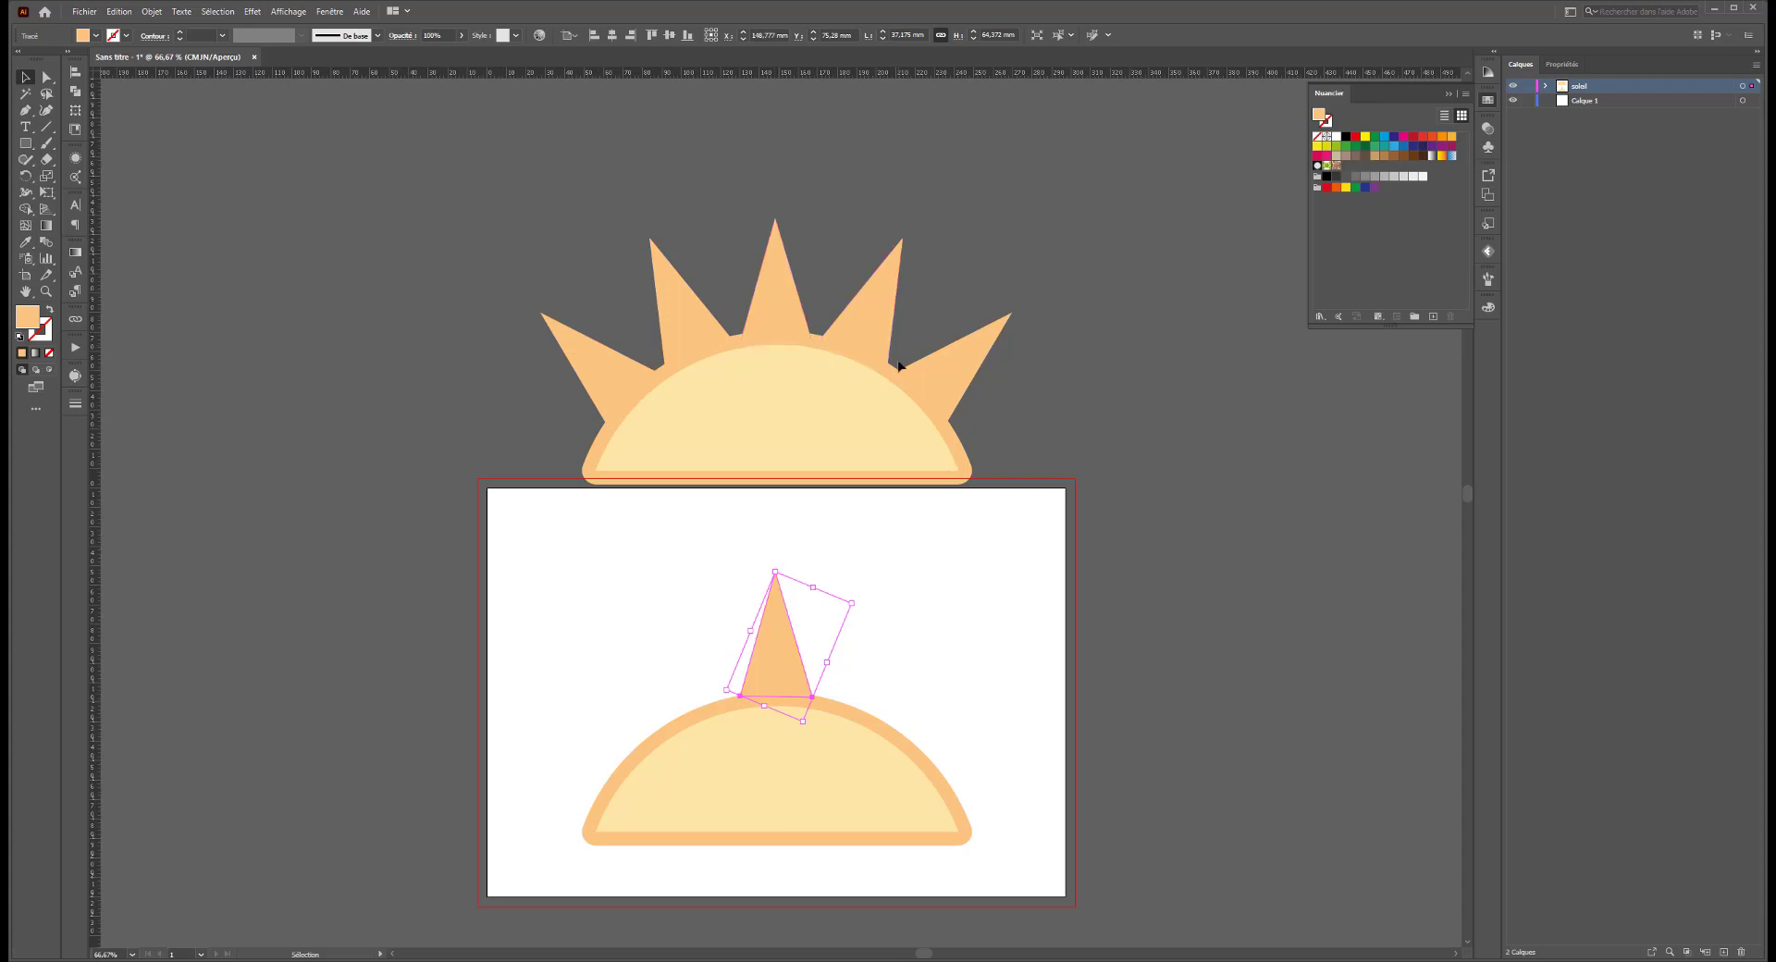
pyautogui.scroll(-1, 820, 581)
pyautogui.scroll(-3, 820, 582)
pyautogui.scroll(-2, 824, 580)
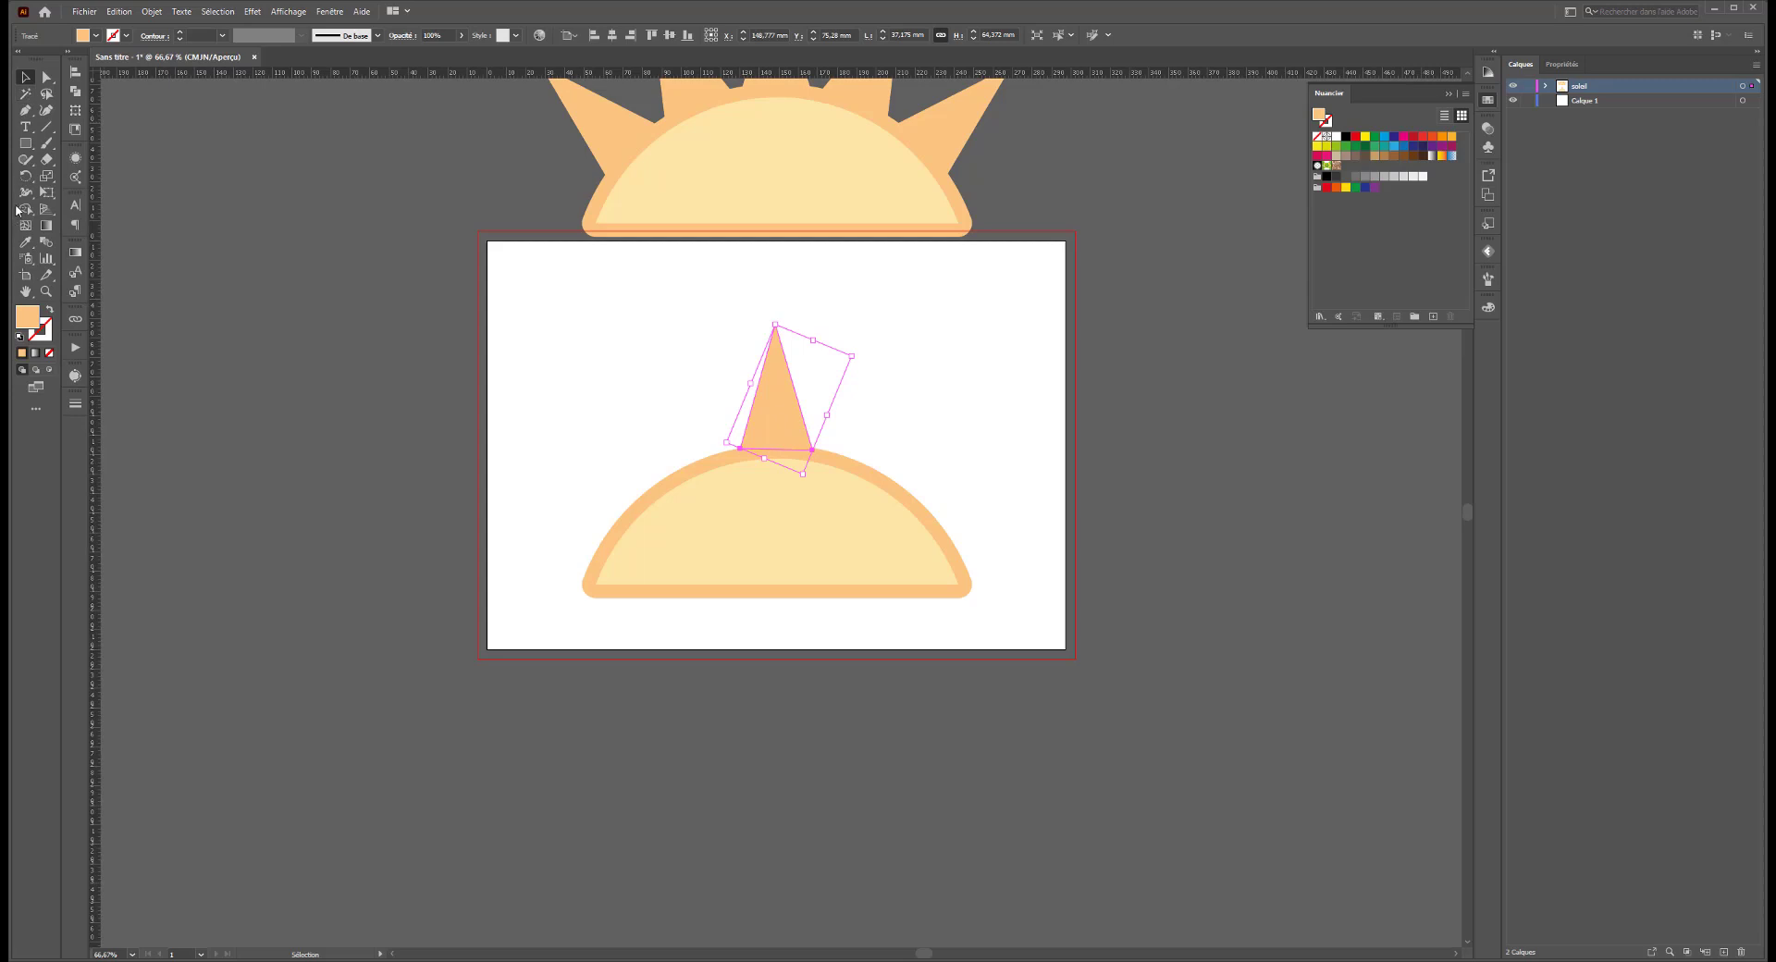
pyautogui.click(26, 176)
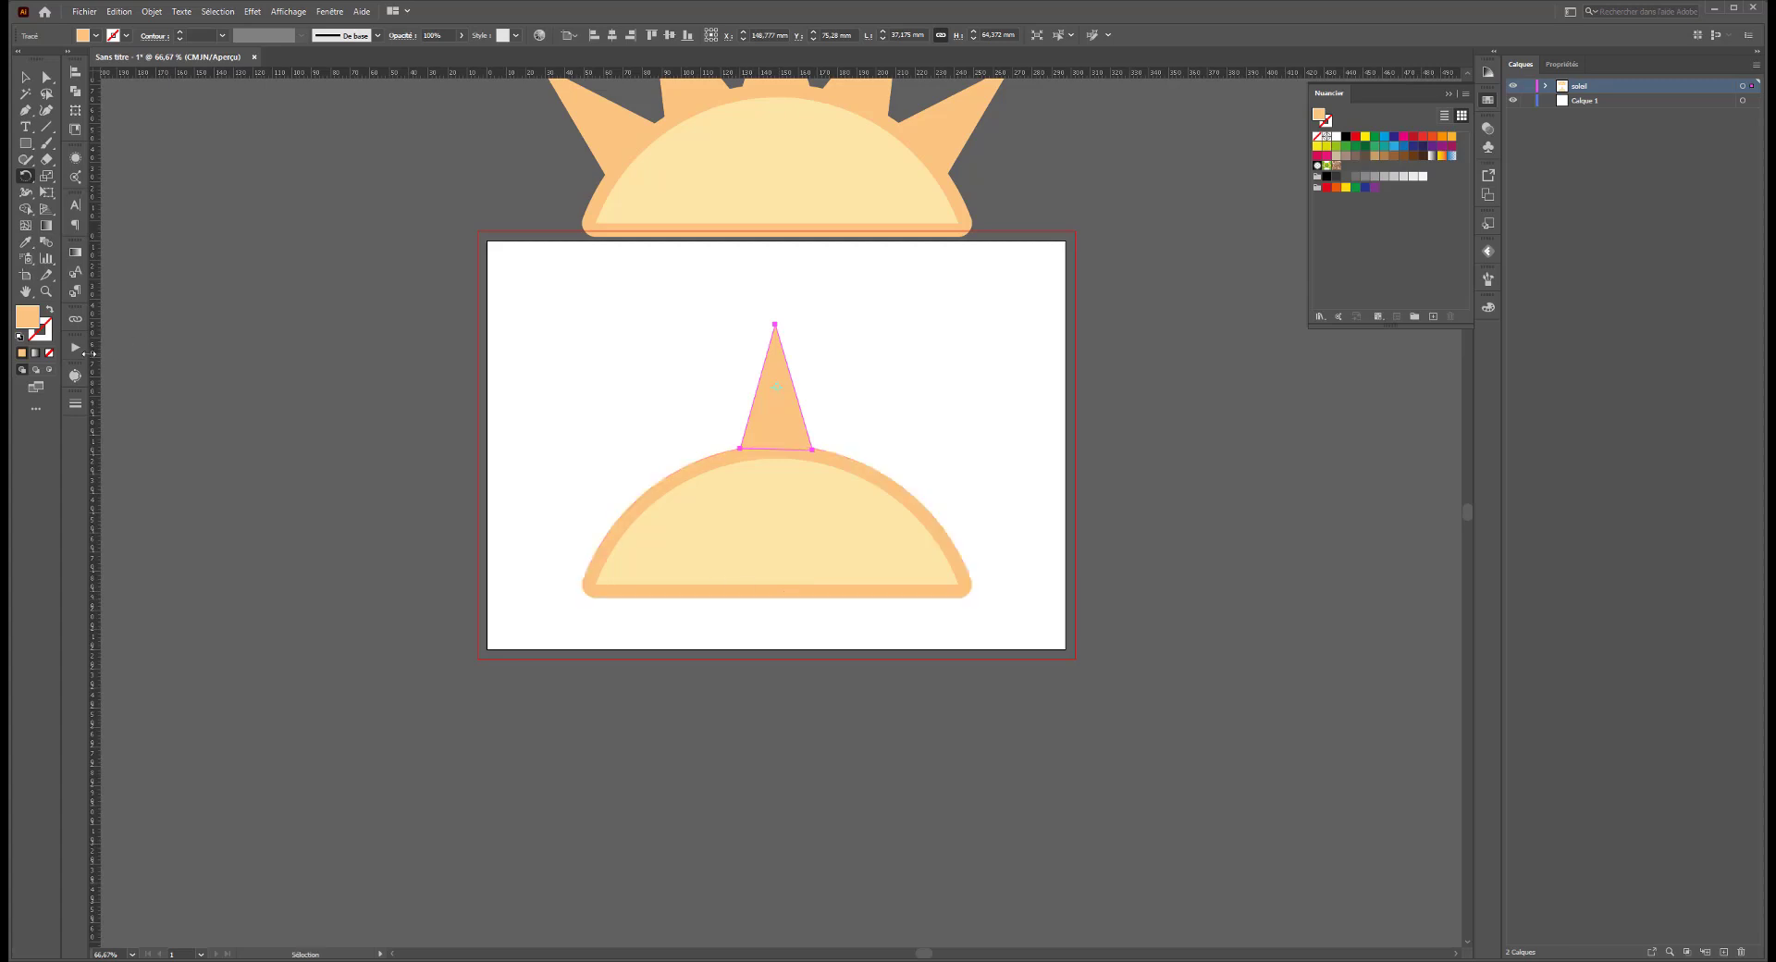
# Drag a vertical guide from the left ruler through the ray and half-disc centre.
pyautogui.press('v')
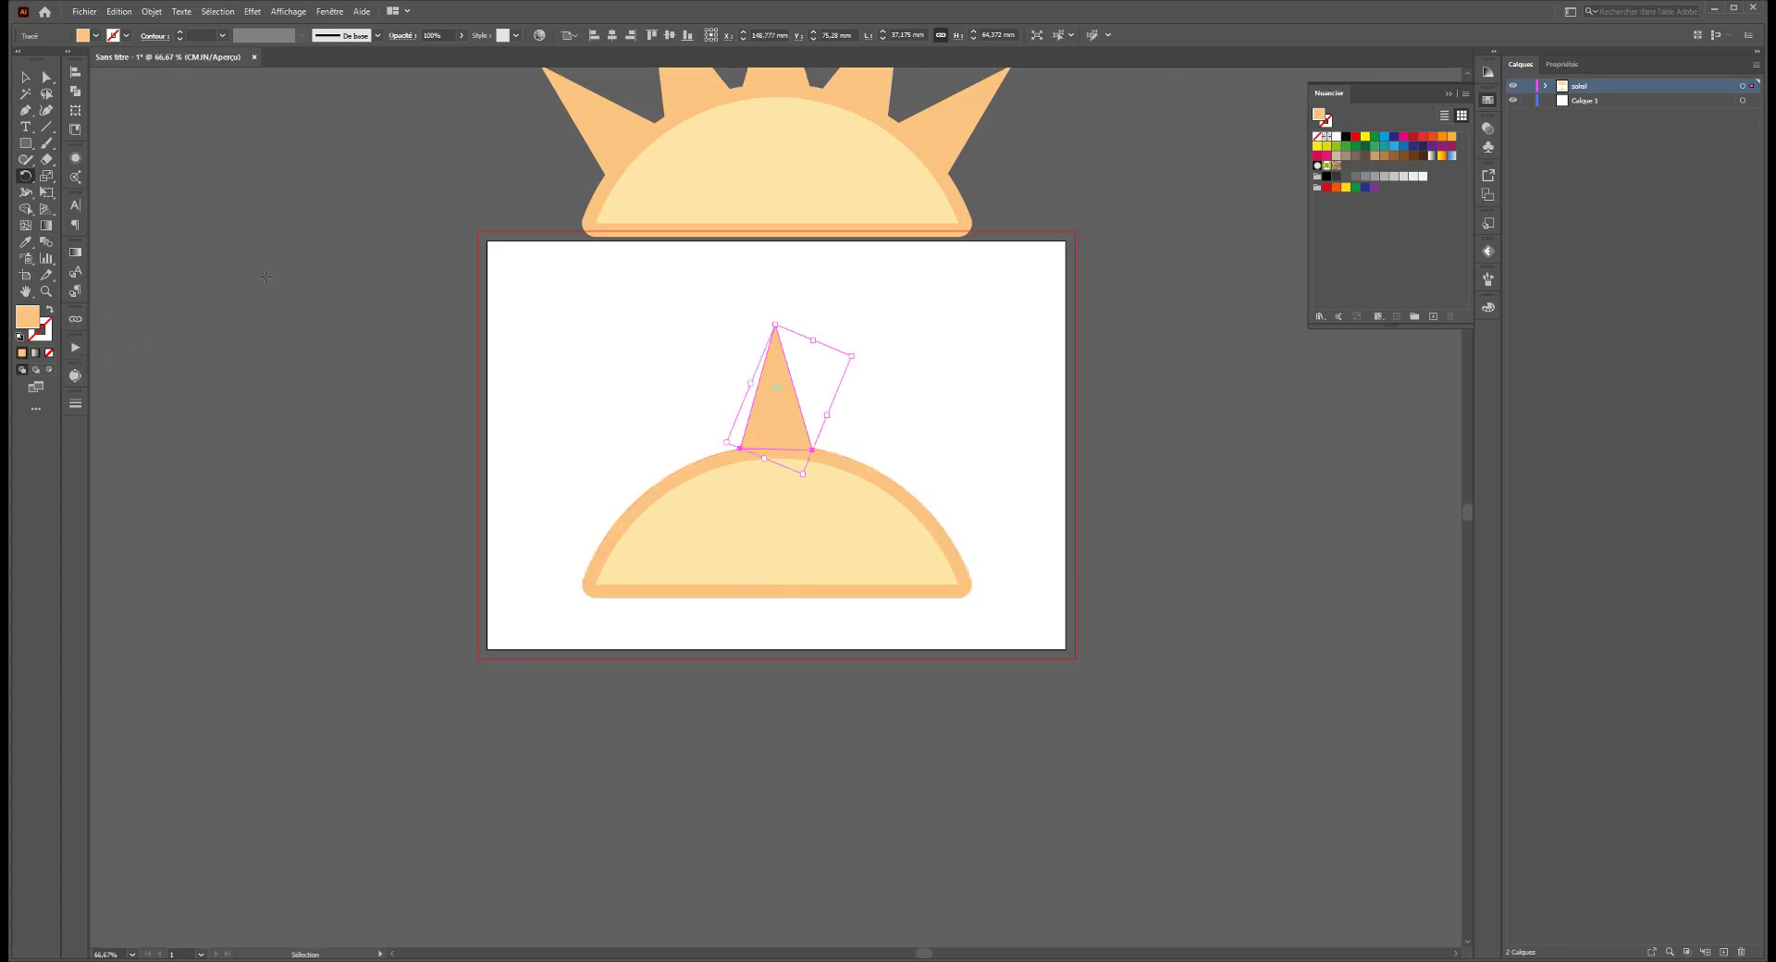
pyautogui.press('r')
pyautogui.moveTo(91, 374); pyautogui.dragTo(775, 456)
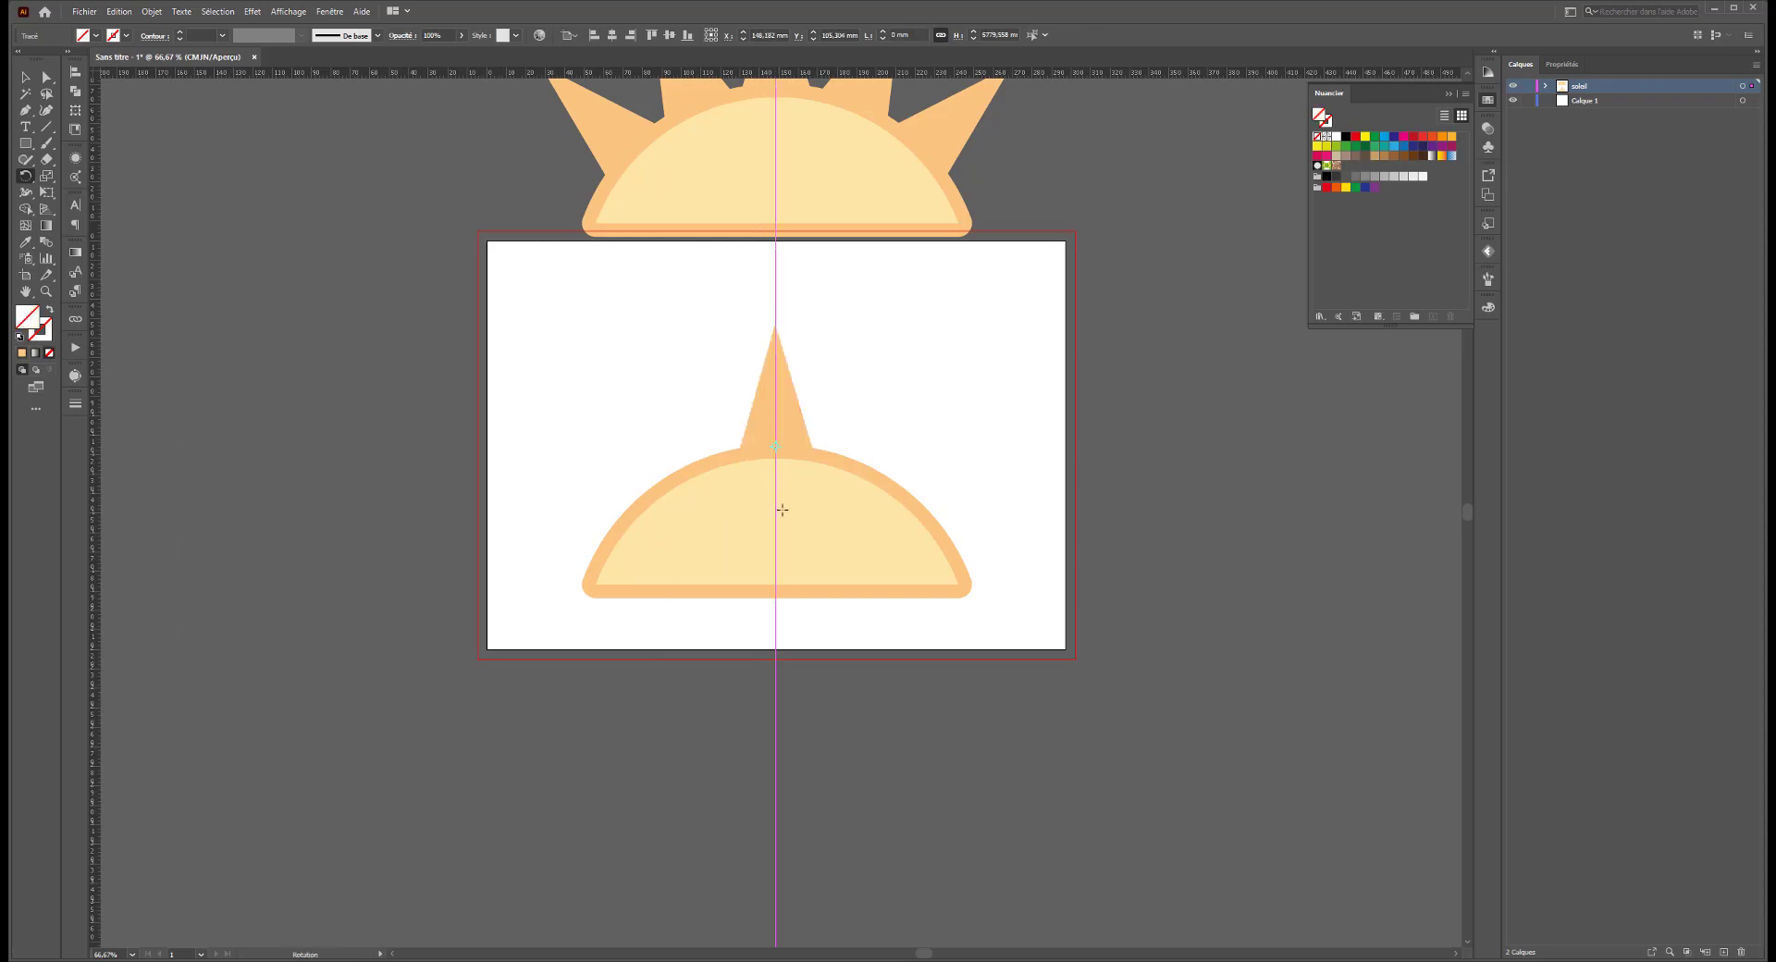
# Select the triangular ray standing on top of the half-disc.
pyautogui.keyDown('ctrl'); pyautogui.click(822, 553); pyautogui.keyUp('ctrl')
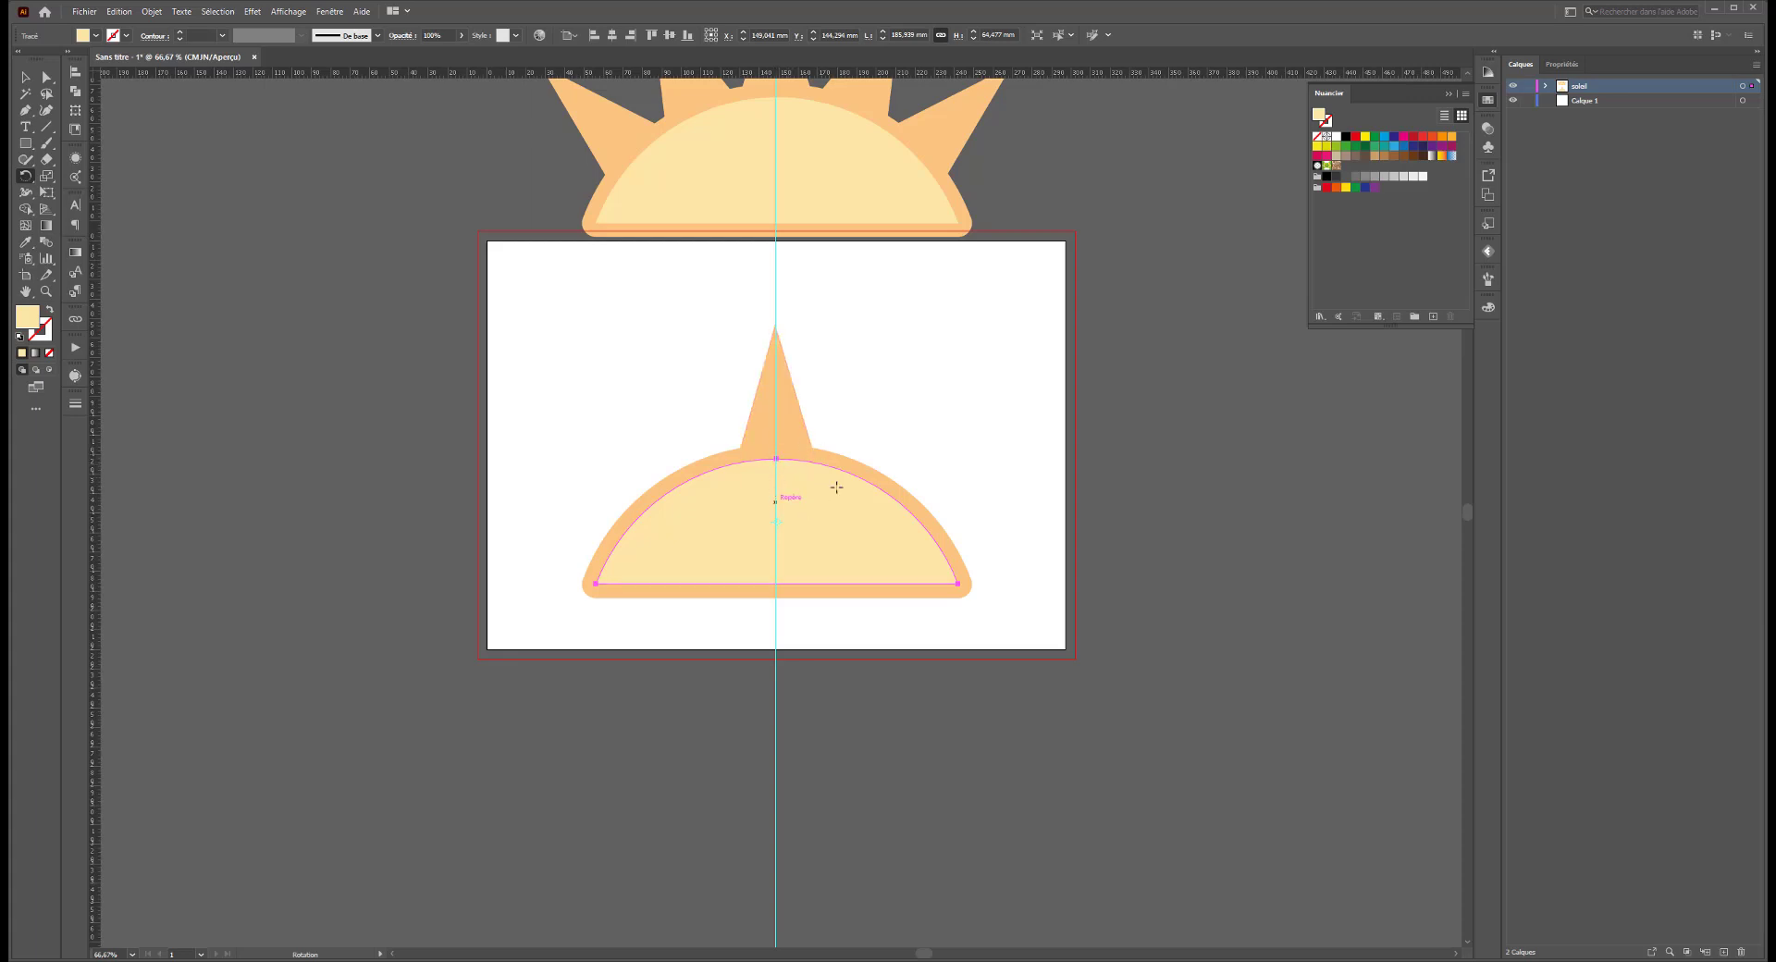
pyautogui.keyDown('ctrl'); pyautogui.click(789, 476); pyautogui.keyUp('ctrl')
pyautogui.keyDown('ctrl'); pyautogui.click(786, 477); pyautogui.keyUp('ctrl')
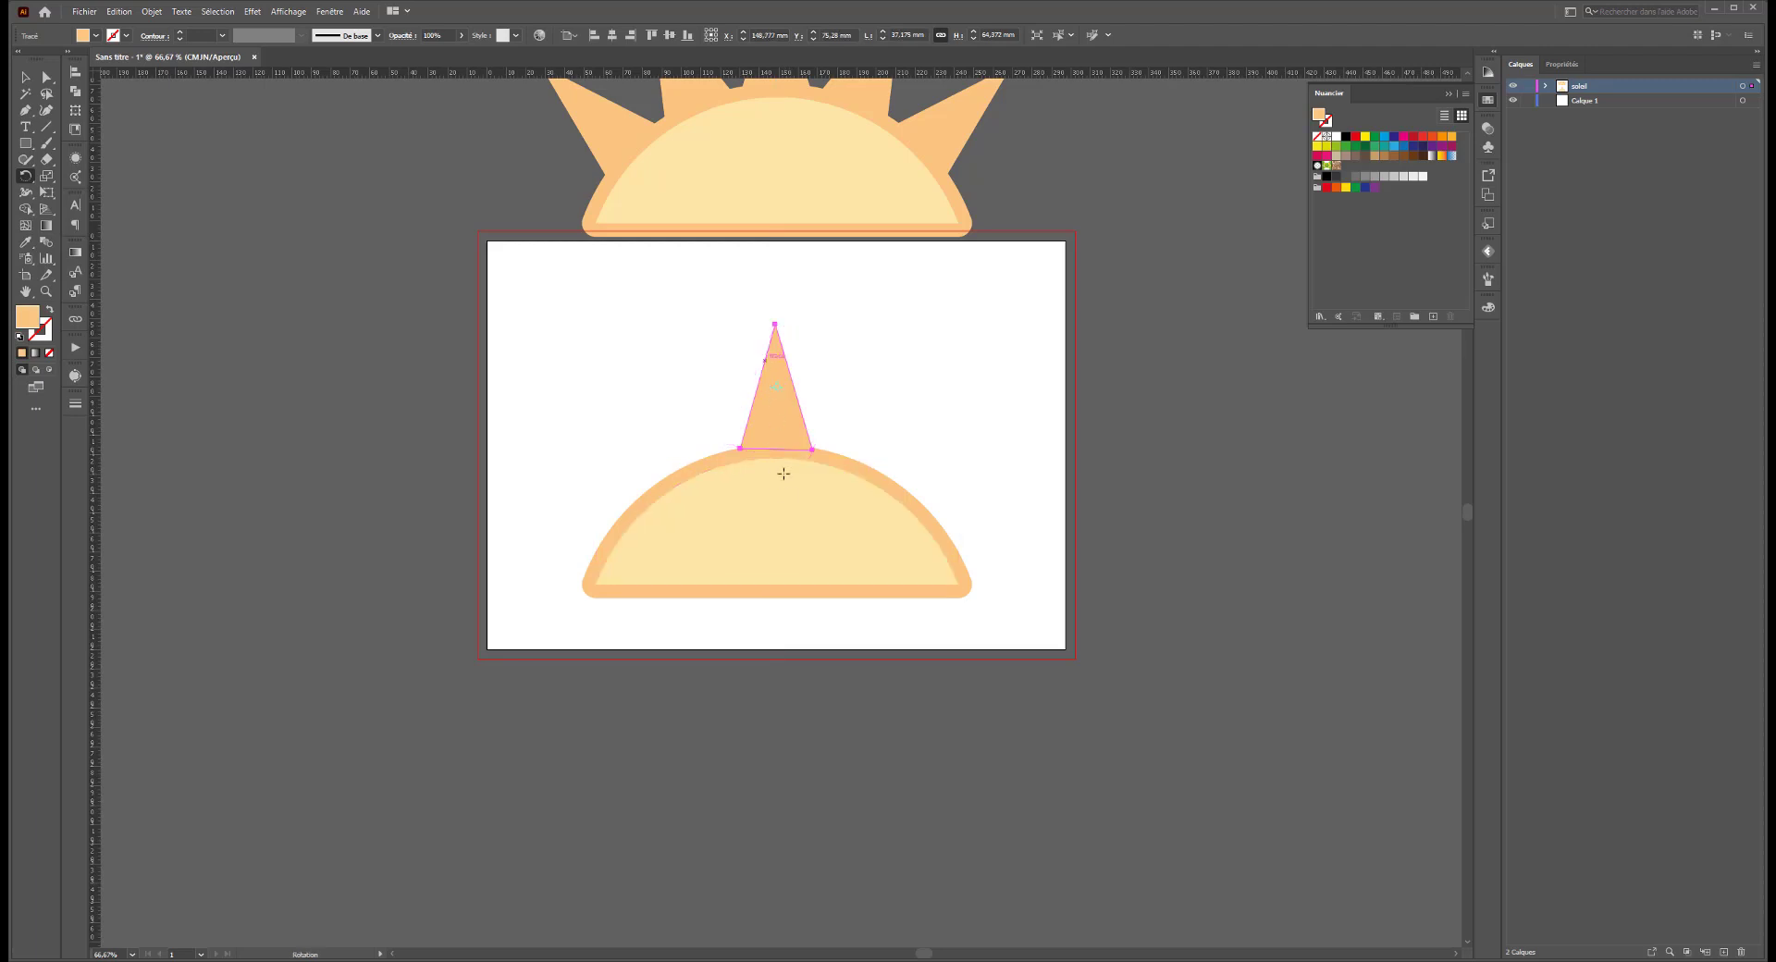
pyautogui.keyDown('ctrl'); pyautogui.click(766, 467); pyautogui.keyUp('ctrl')
pyautogui.keyDown('ctrl'); pyautogui.keyDown('shift'); pyautogui.click(757, 455); pyautogui.keyUp('shift'); pyautogui.keyUp('ctrl')
pyautogui.keyDown('ctrl'); pyautogui.click(768, 438); pyautogui.keyUp('ctrl')
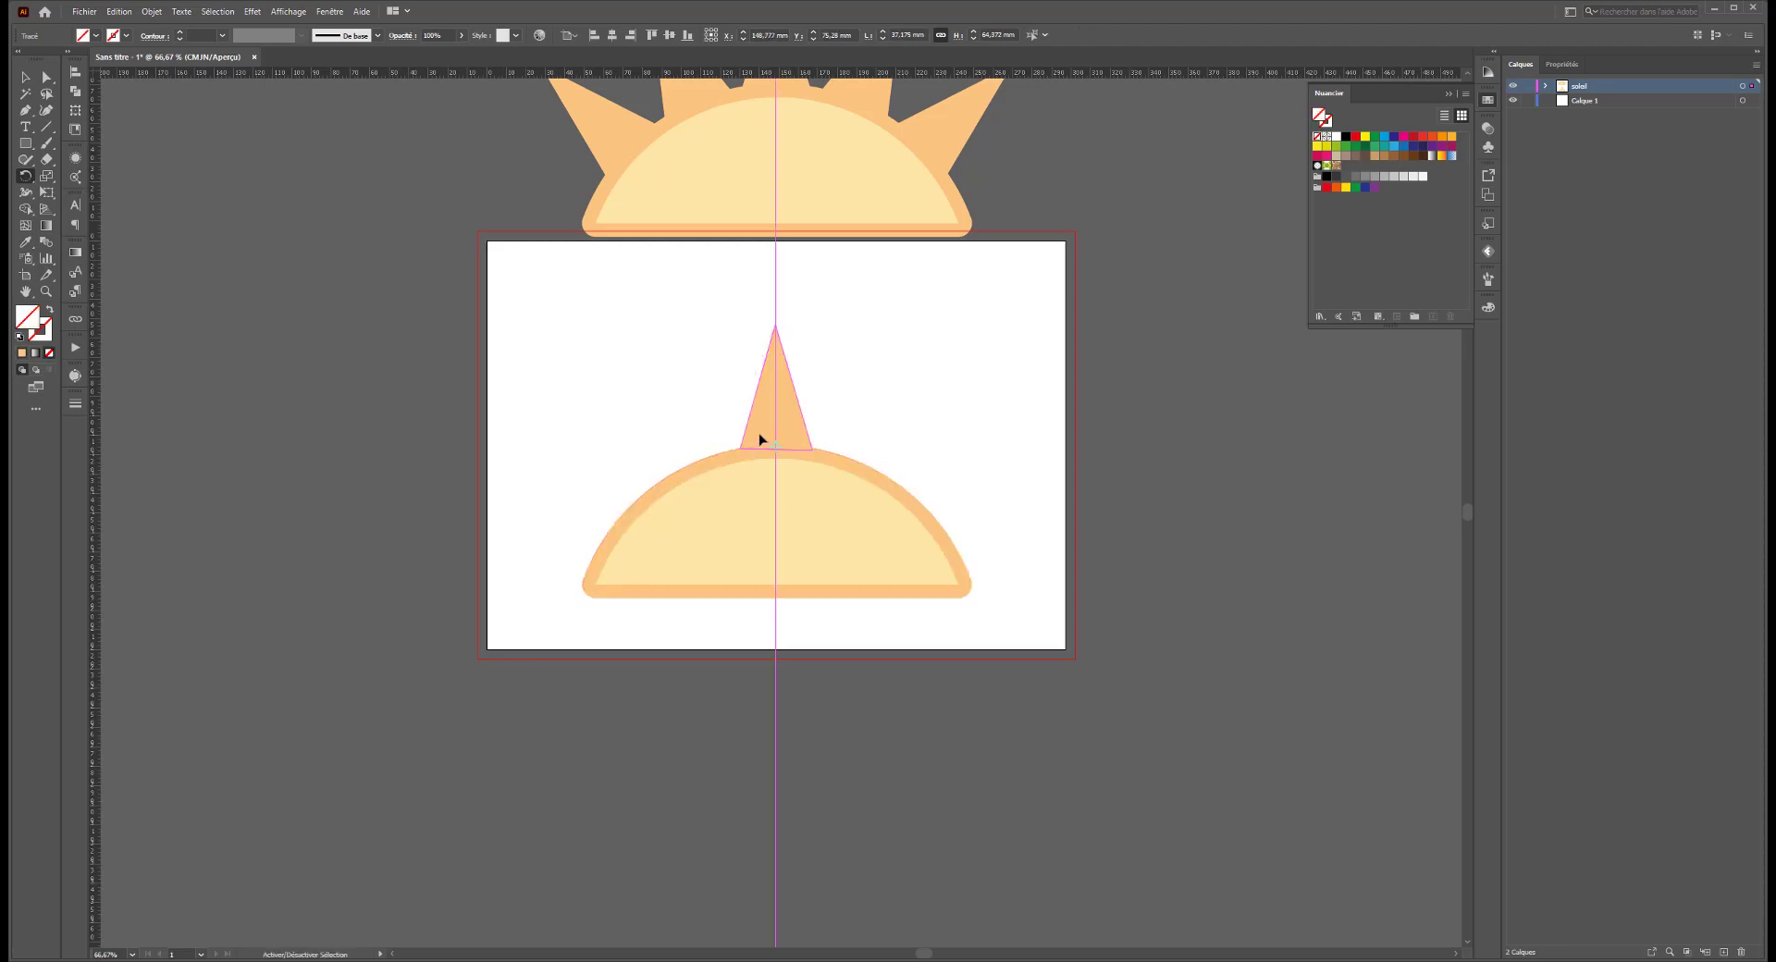
pyautogui.keyDown('ctrl'); pyautogui.keyDown('shift'); pyautogui.click(801, 431); pyautogui.keyUp('shift'); pyautogui.keyUp('ctrl')
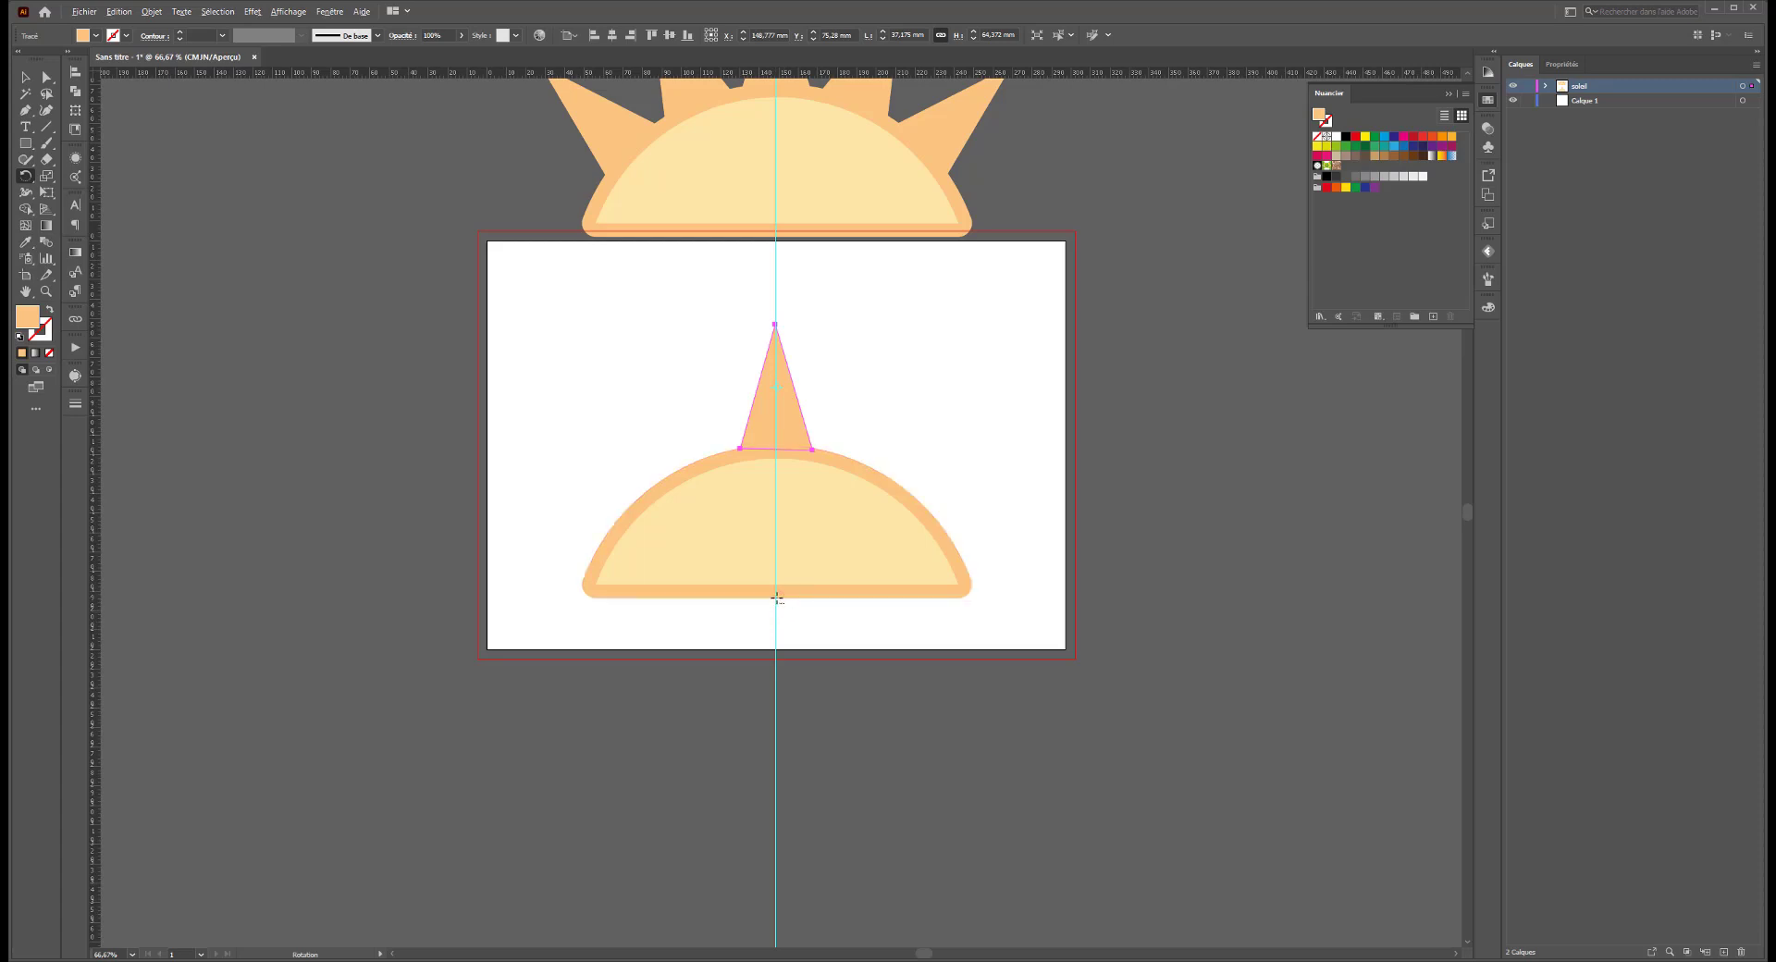
# Copy the ray rotated 35° around the half-disc's bottom centre.
pyautogui.keyDown('alt'); pyautogui.click(776, 598); pyautogui.keyUp('alt')
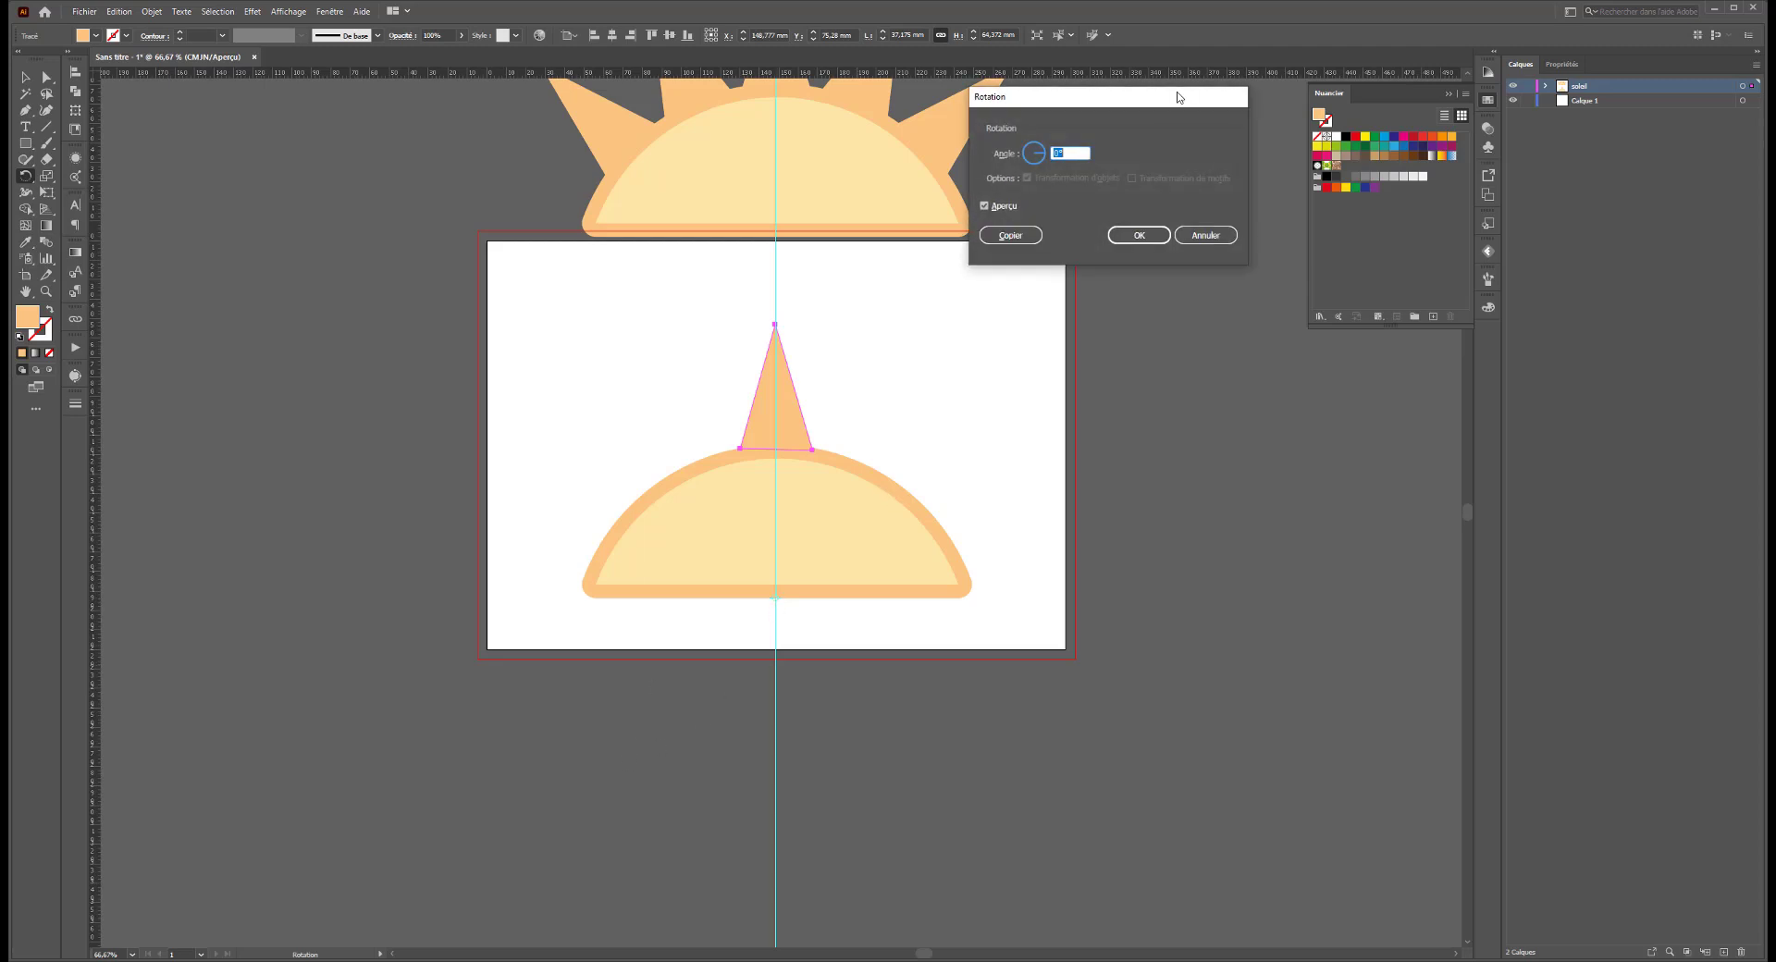
pyautogui.write('35')
pyautogui.press('Tab')
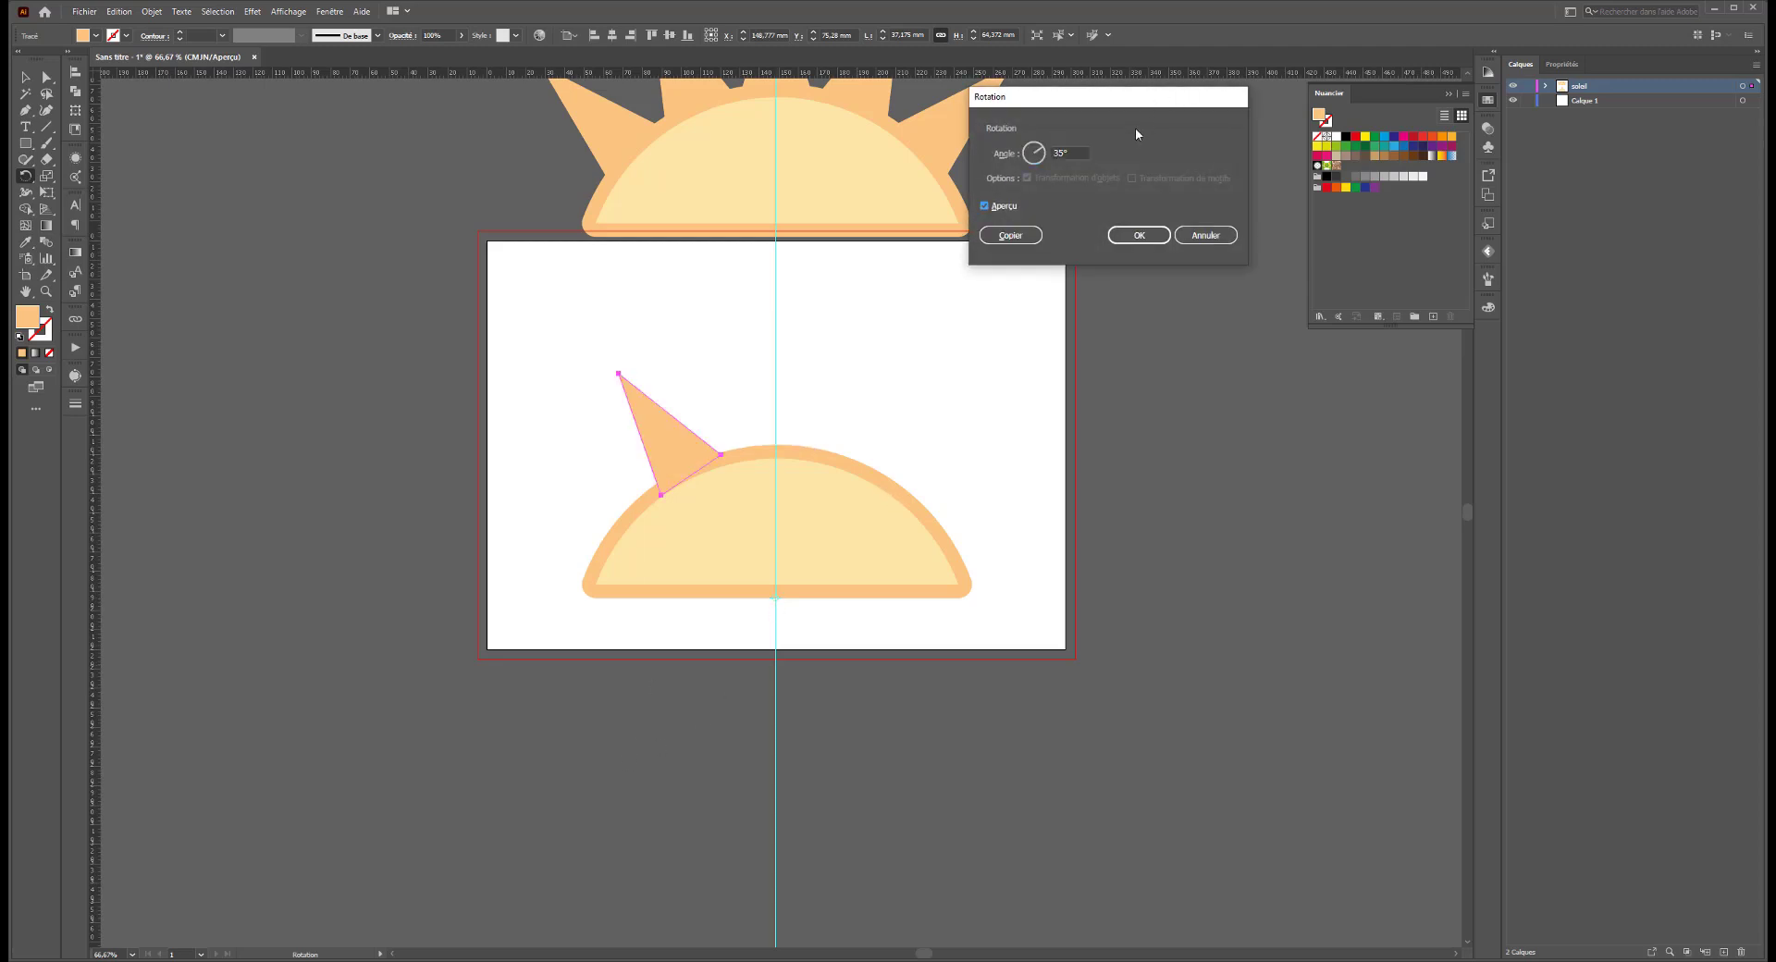
pyautogui.click(985, 207)
pyautogui.click(986, 206)
pyautogui.click(985, 206)
pyautogui.click(985, 207)
pyautogui.click(1010, 235)
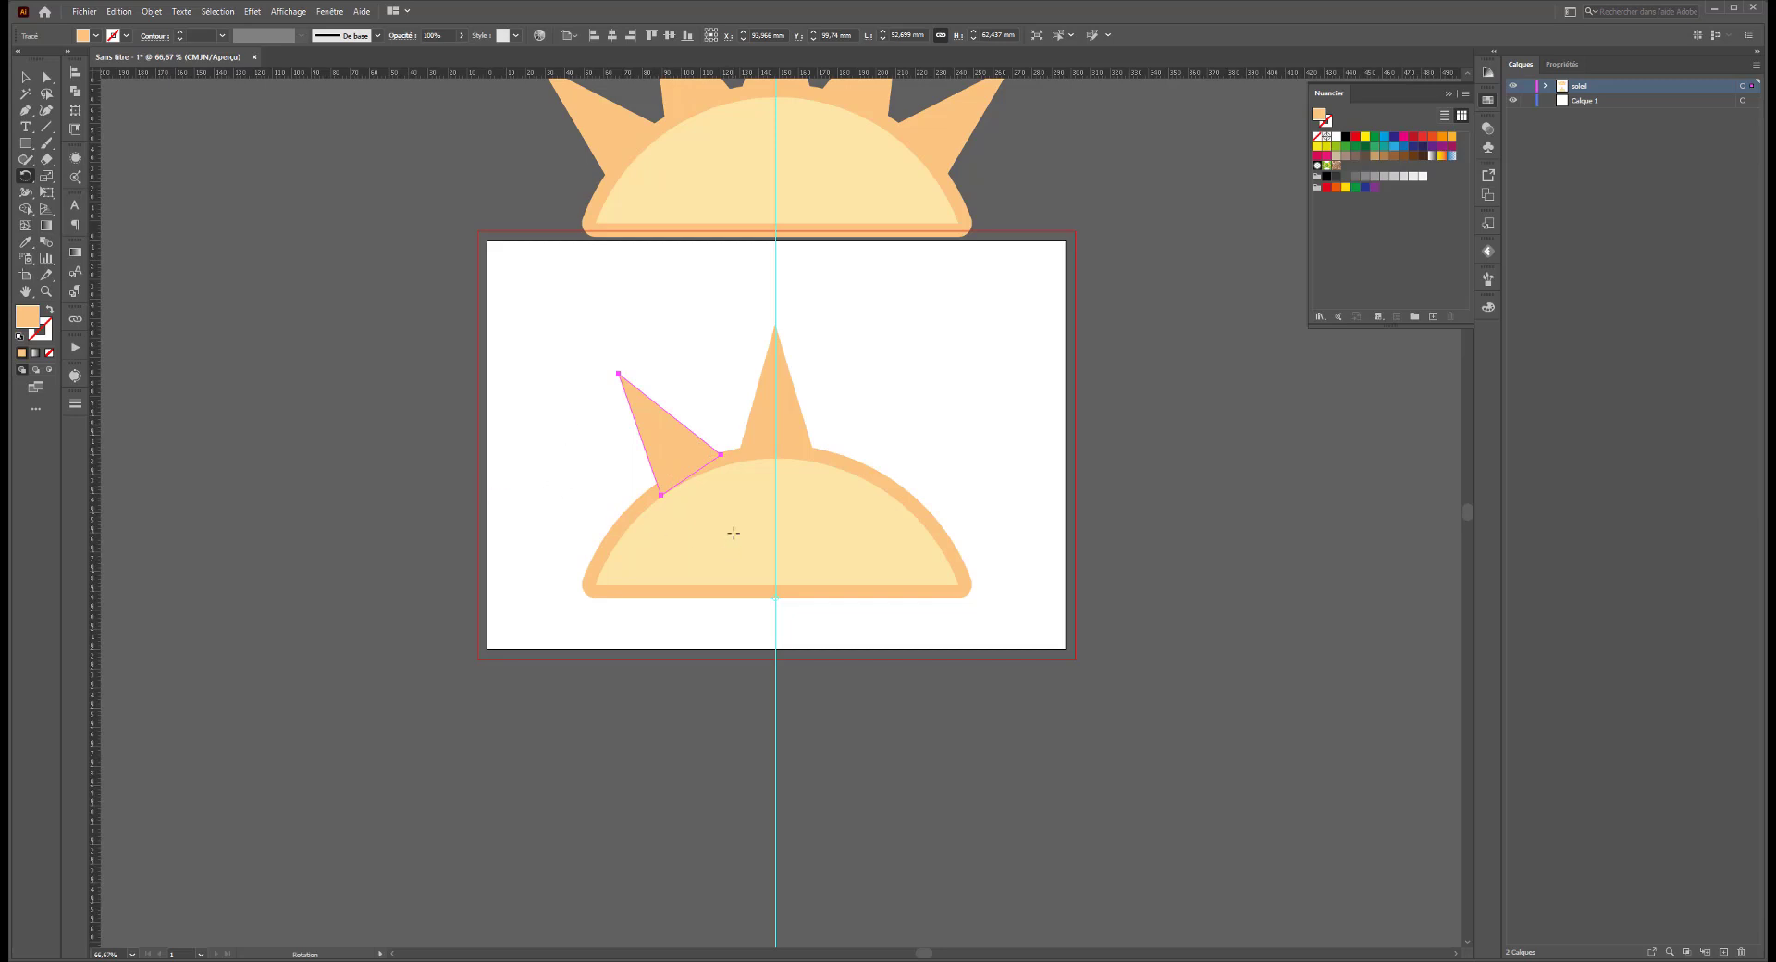
# Repeat the 35° rotated copy three more times around the sun.
pyautogui.press('v')
pyautogui.hotkey('ctrl', 'd')
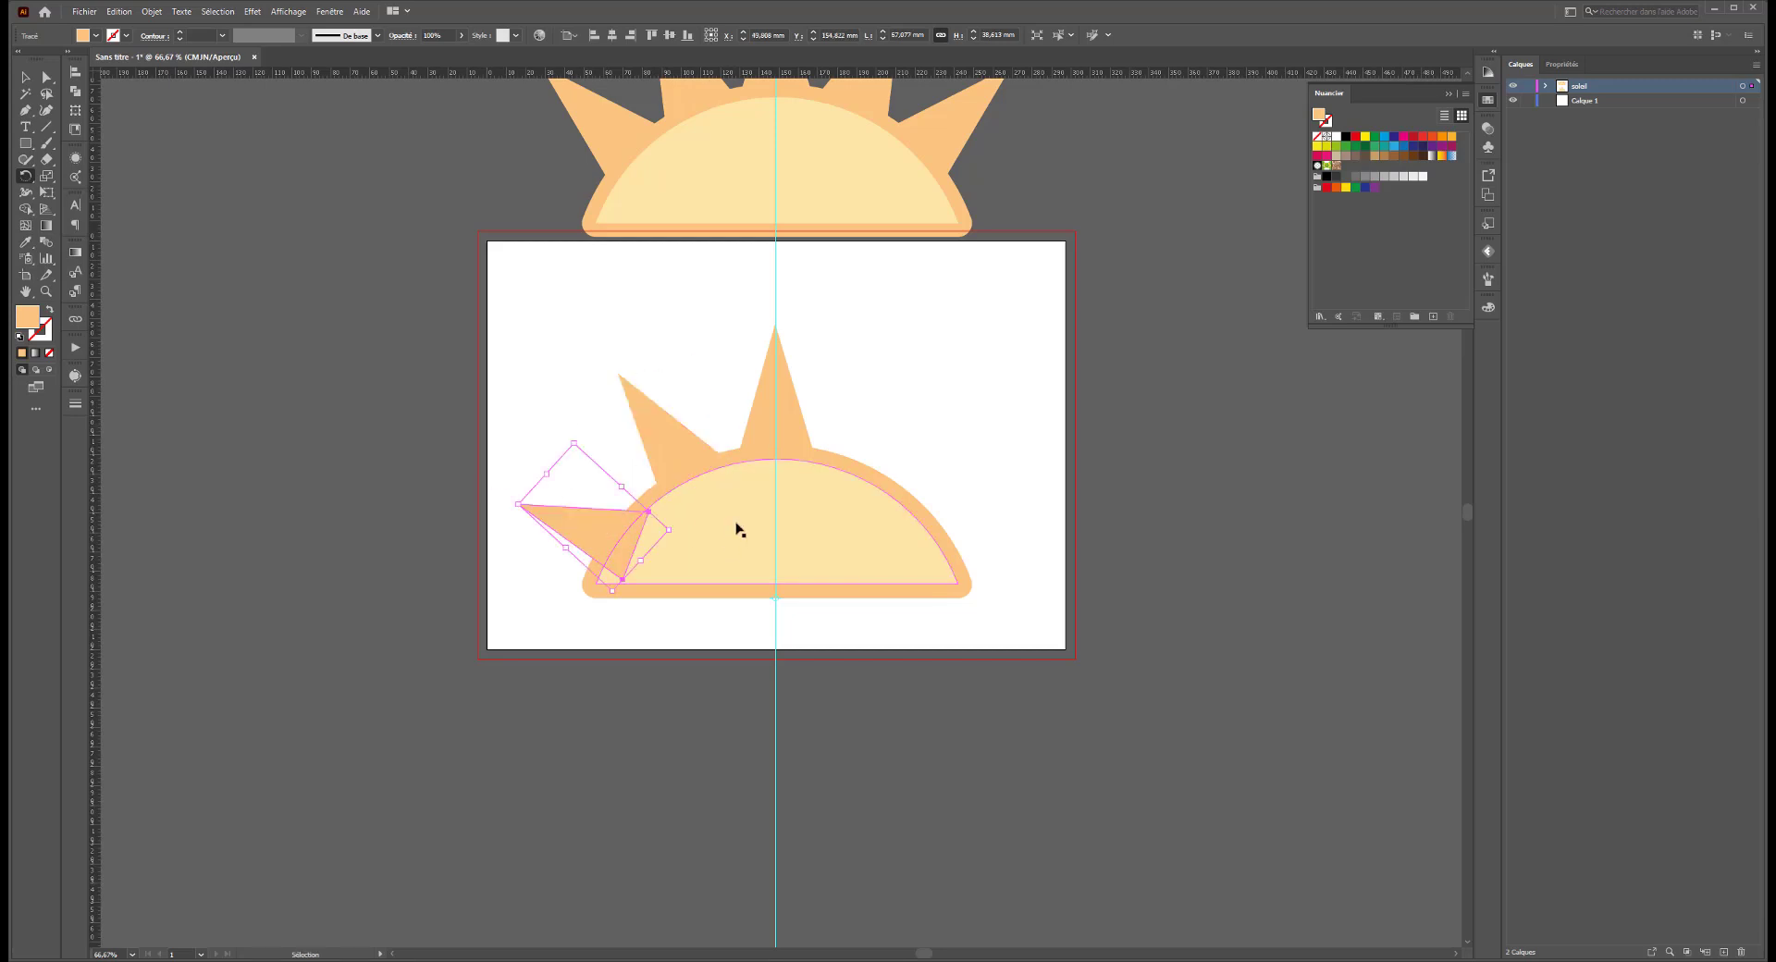
pyautogui.hotkey('ctrl', 'd')
pyautogui.hotkey('ctrl', 'd')
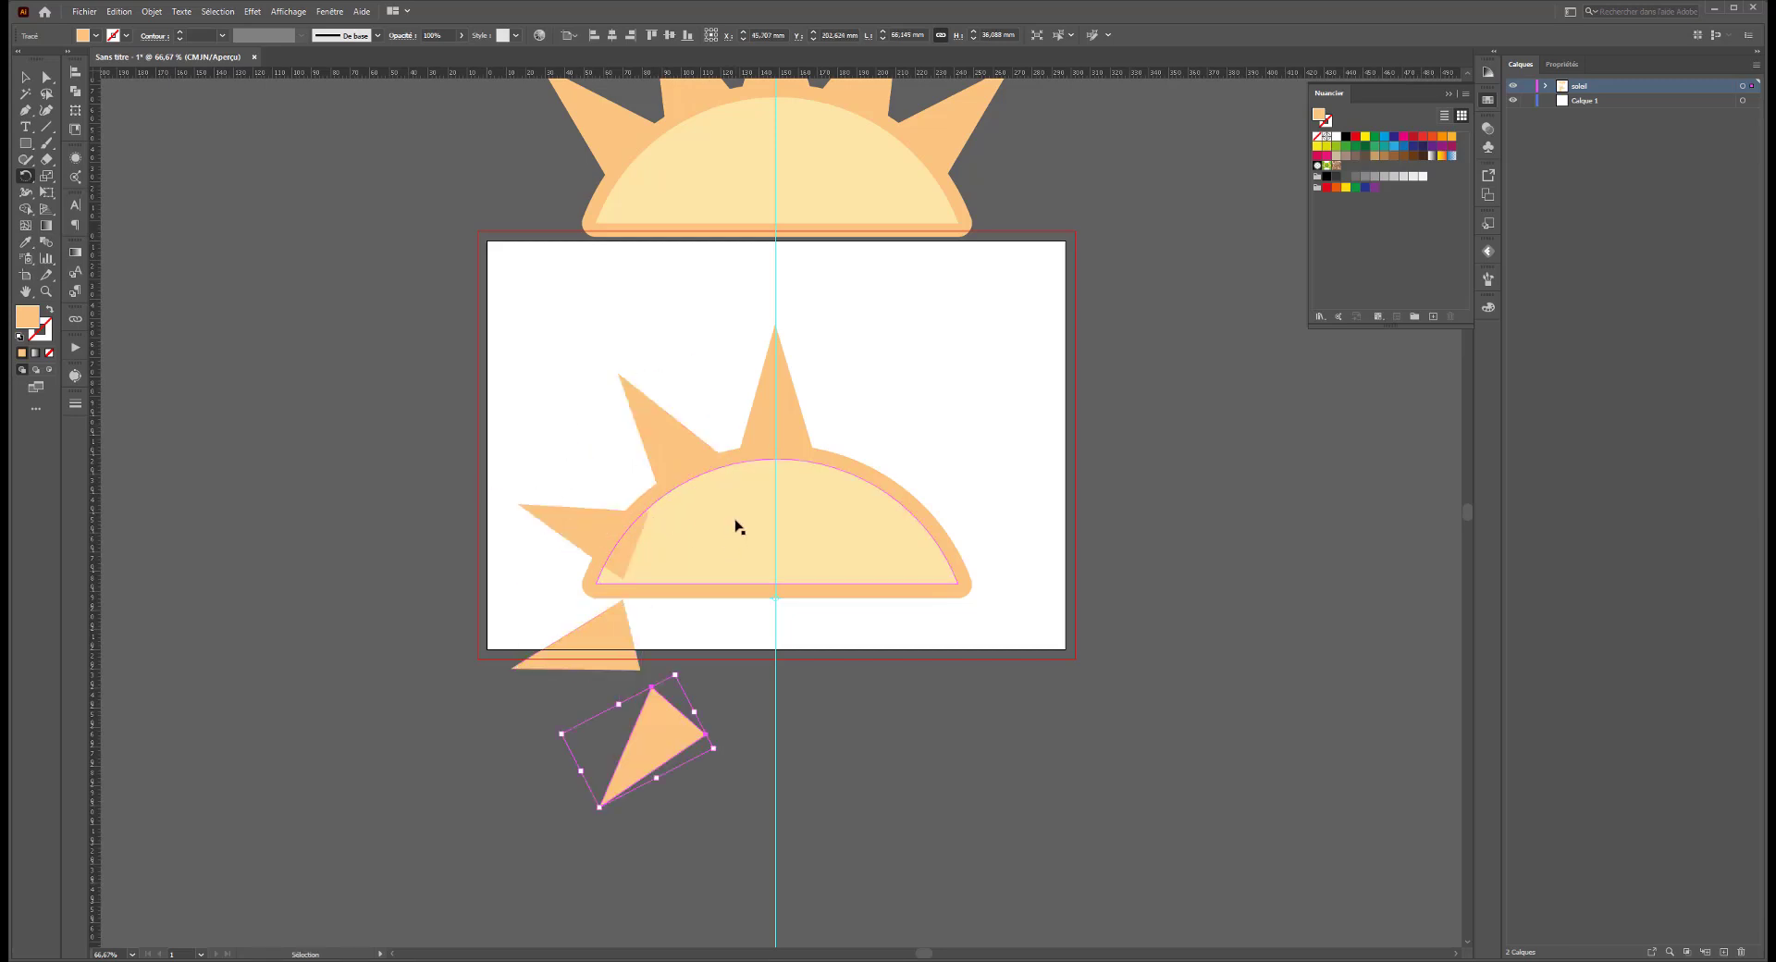
pyautogui.hotkey('ctrl', 'd')
pyautogui.hotkey('ctrl', 'd')
pyautogui.hotkey('ctrl', 'd')
pyautogui.hotkey('ctrl', 'd')
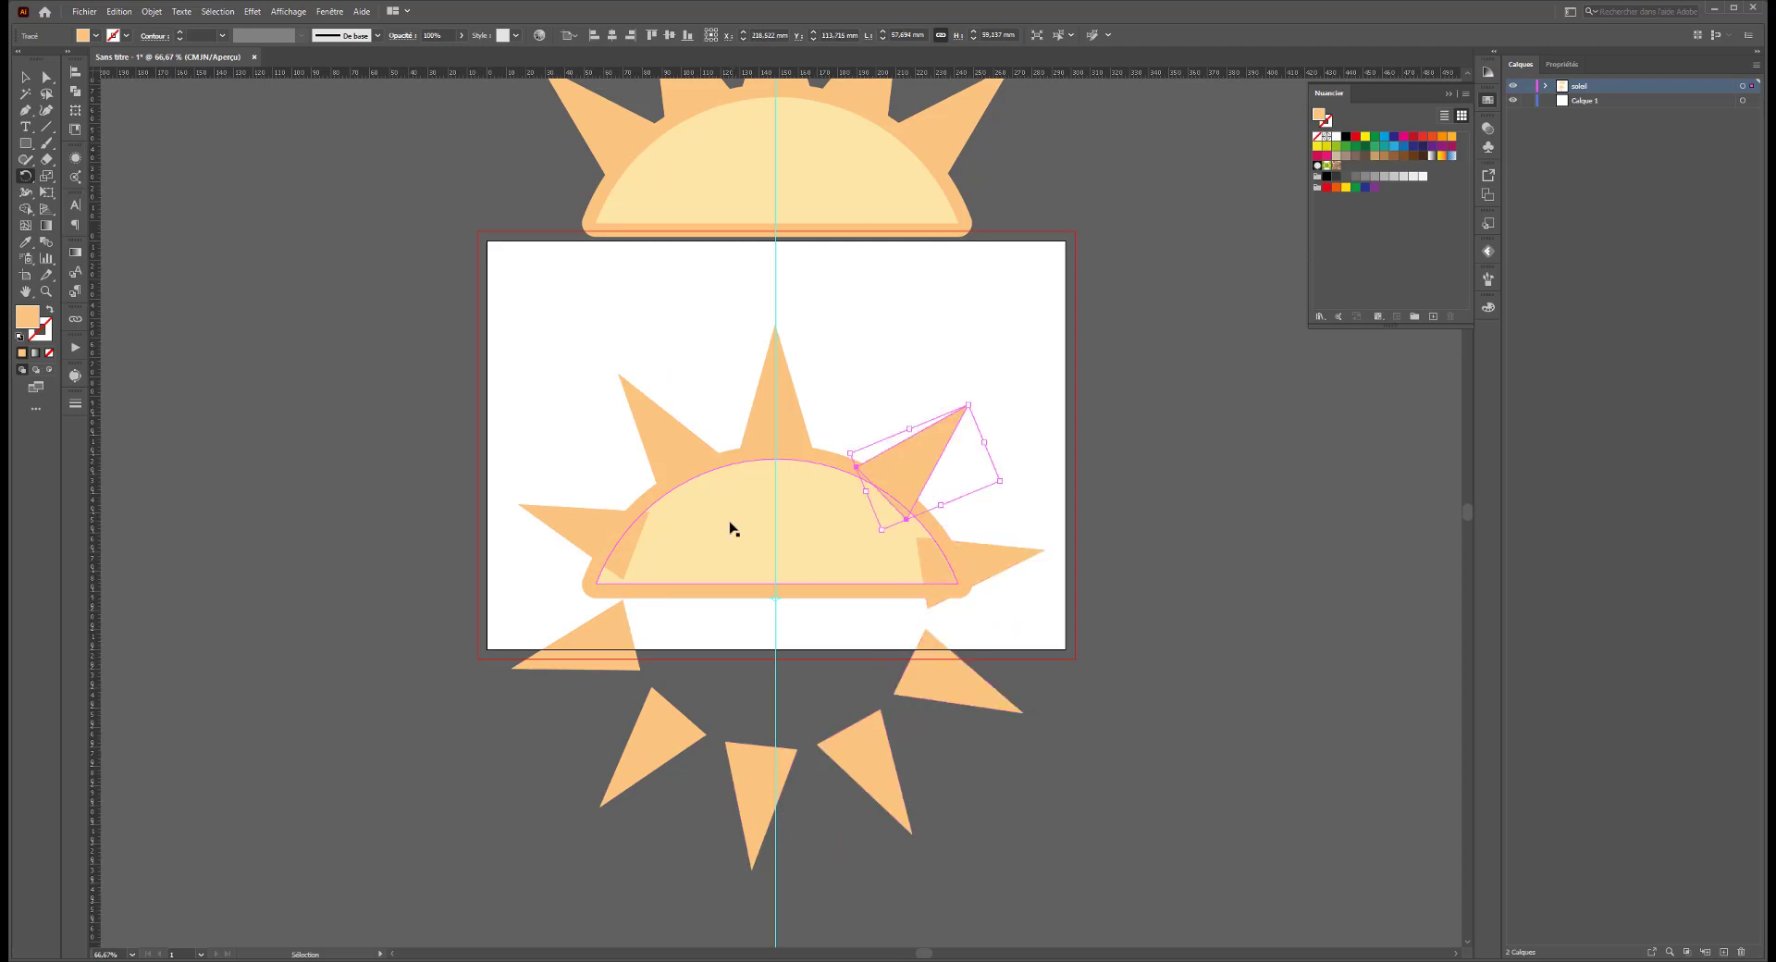
# Select the inner half-disc together with its outer orange outline.
pyautogui.click(649, 596)
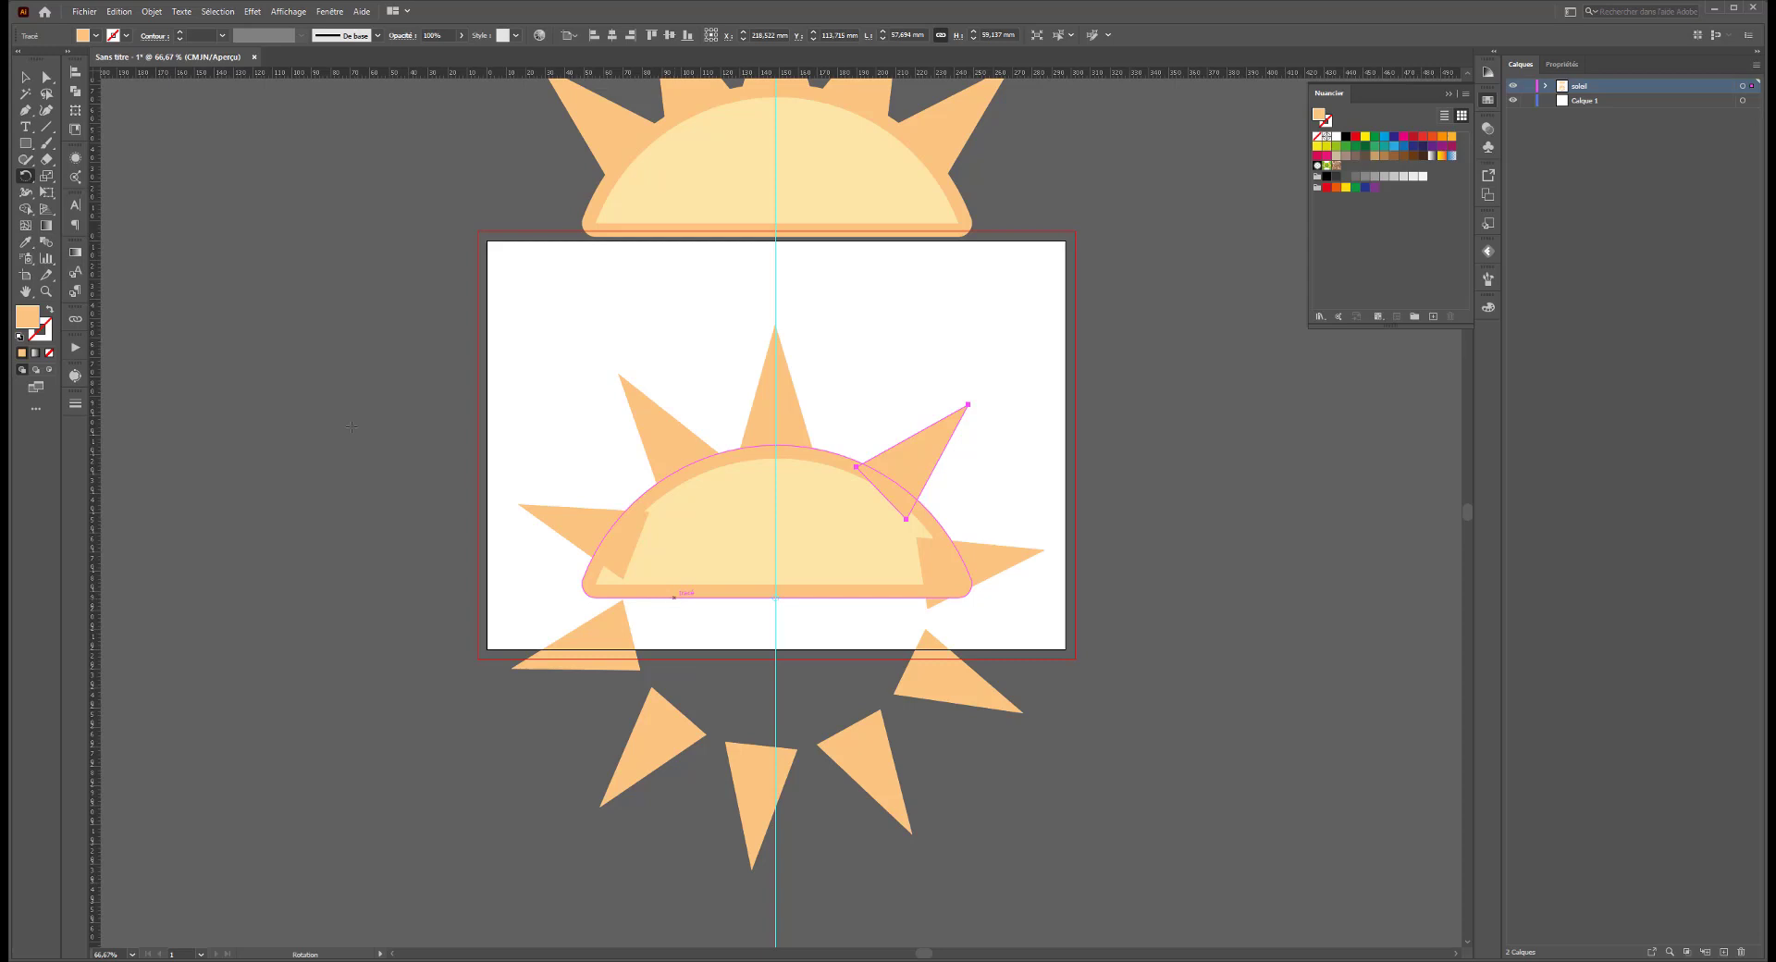
pyautogui.click(25, 77)
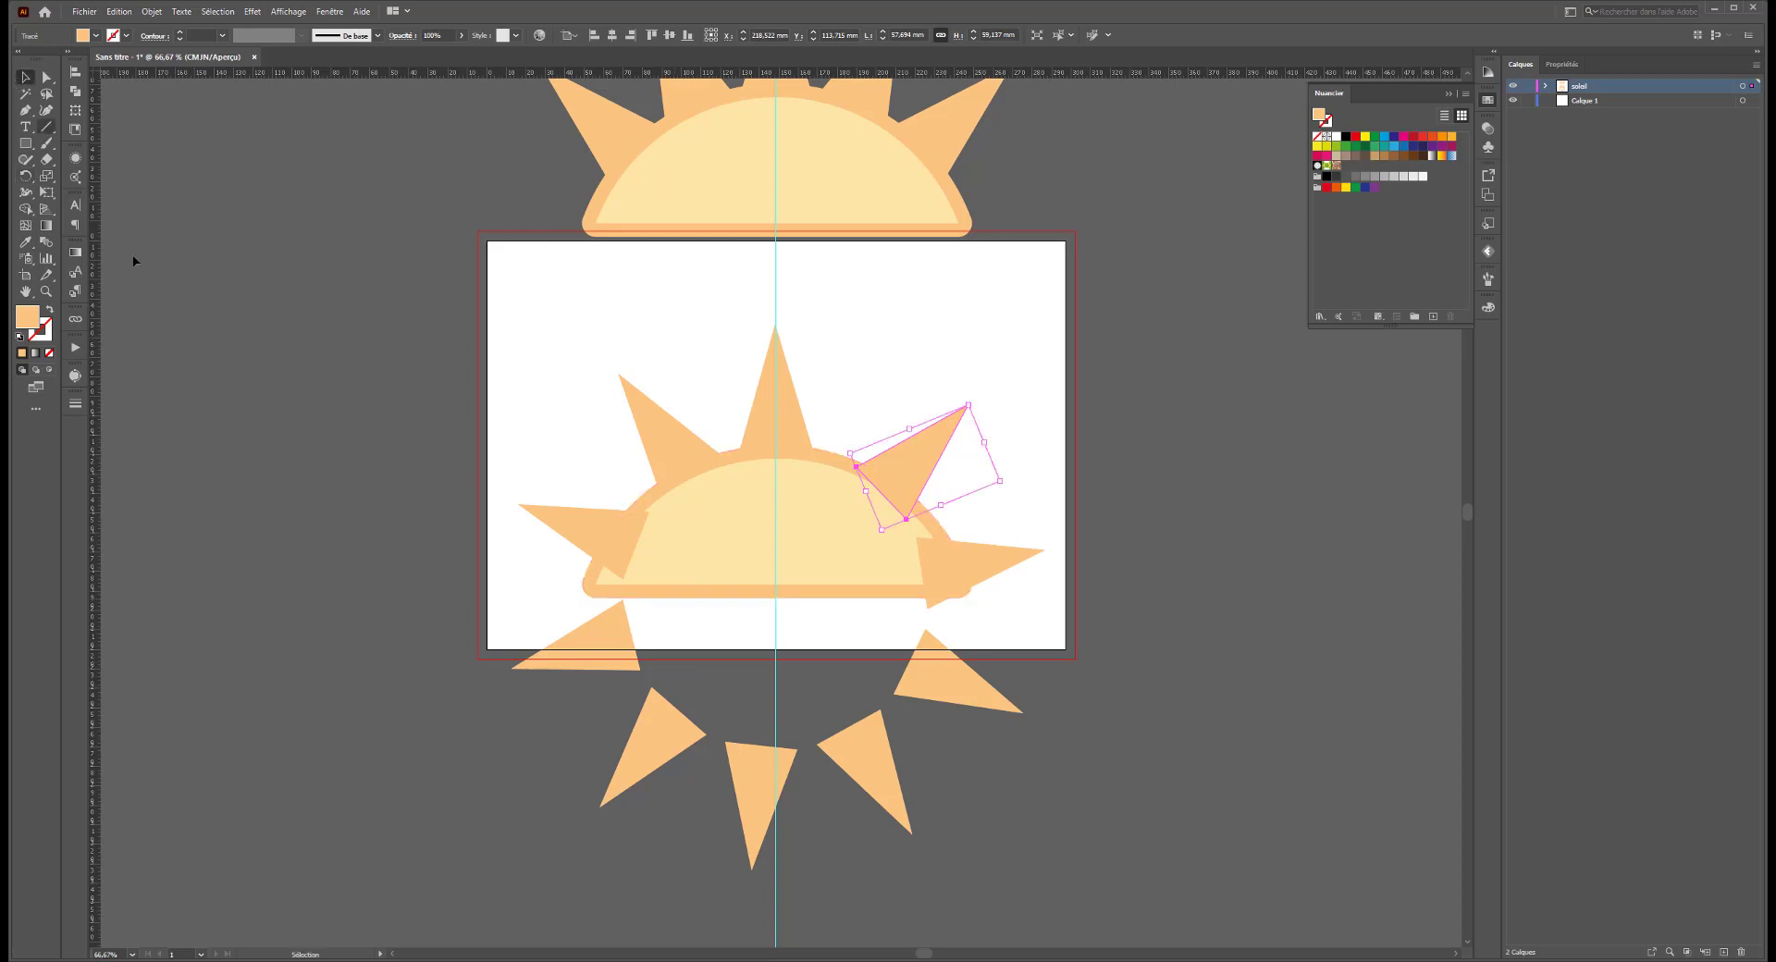
pyautogui.click(672, 563)
pyautogui.keyDown('shift'); pyautogui.click(733, 597); pyautogui.keyUp('shift')
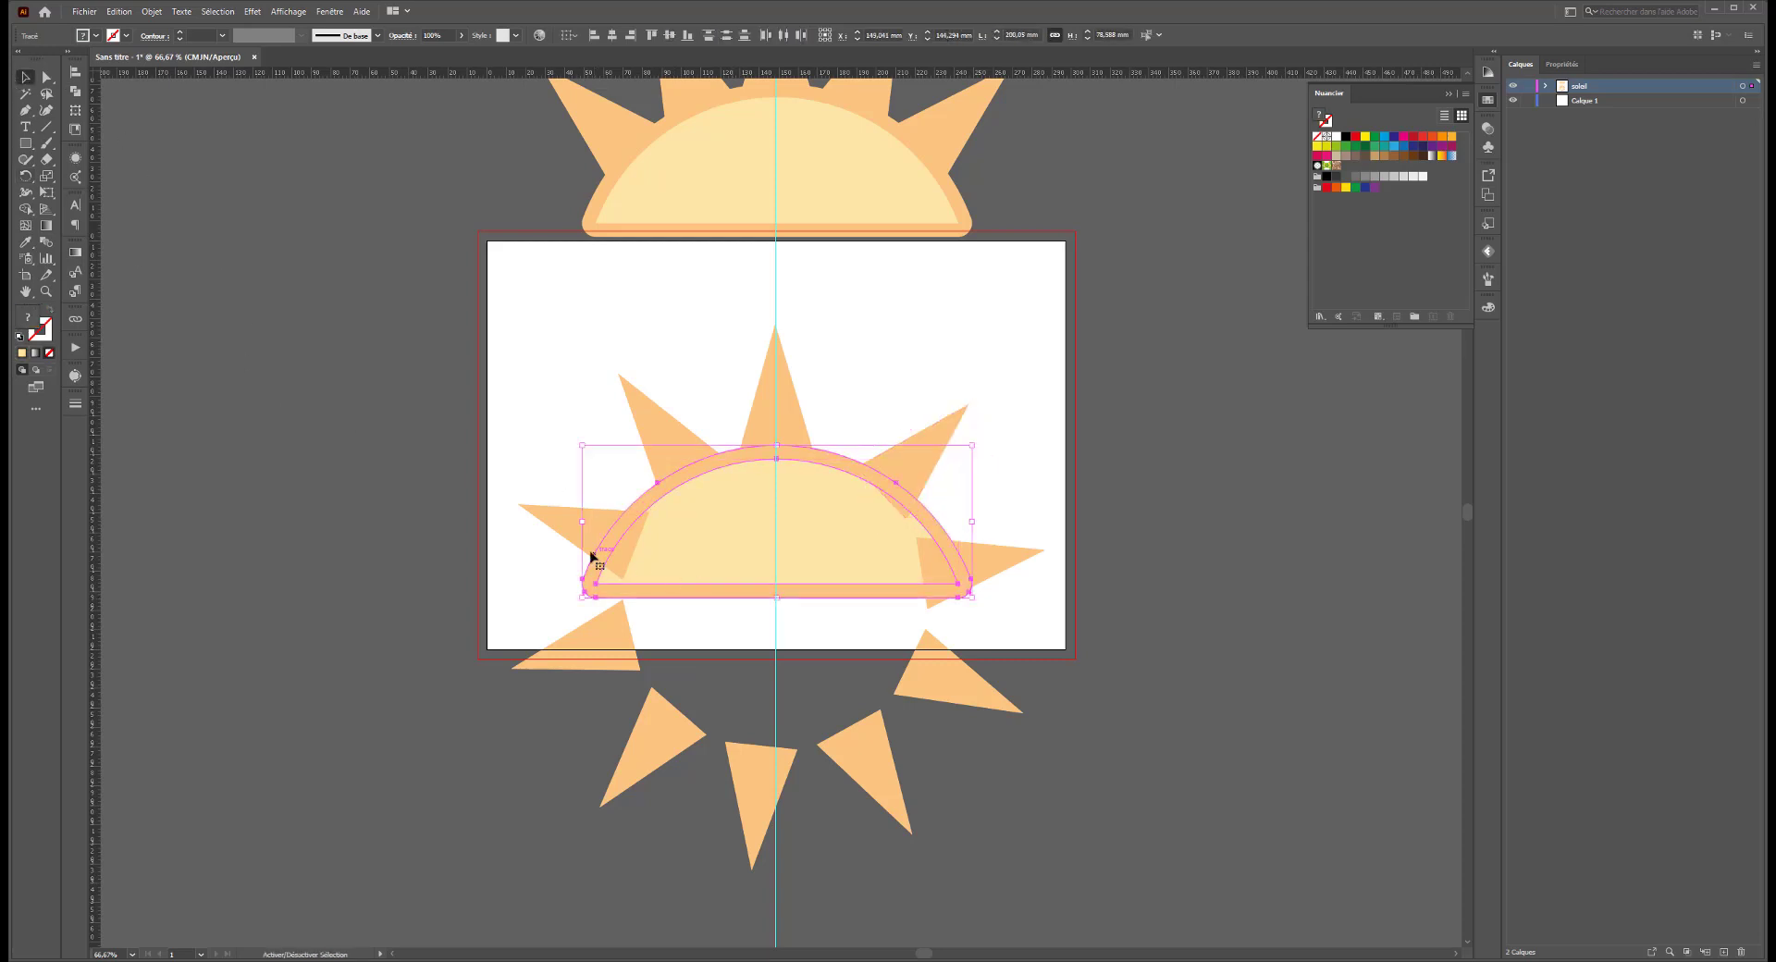
# Narrow the half-disc shapes and flip a copy upside down below the rays.
pyautogui.moveTo(580, 522); pyautogui.dragTo(615, 518)
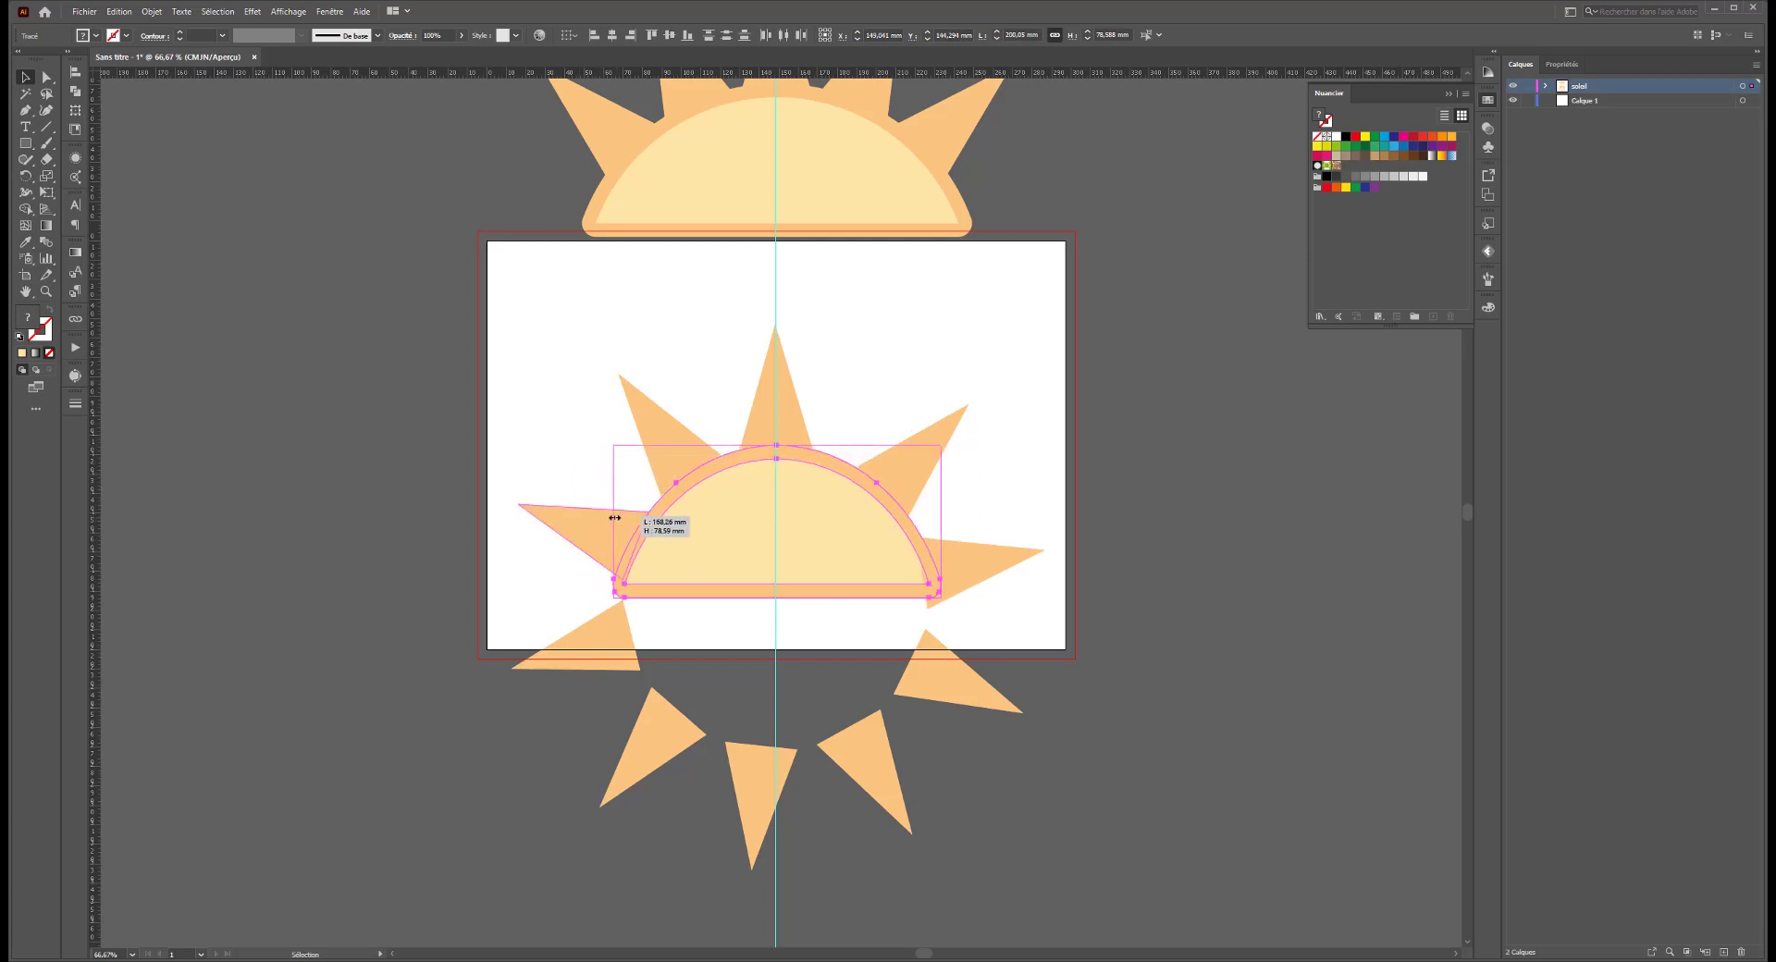
pyautogui.moveTo(615, 518); pyautogui.dragTo(619, 517)
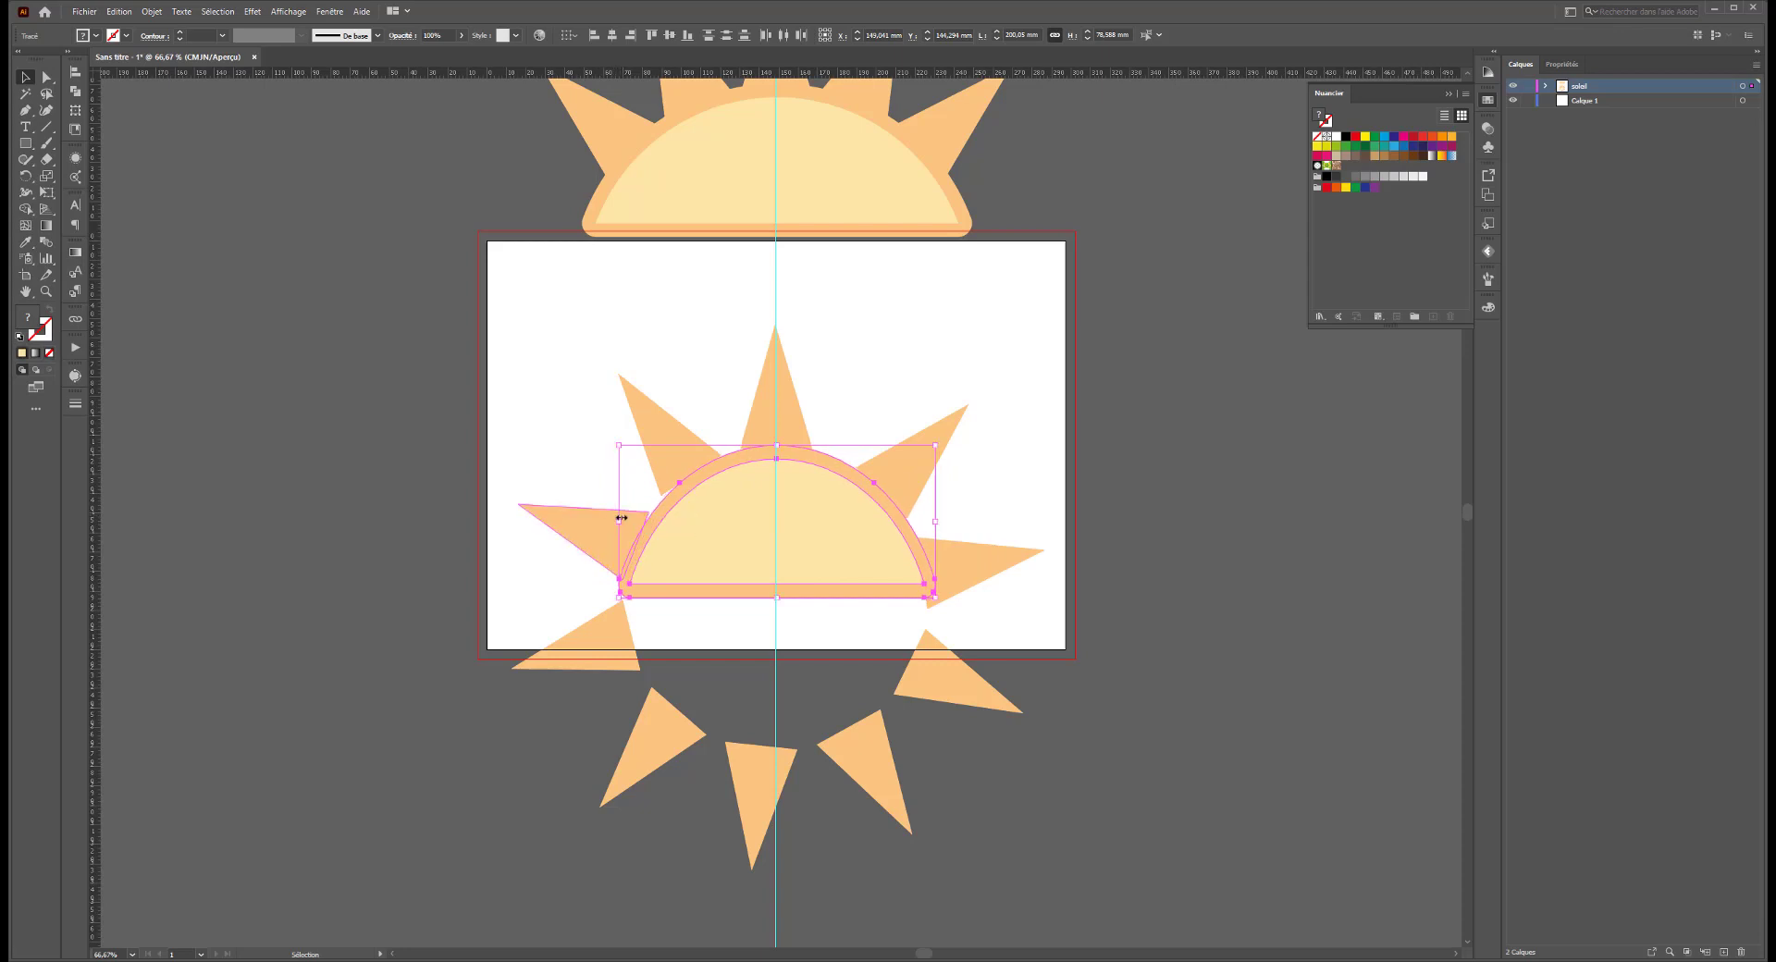
pyautogui.press('Up')
pyautogui.press('Up')
pyautogui.press('Up')
pyautogui.press('Left')
pyautogui.press('Left')
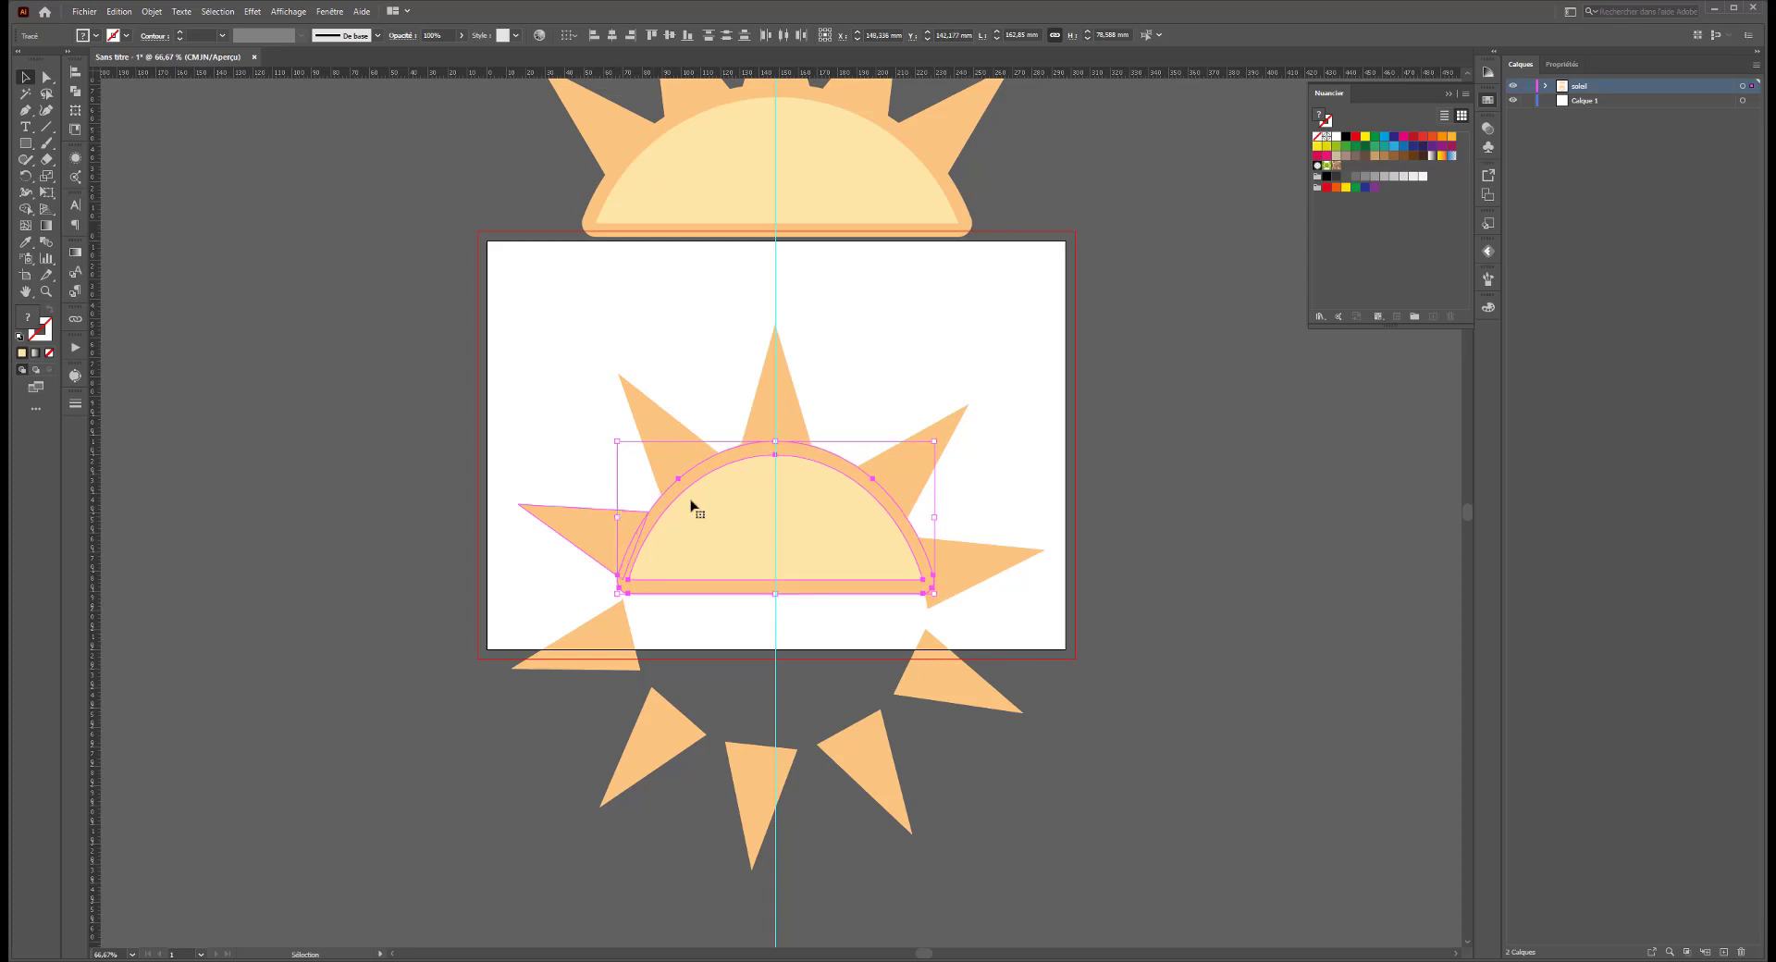
pyautogui.moveTo(845, 546); pyautogui.dragTo(847, 668)
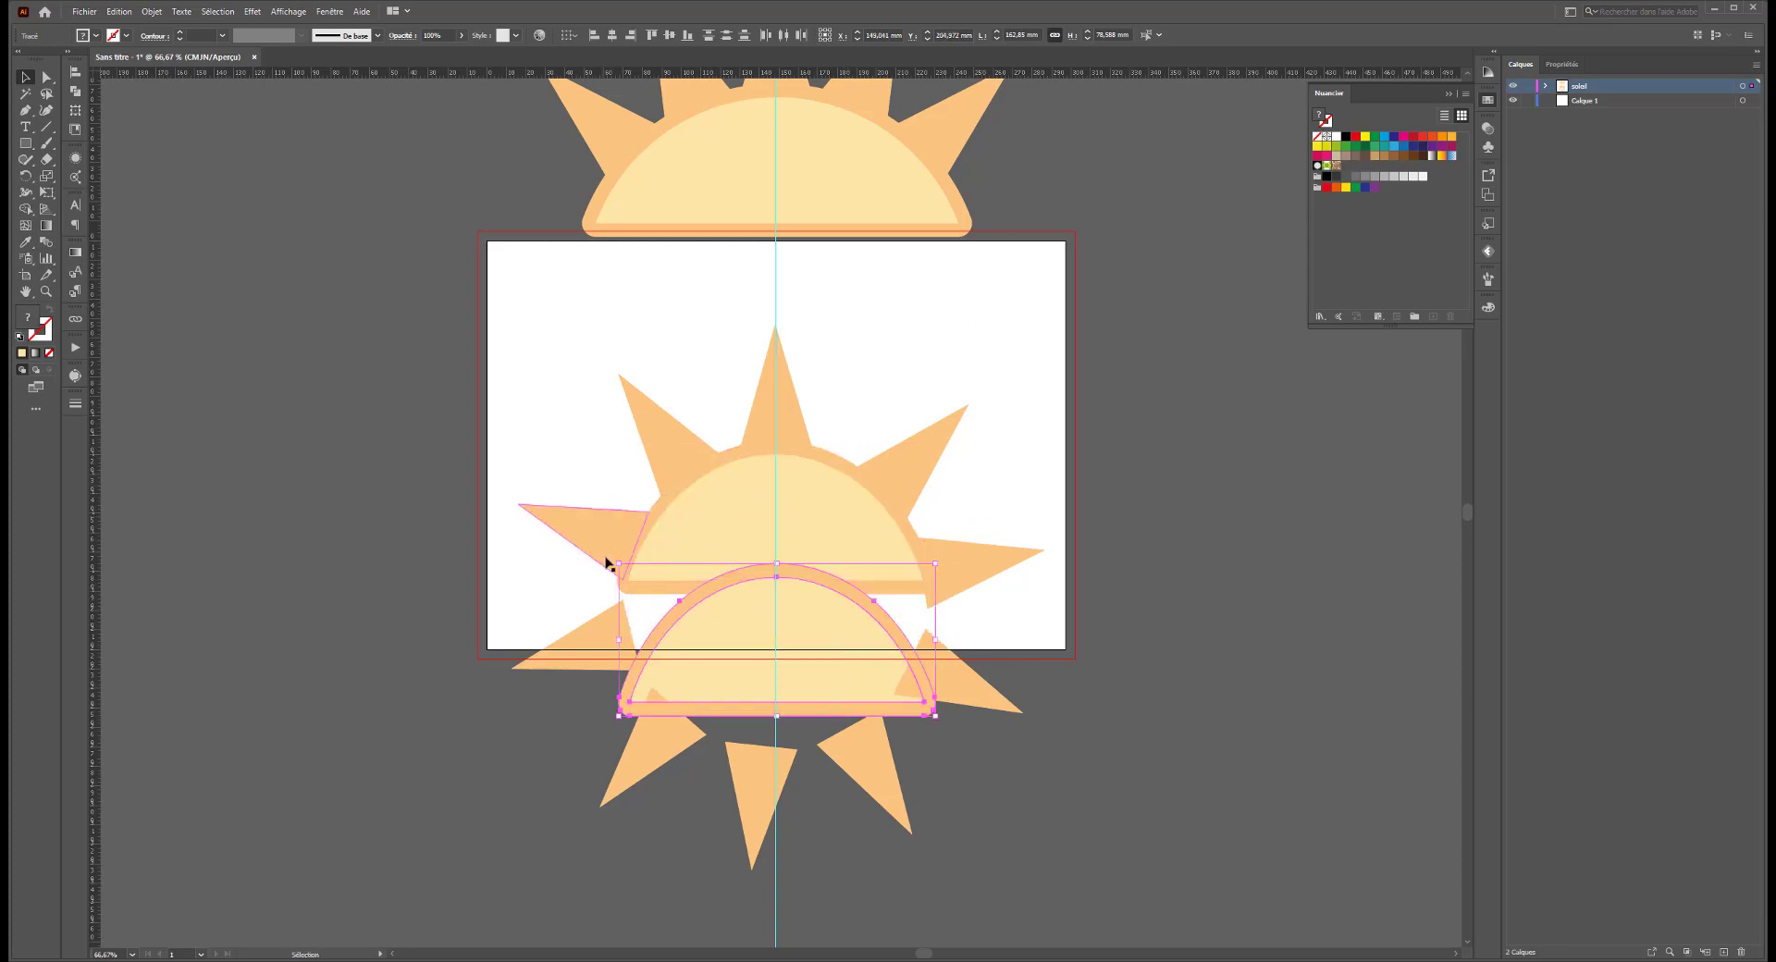
pyautogui.moveTo(613, 560); pyautogui.dragTo(888, 674)
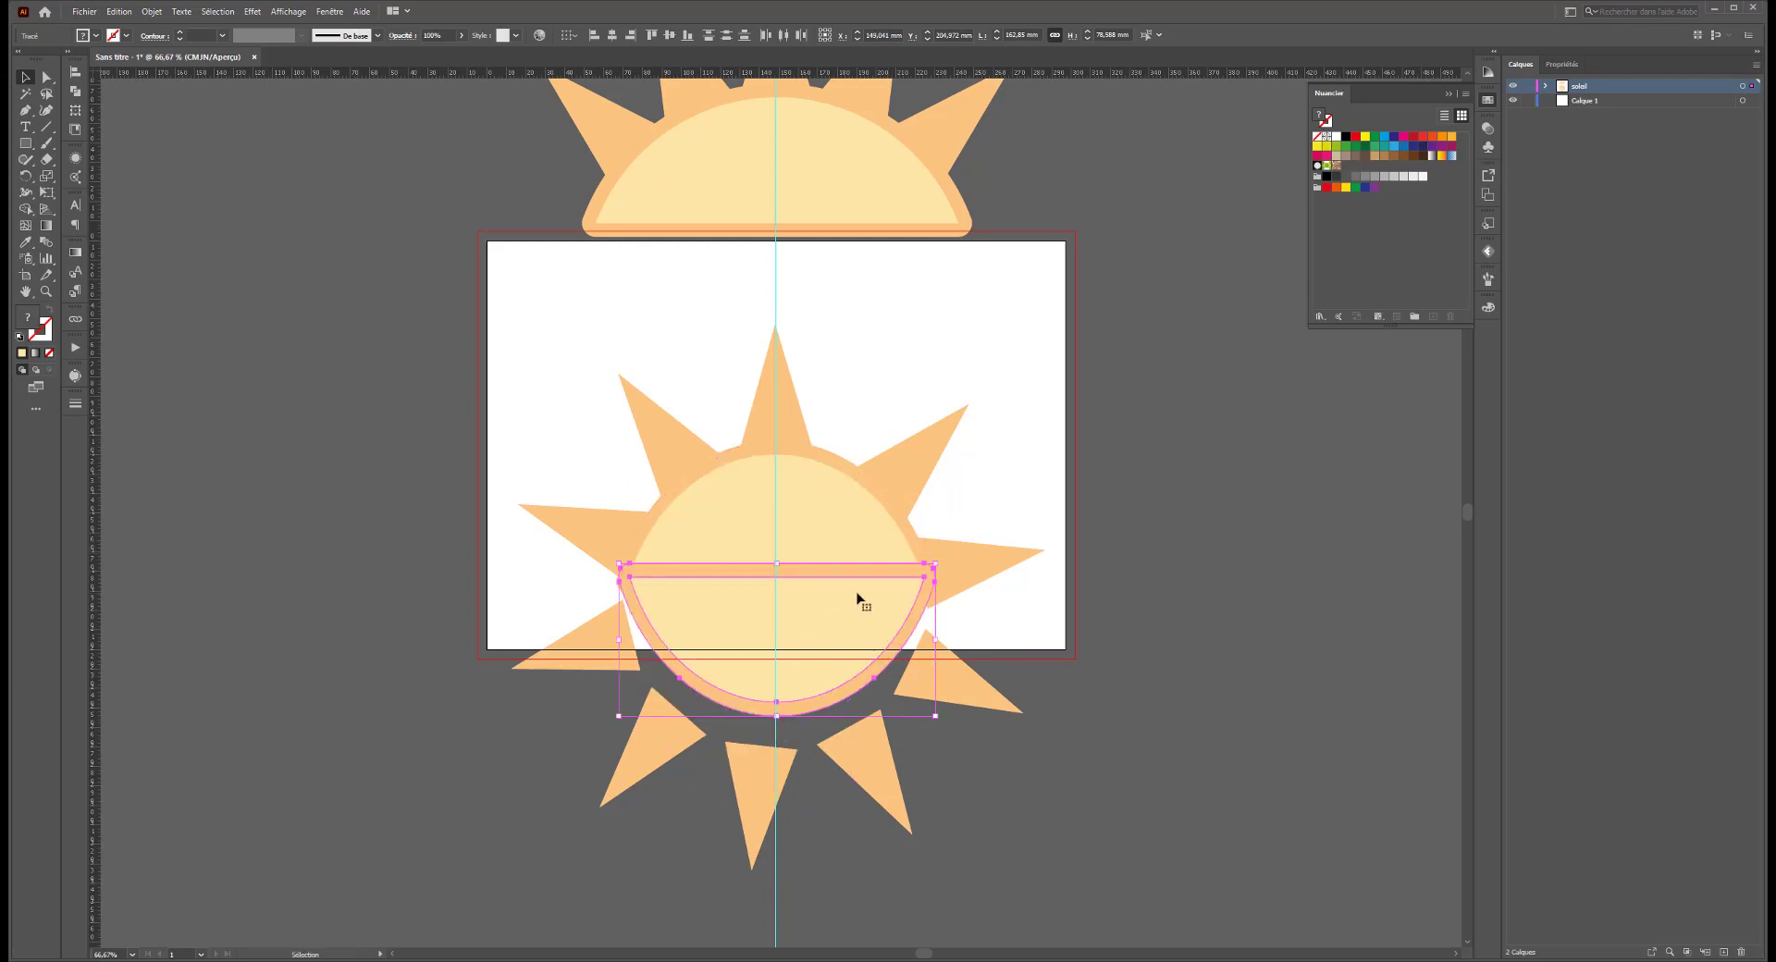
pyautogui.moveTo(860, 583); pyautogui.dragTo(862, 597)
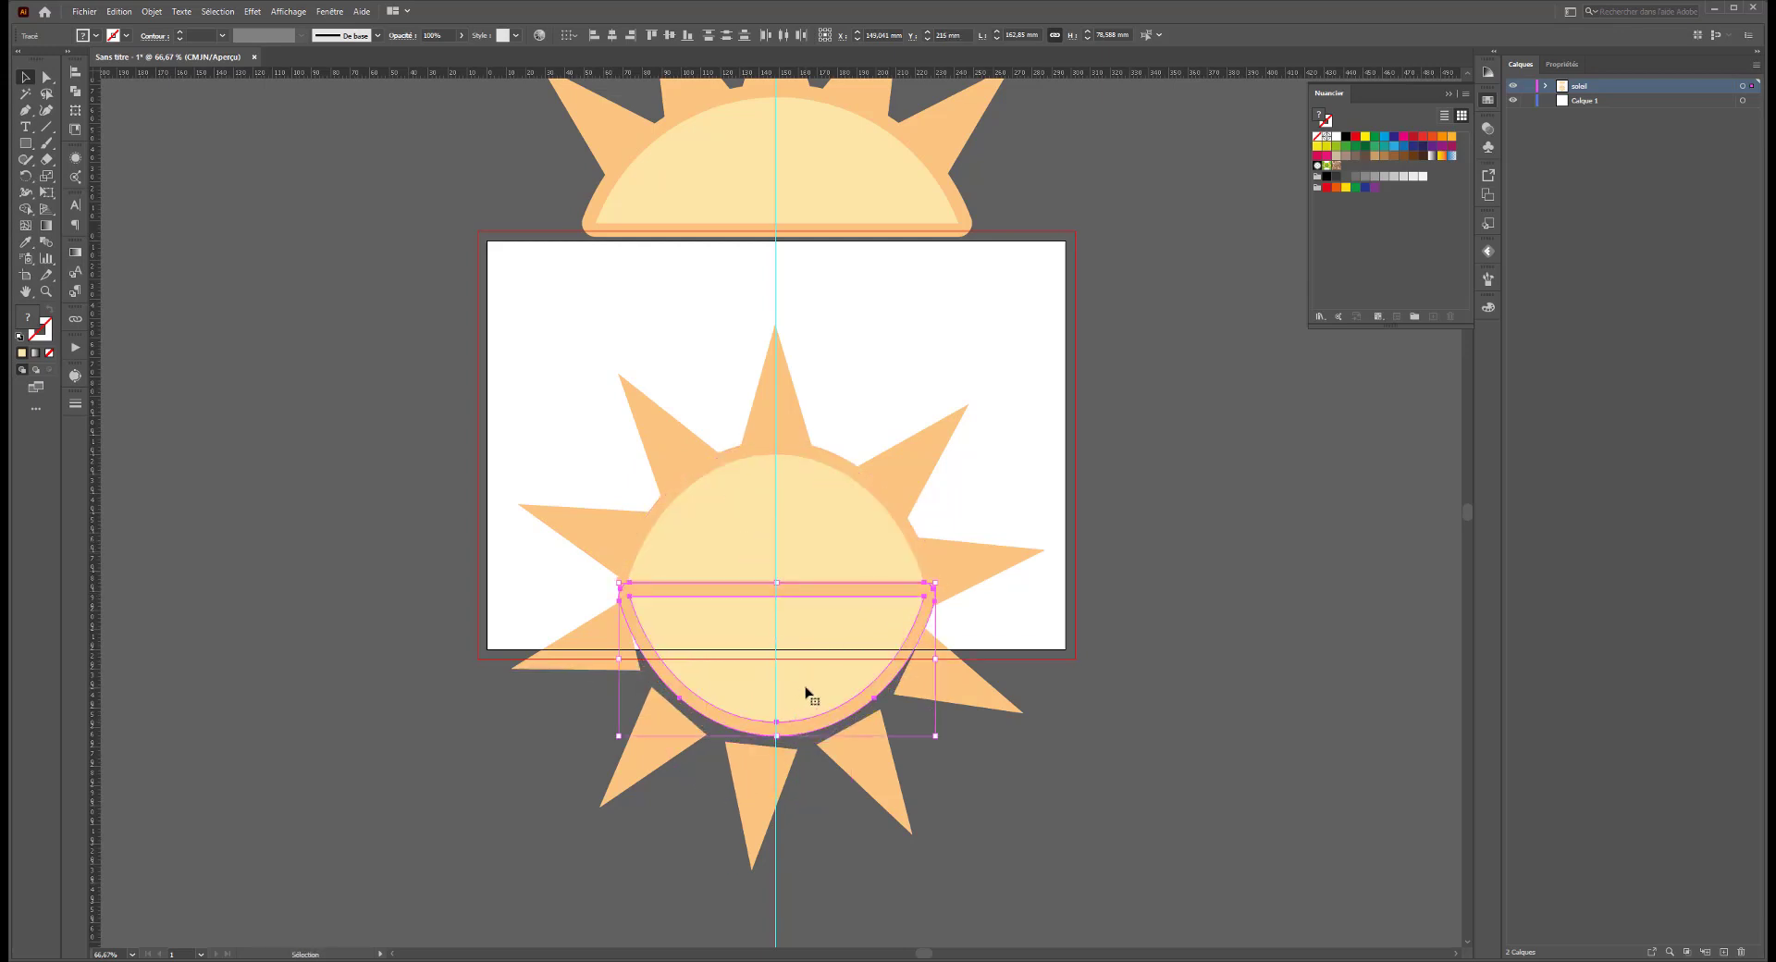
# Nudge the lower half-disc down and stretch the upper half-disc's bottom edge to meet it.
pyautogui.press('Down')
pyautogui.press('Down')
pyautogui.press('Down')
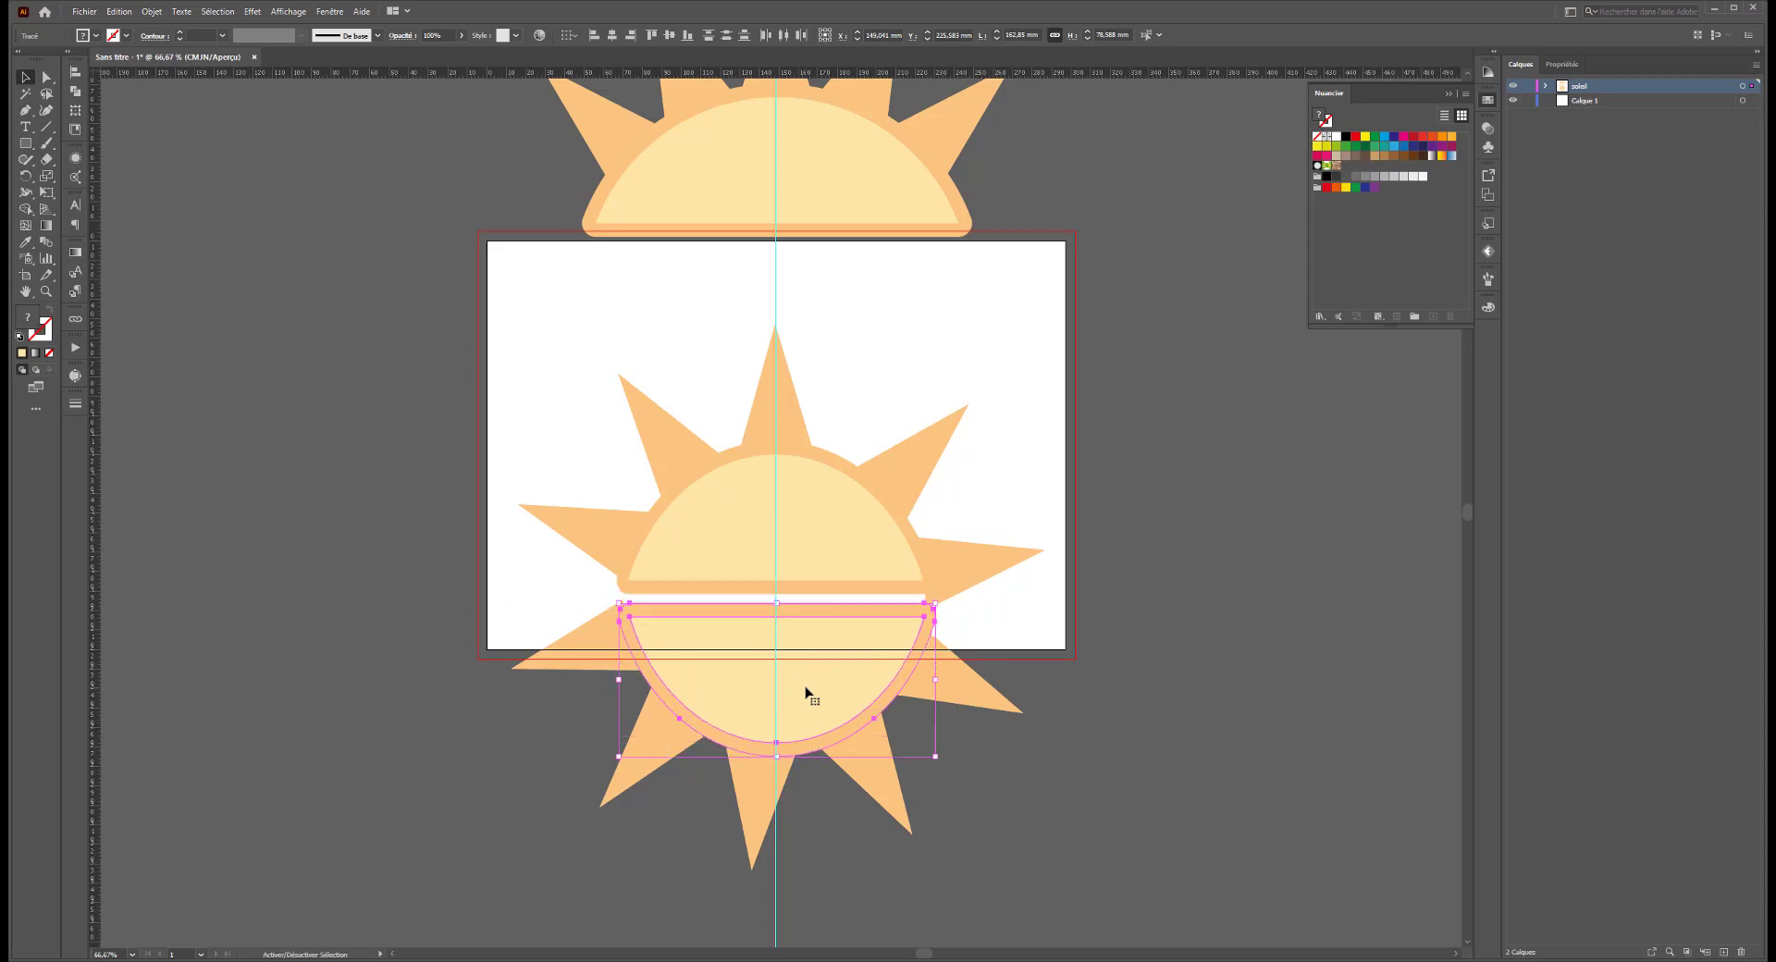
pyautogui.press('Down')
pyautogui.press('Down')
pyautogui.press('Down')
pyautogui.click(807, 595)
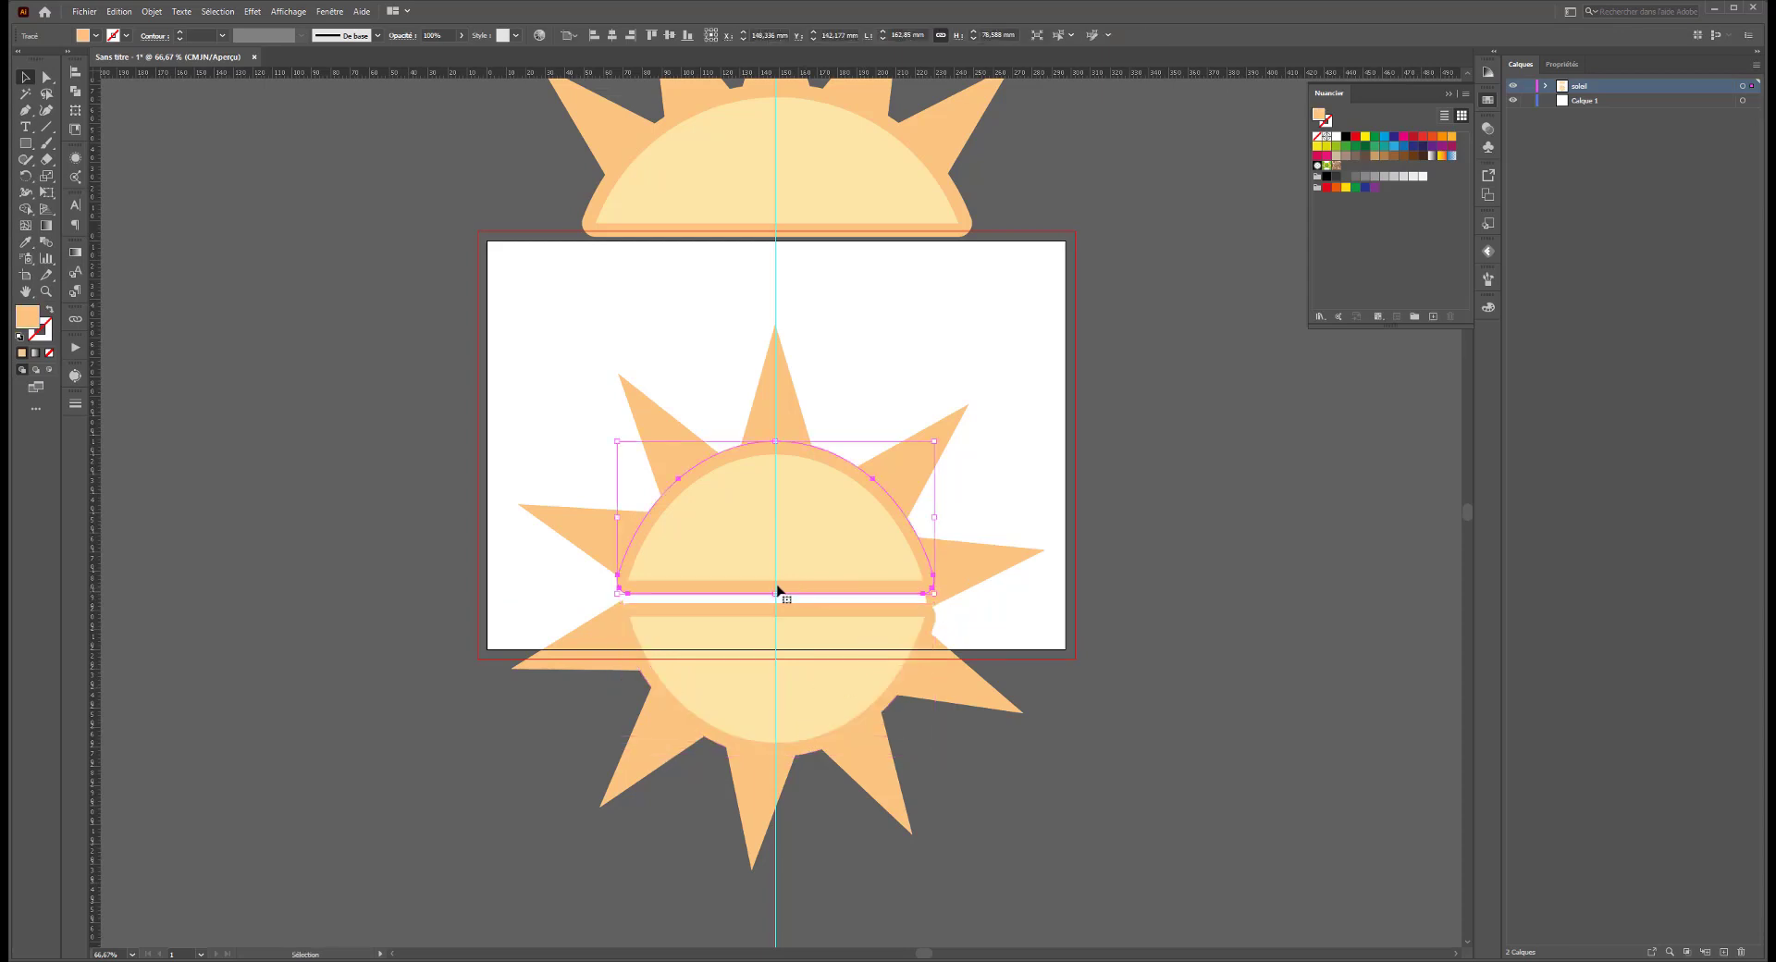
pyautogui.moveTo(775, 596); pyautogui.dragTo(777, 601)
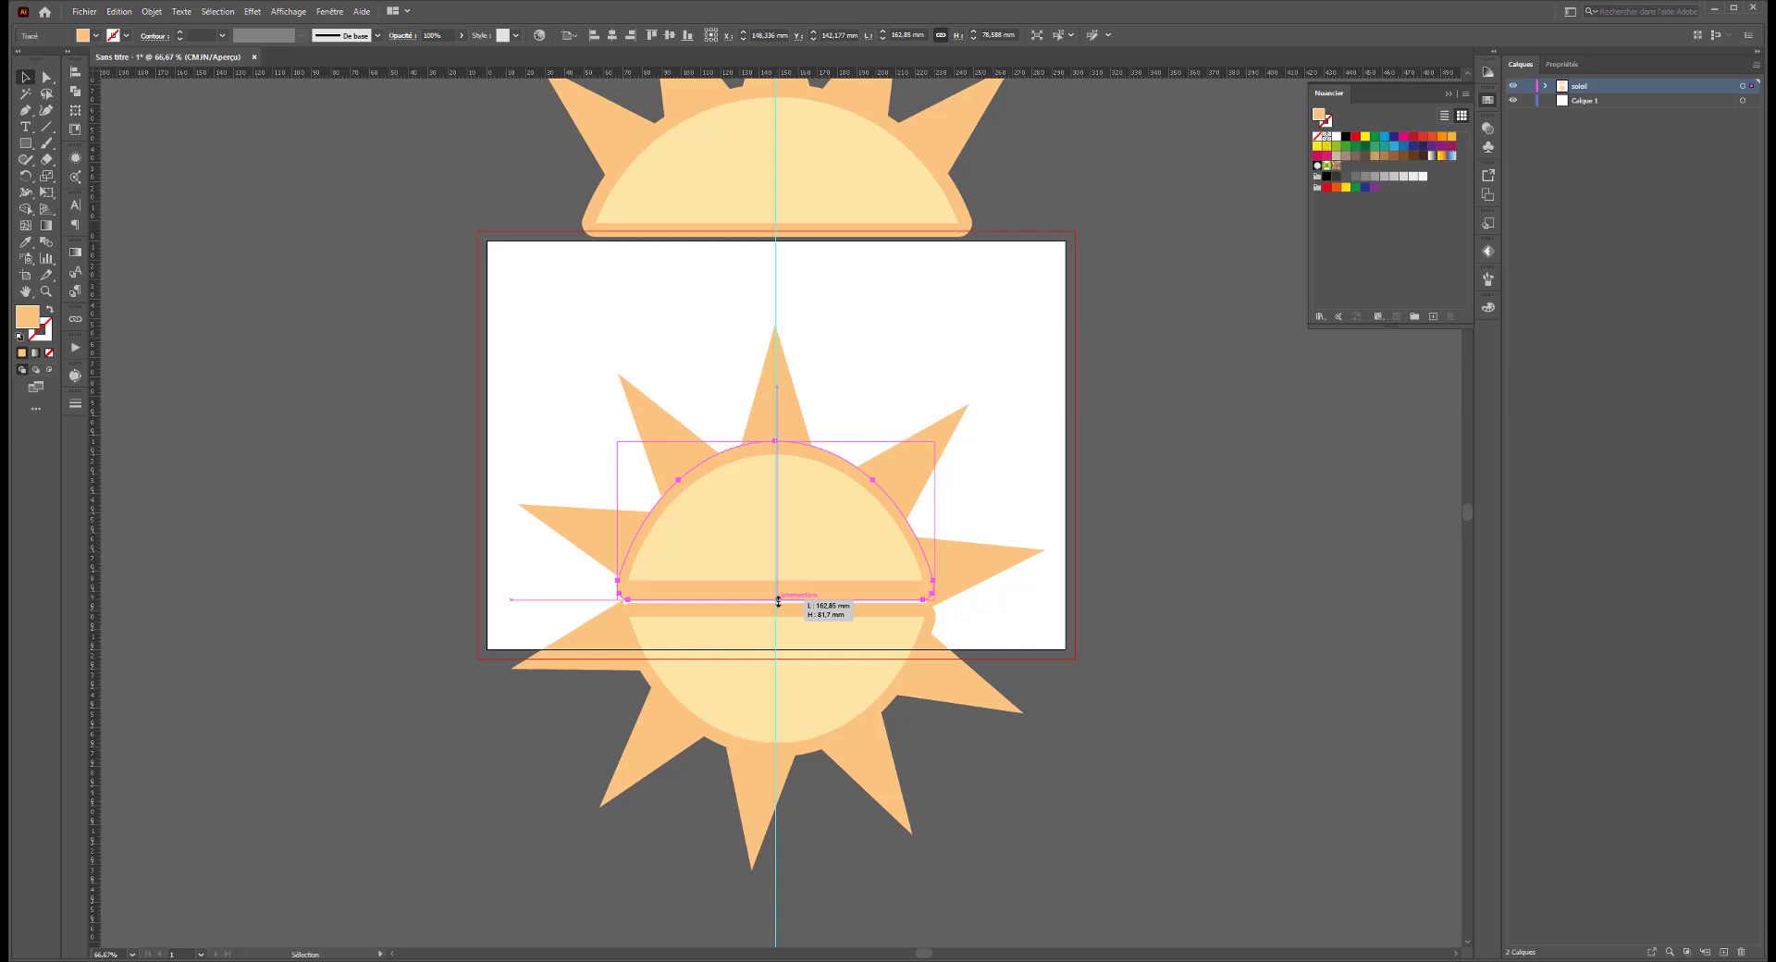
pyautogui.click(781, 603)
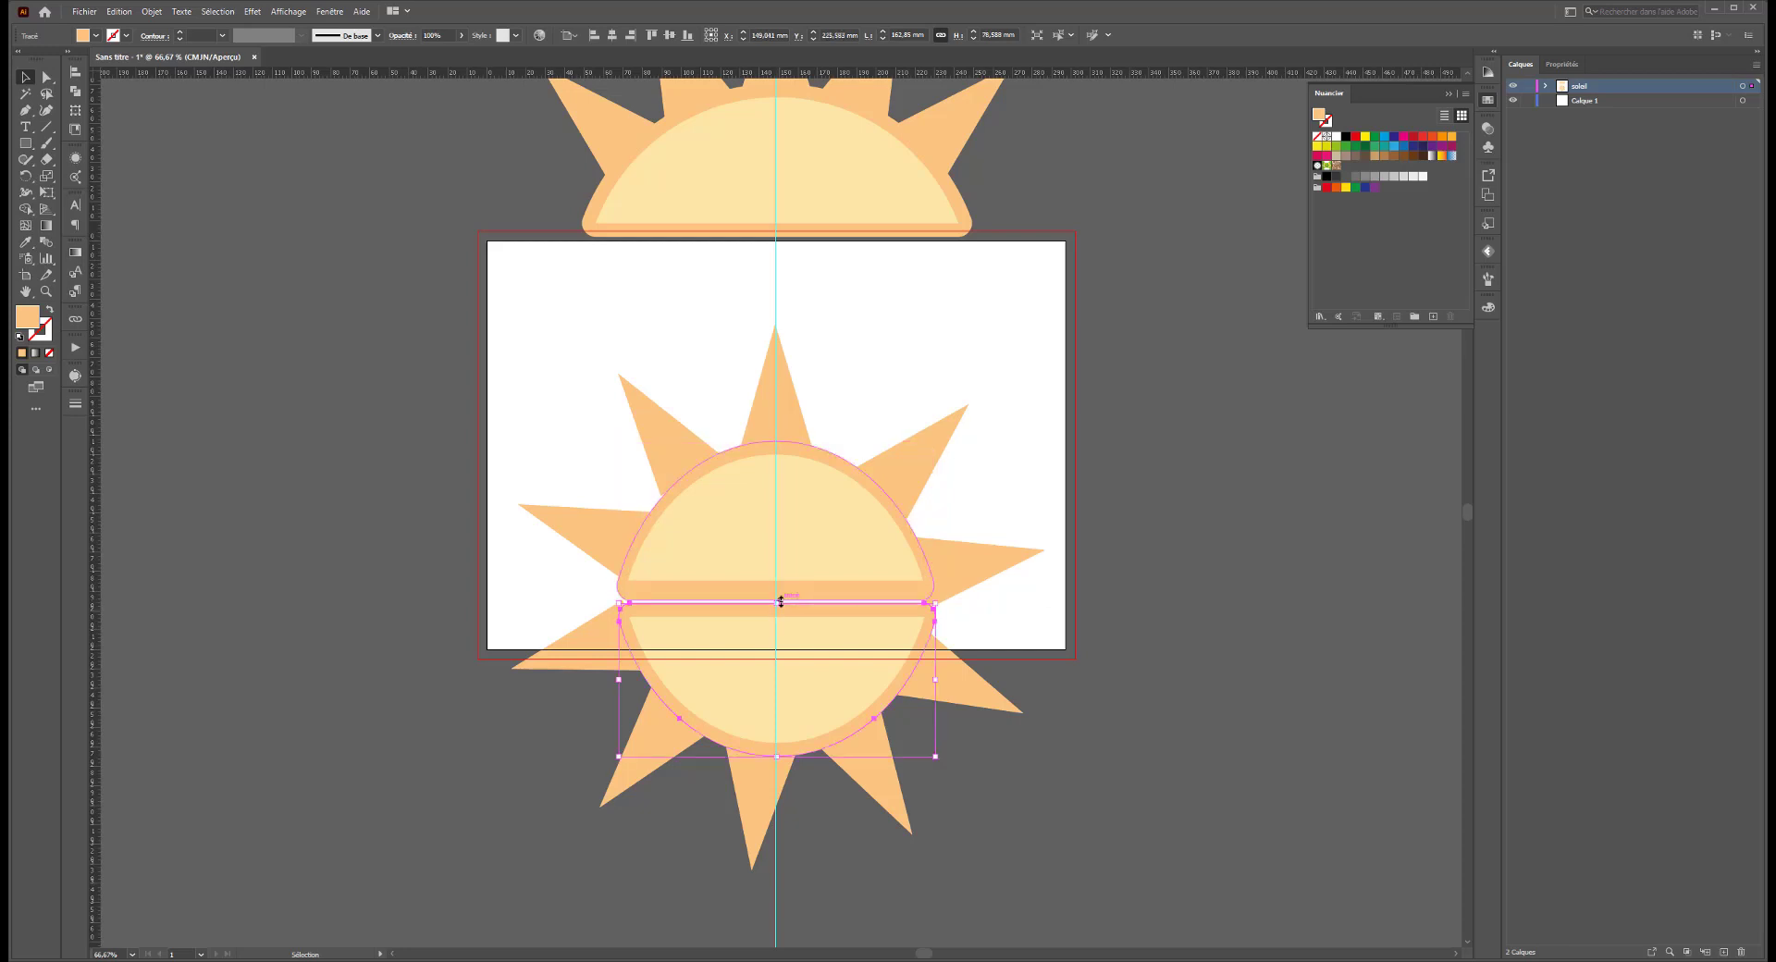
pyautogui.moveTo(781, 602); pyautogui.dragTo(781, 596)
# Undo back to one outlined pale yellow half-disc with a single upright ray.
pyautogui.click(932, 744)
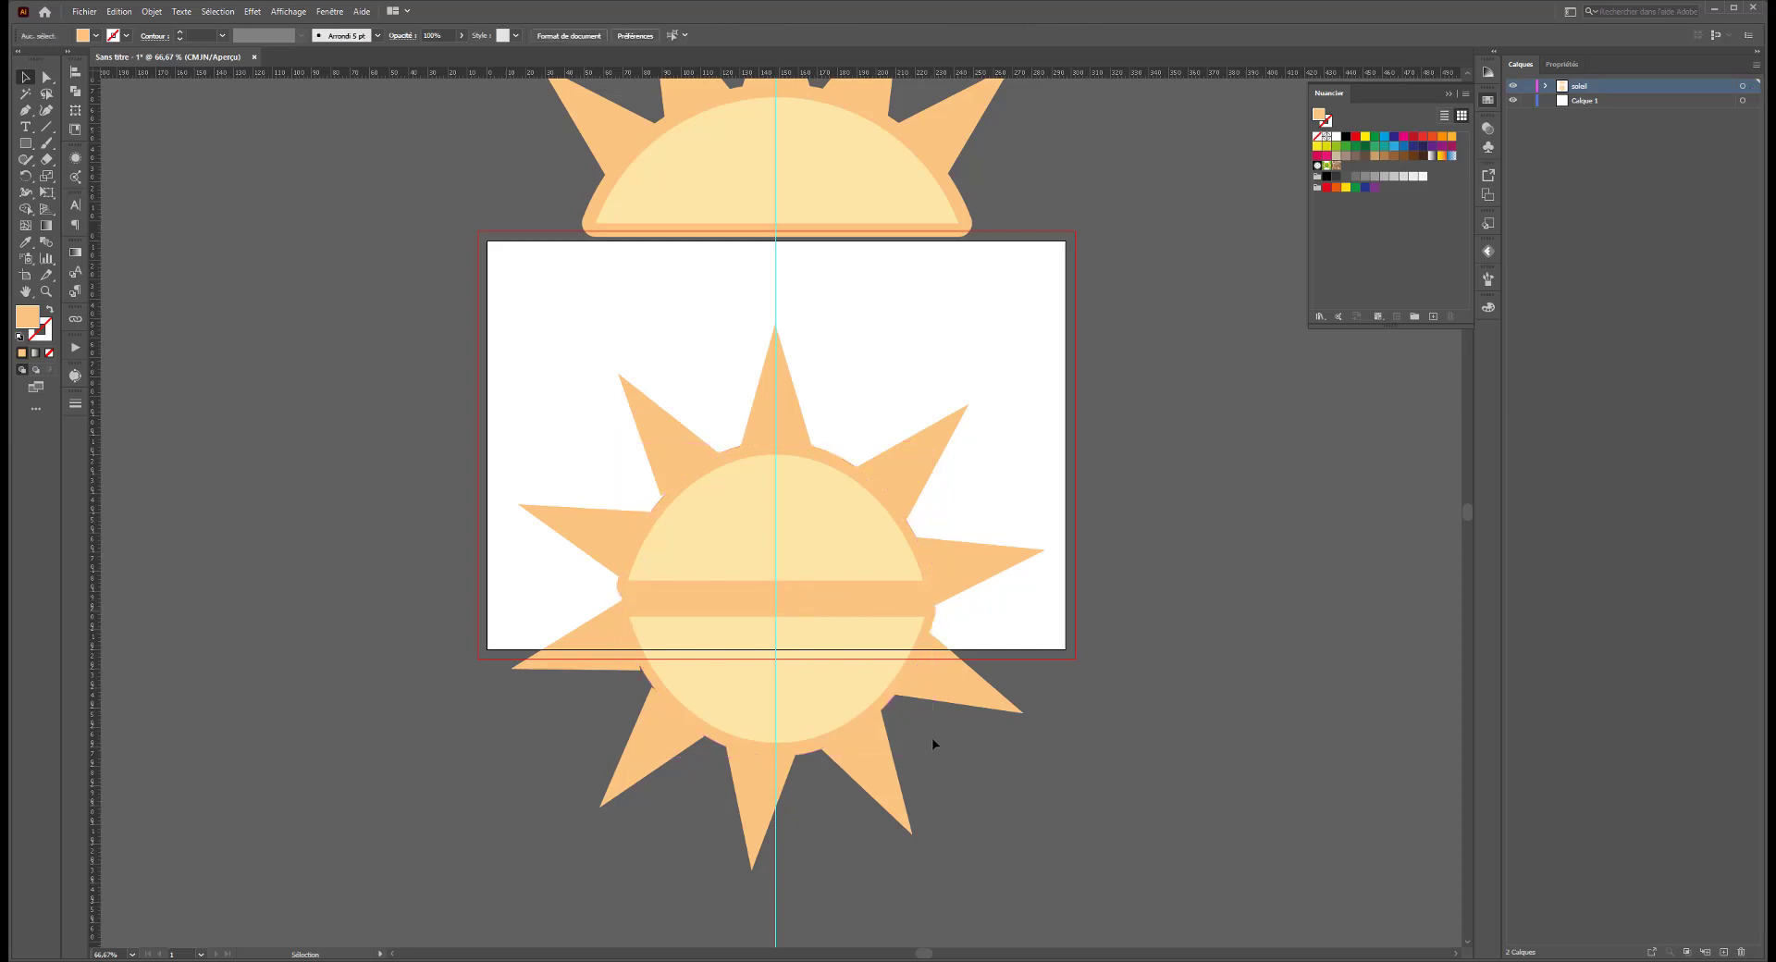
pyautogui.hotkey('ctrl', 'z')
pyautogui.hotkey('ctrl', 'z')
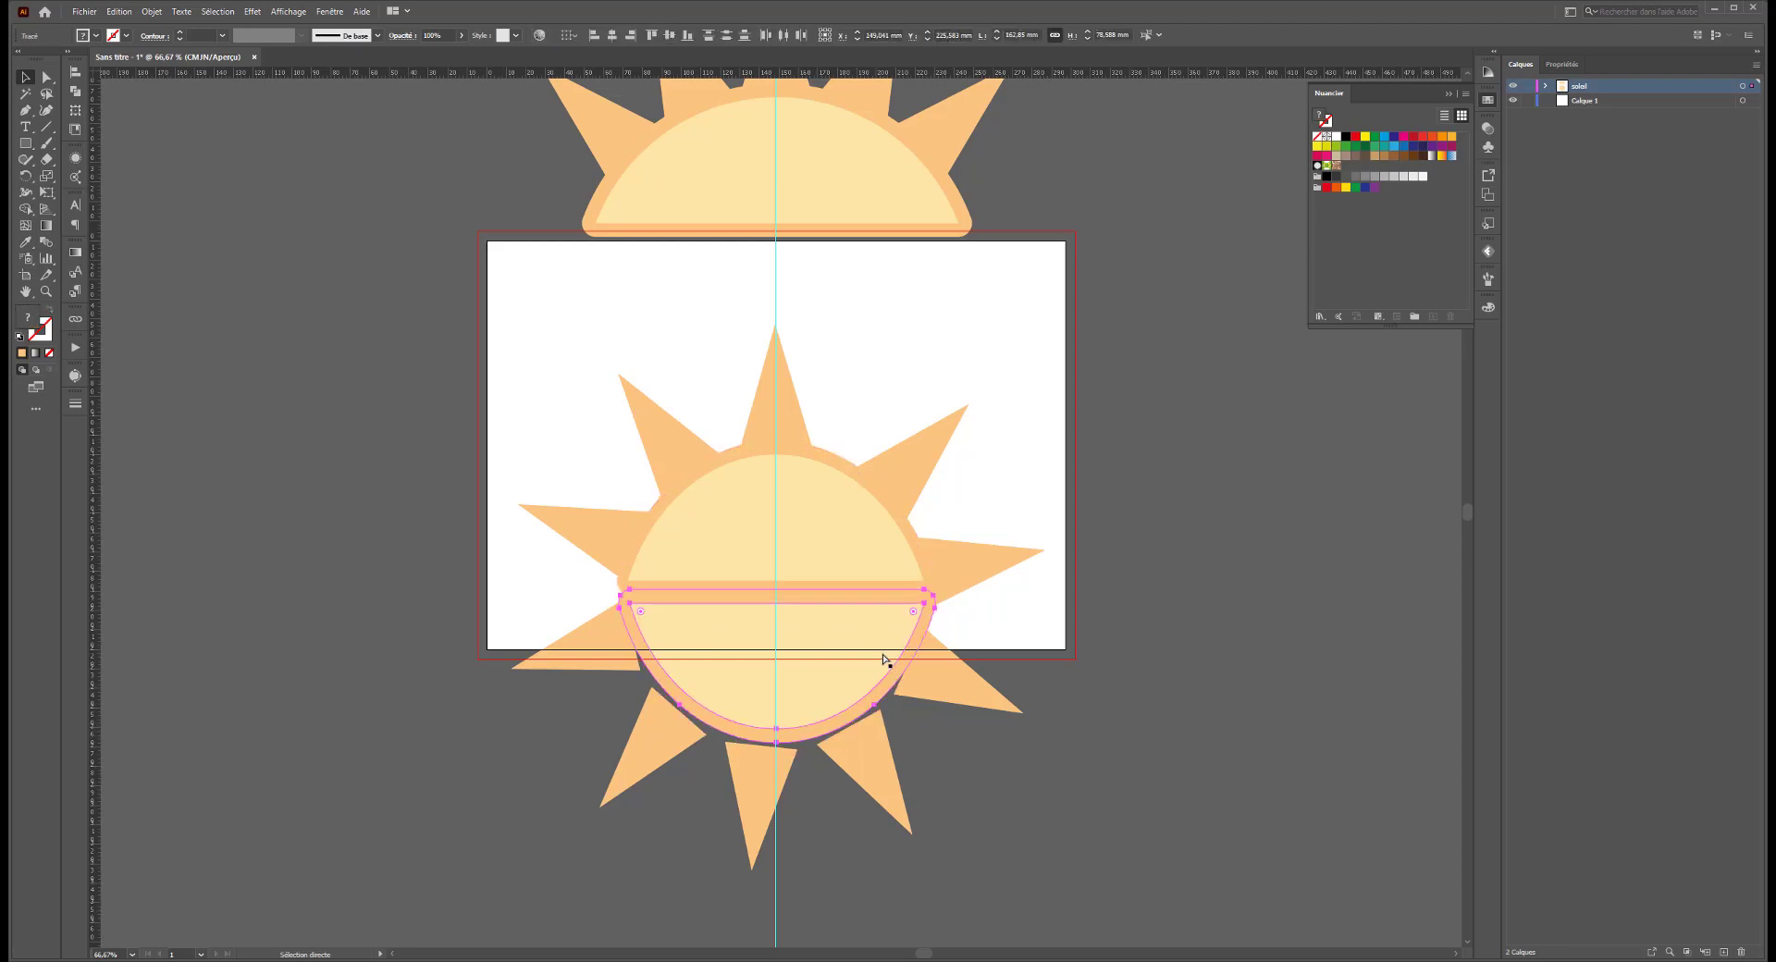
pyautogui.hotkey('ctrl', 'z')
pyautogui.hotkey('ctrl', 'z')
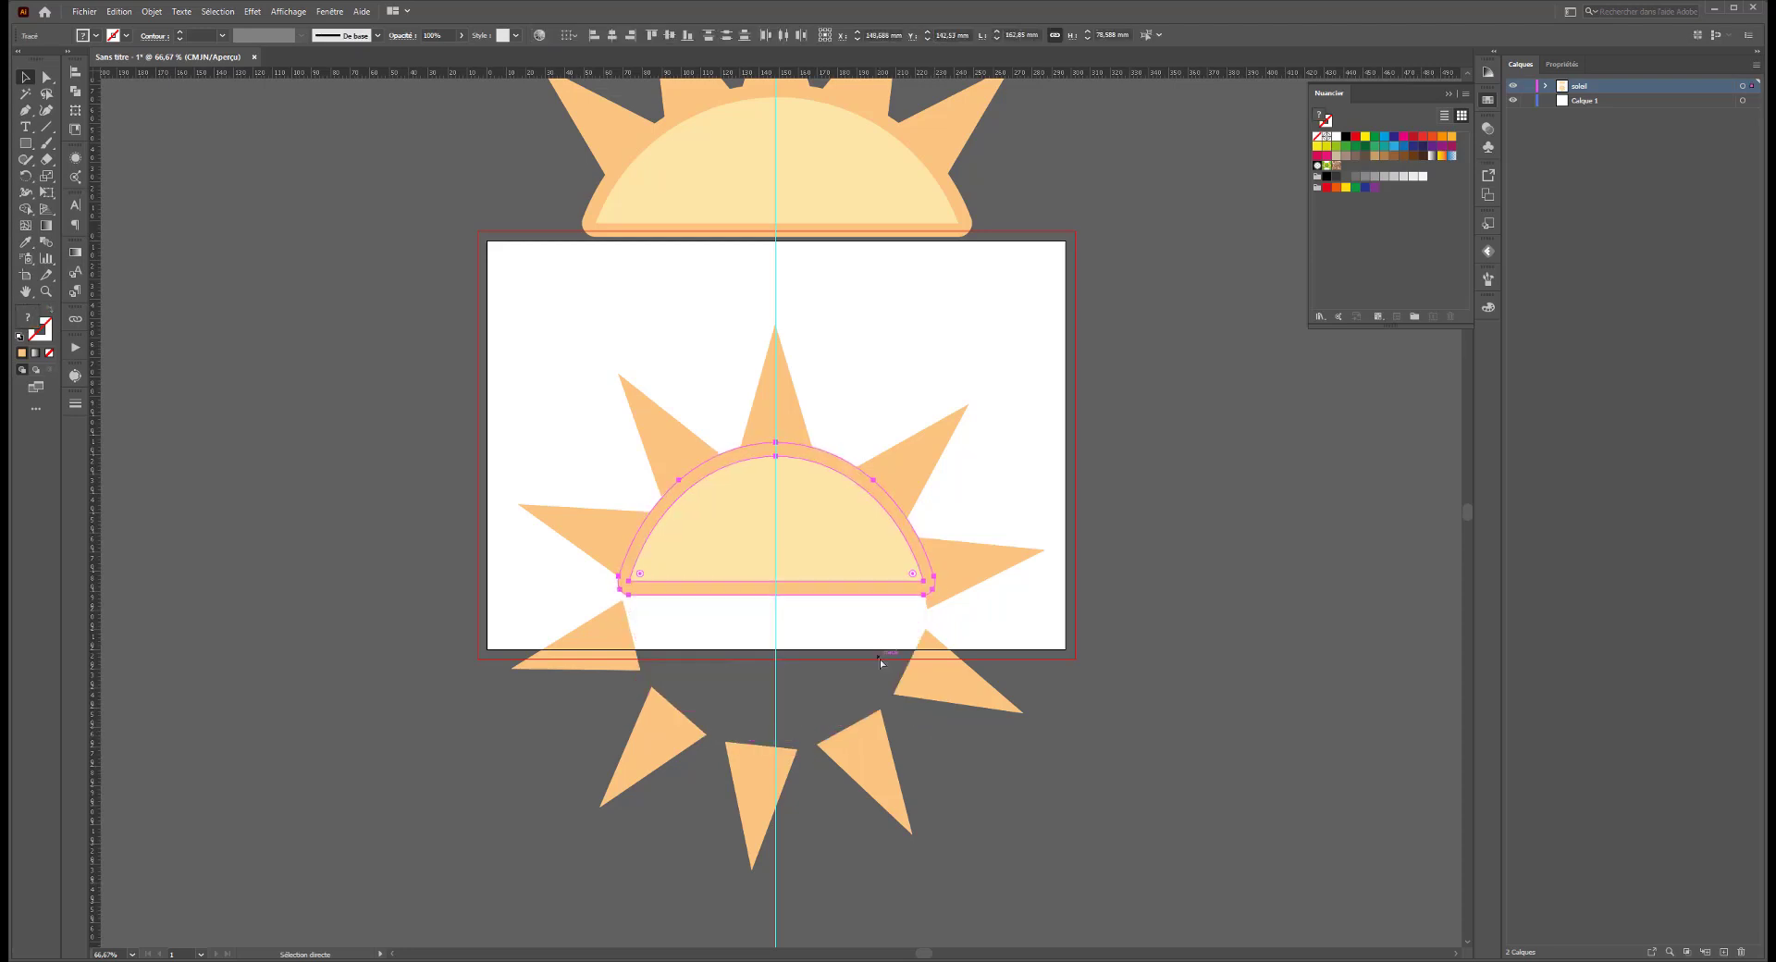
pyautogui.hotkey('ctrl', 'z')
pyautogui.hotkey('ctrl', 'z')
pyautogui.hotkey('ctrl', 'z')
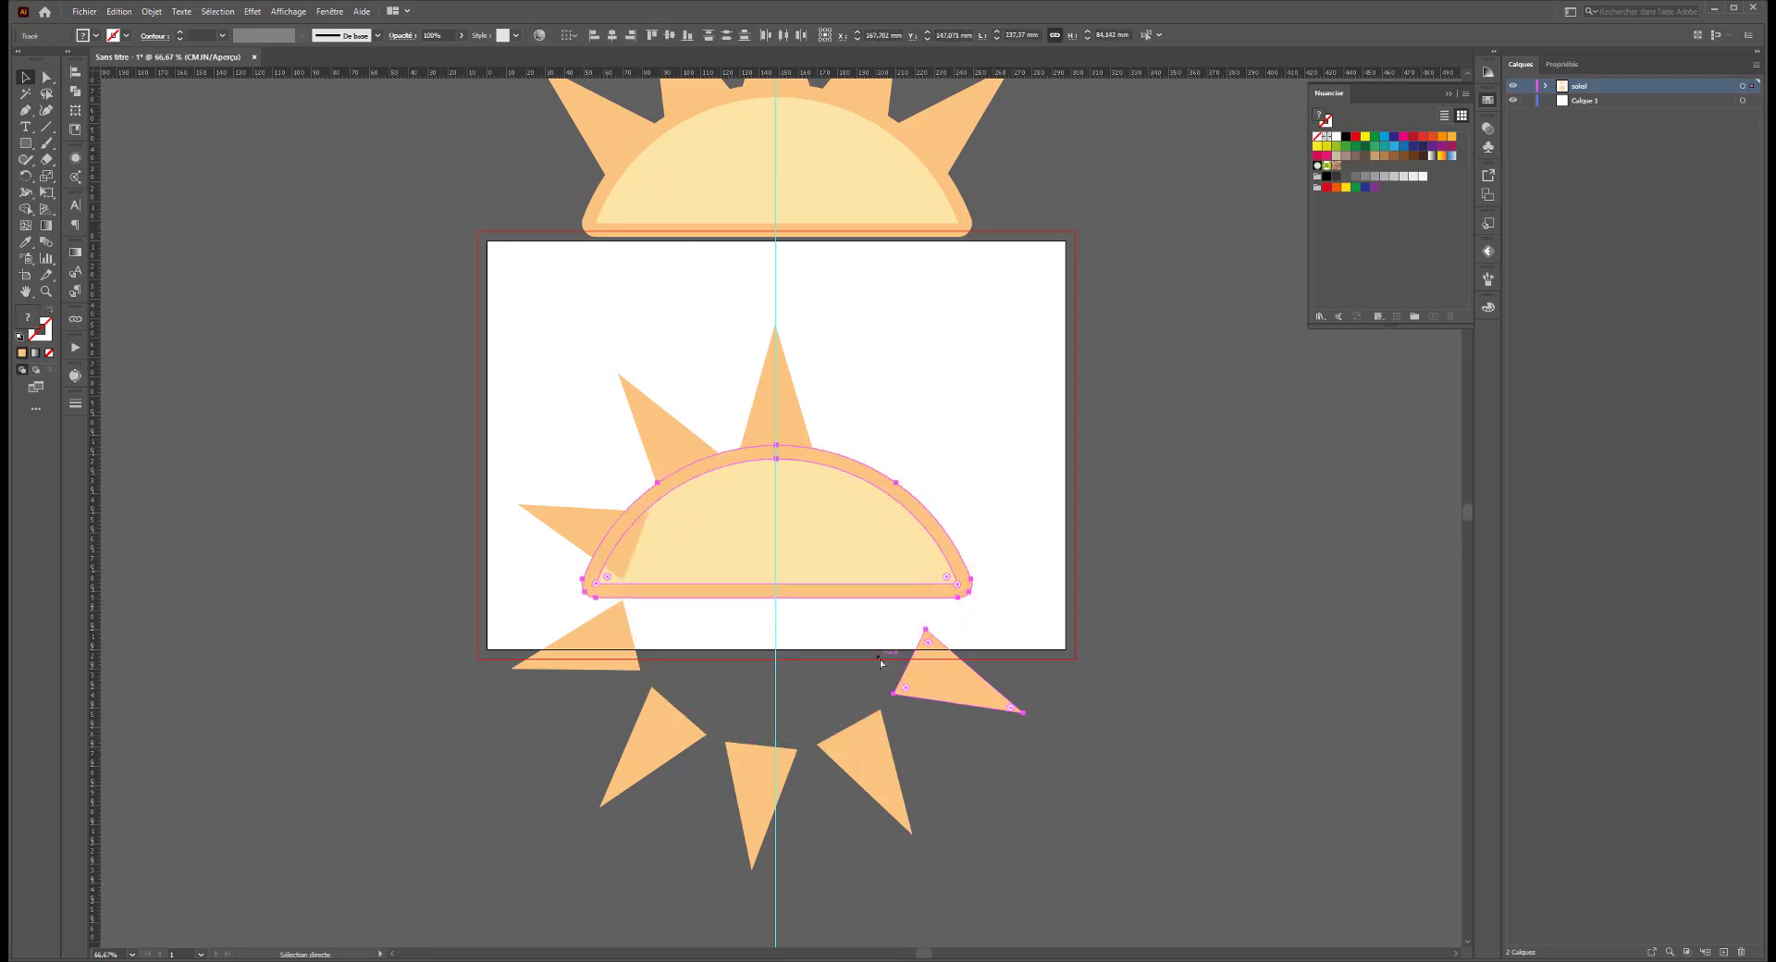
pyautogui.hotkey('ctrl', 'z')
pyautogui.hotkey('ctrl', 'z')
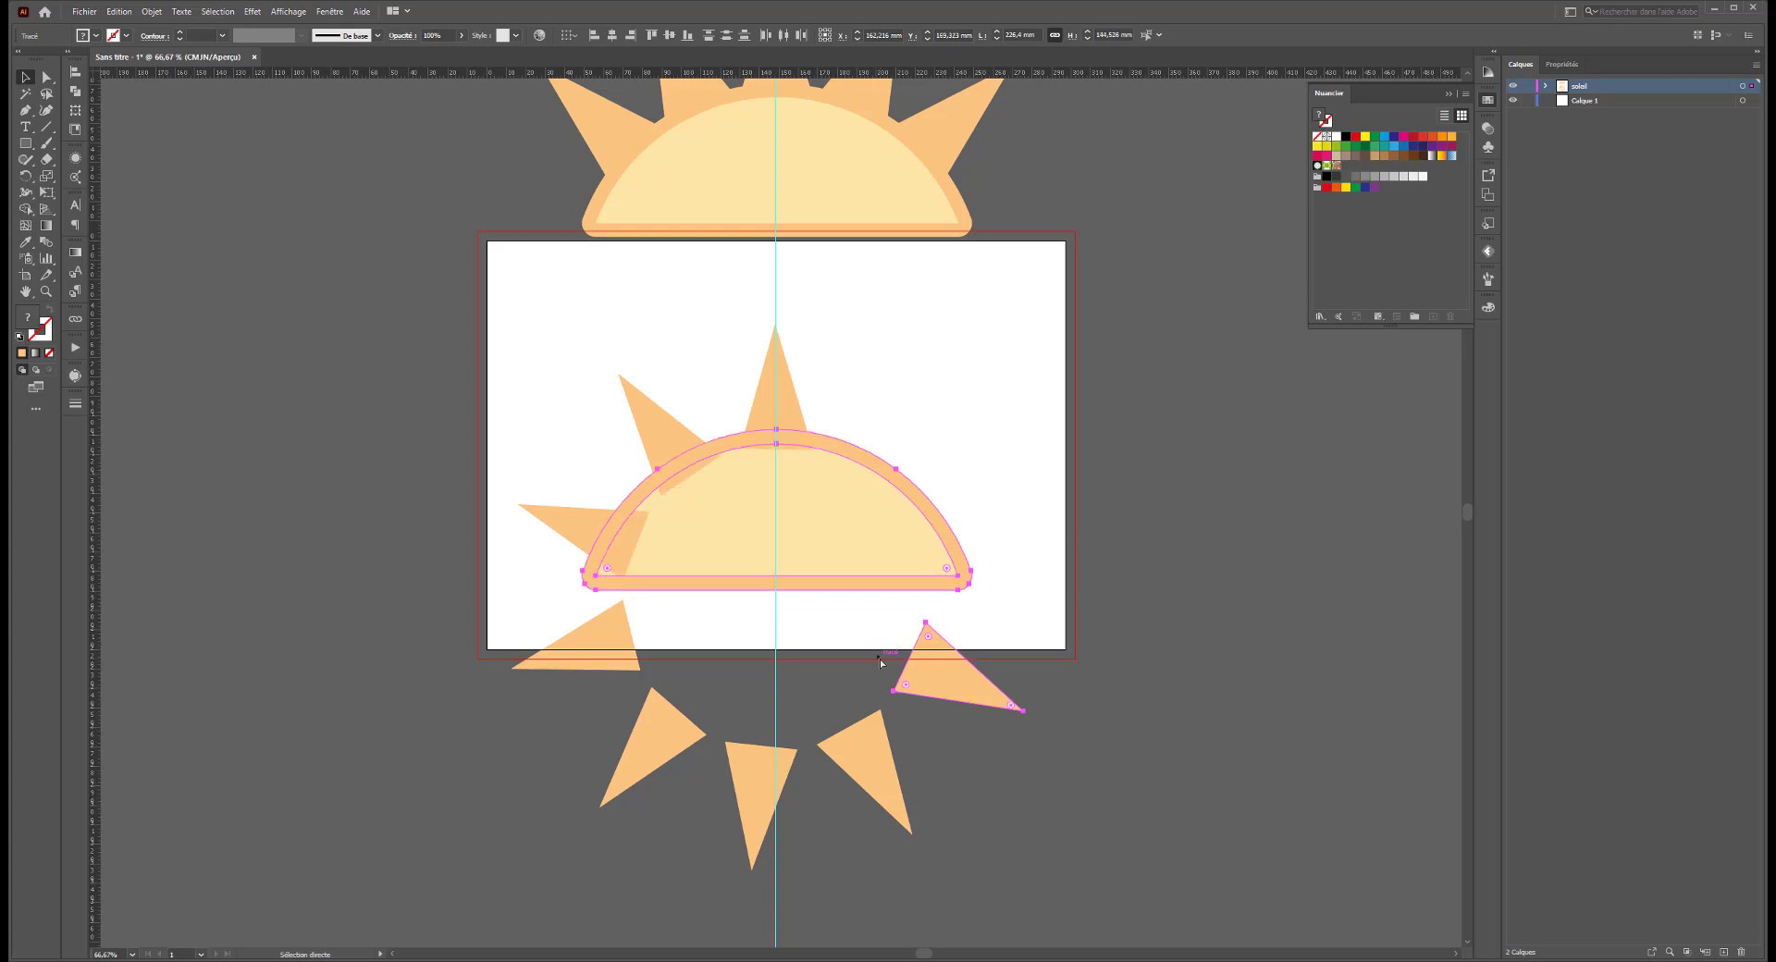
pyautogui.hotkey('ctrl', 'z')
pyautogui.hotkey('ctrl', 'z')
pyautogui.keyDown('shift'); pyautogui.click(735, 576); pyautogui.keyUp('shift')
pyautogui.hotkey('ctrl', 'z')
pyautogui.hotkey('ctrl', 'z')
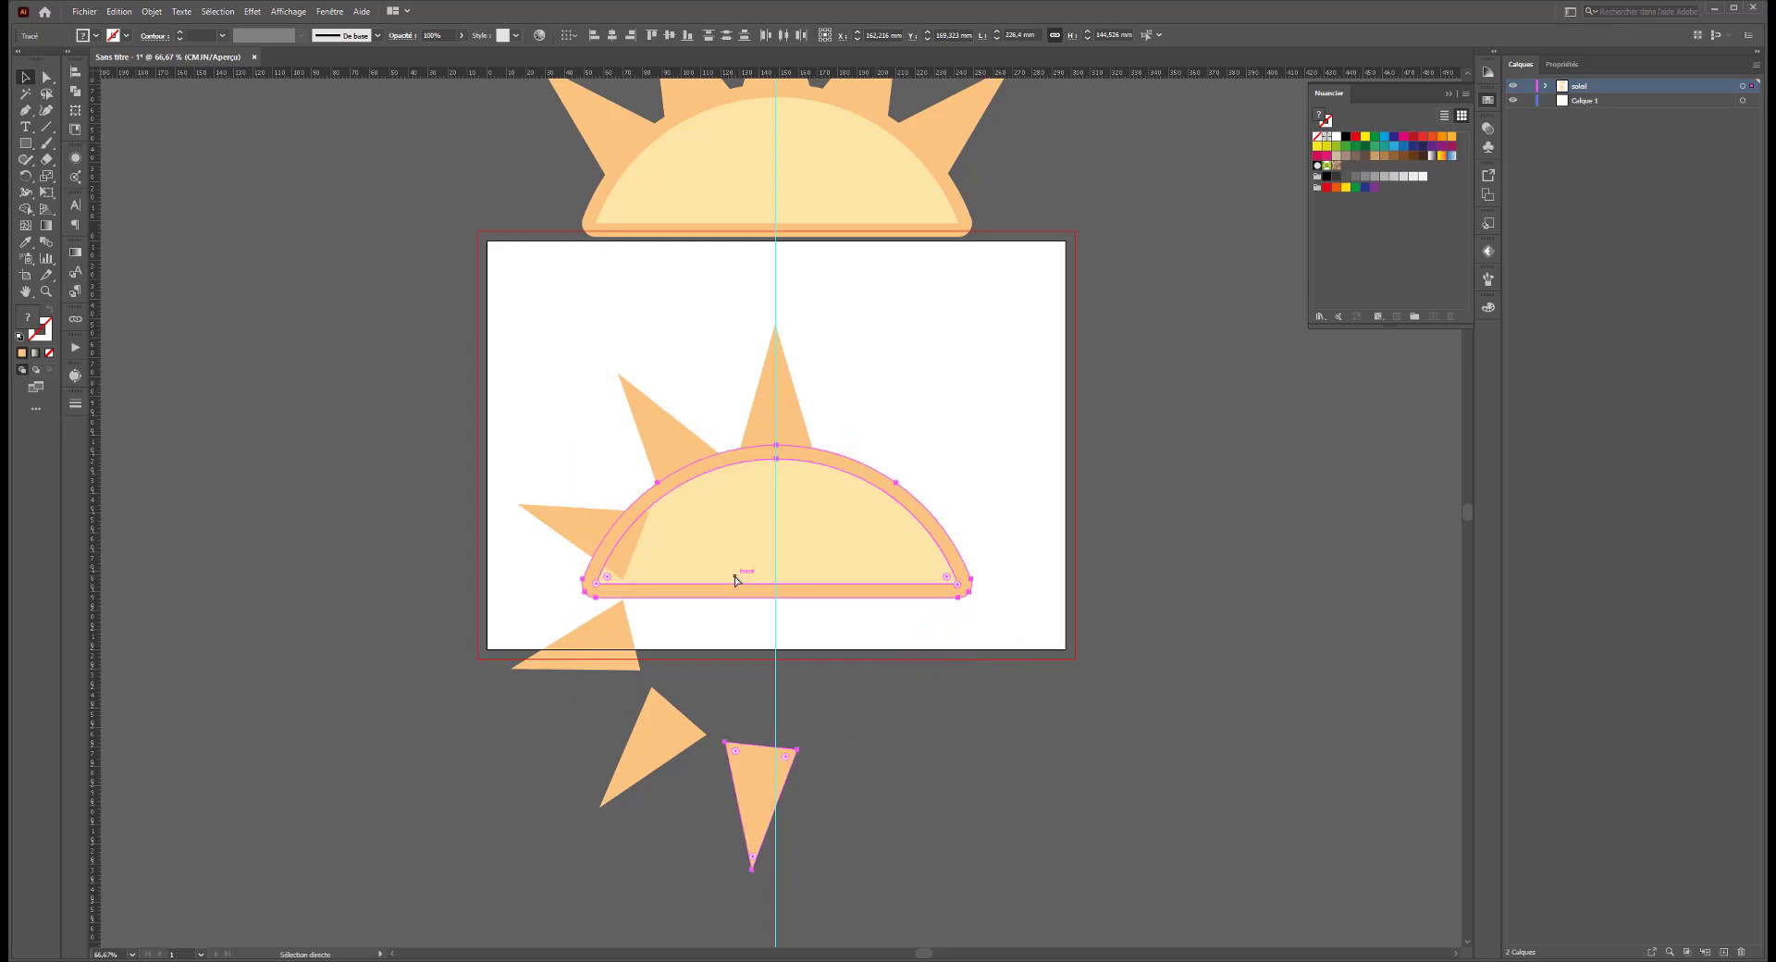
pyautogui.hotkey('ctrl', 'z')
pyautogui.hotkey('ctrl', 'z')
pyautogui.hotkey('ctrl', 'z')
pyautogui.hotkey('ctrl', 'z')
pyautogui.hotkey('ctrl', 'z')
pyautogui.hotkey('ctrl', 'z')
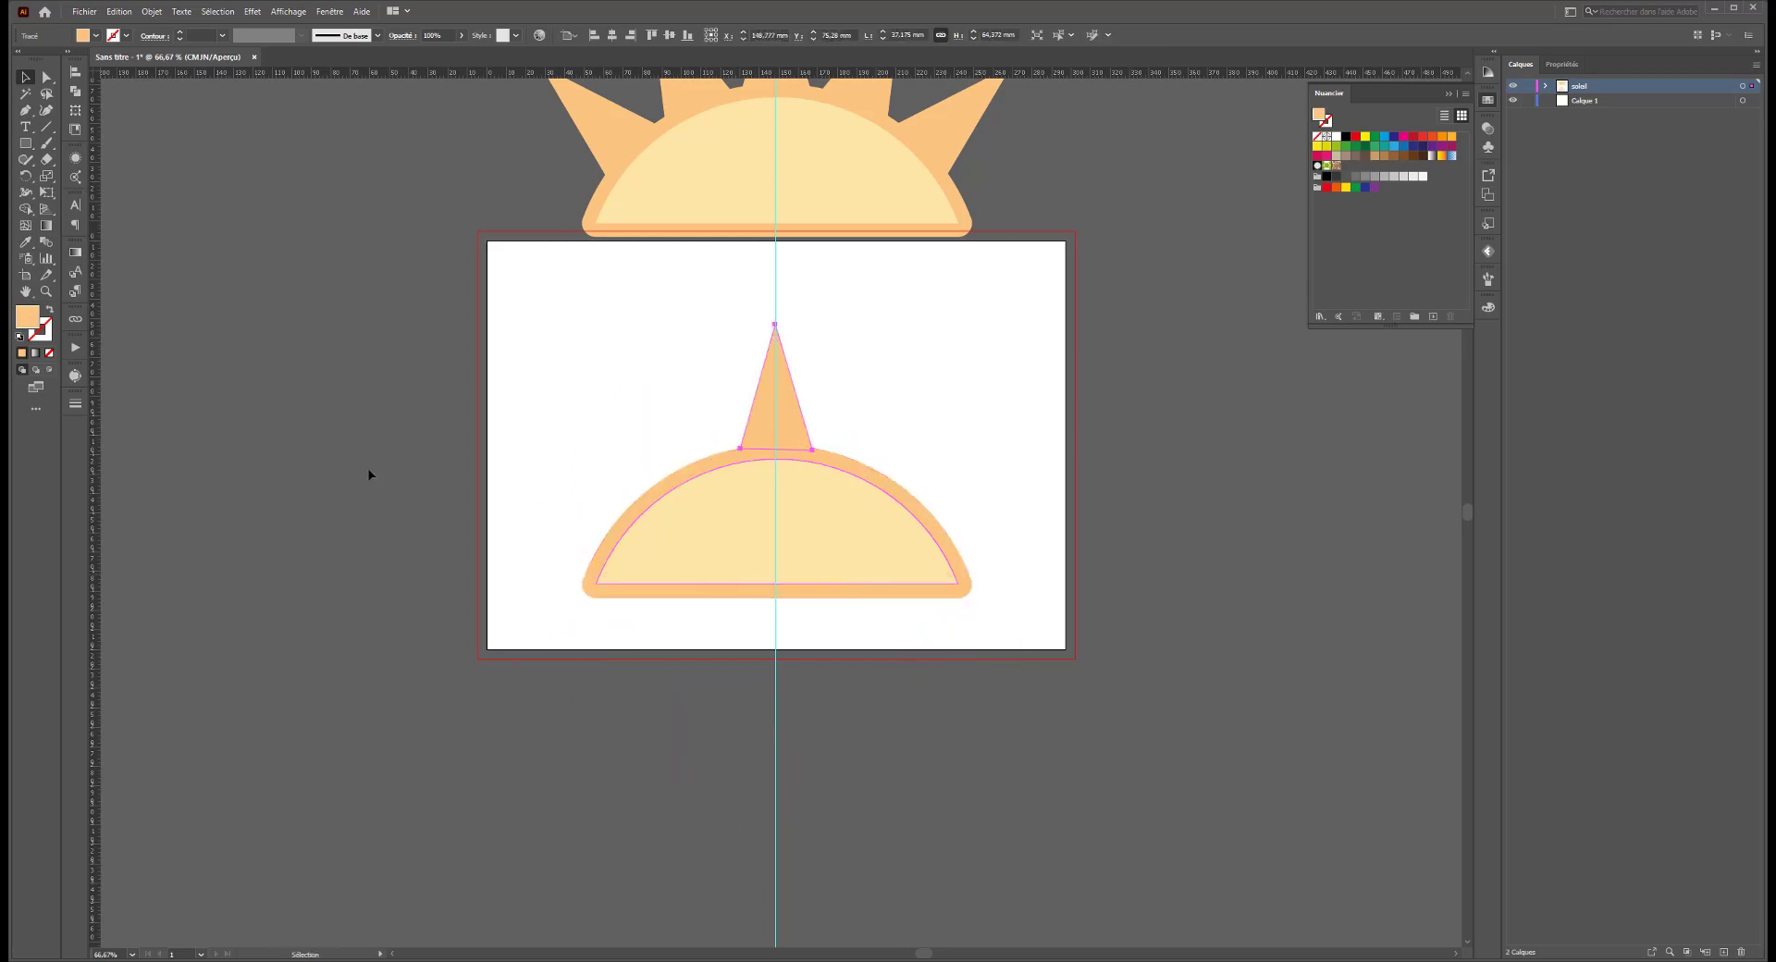
pyautogui.hotkey('ctrl', 'z')
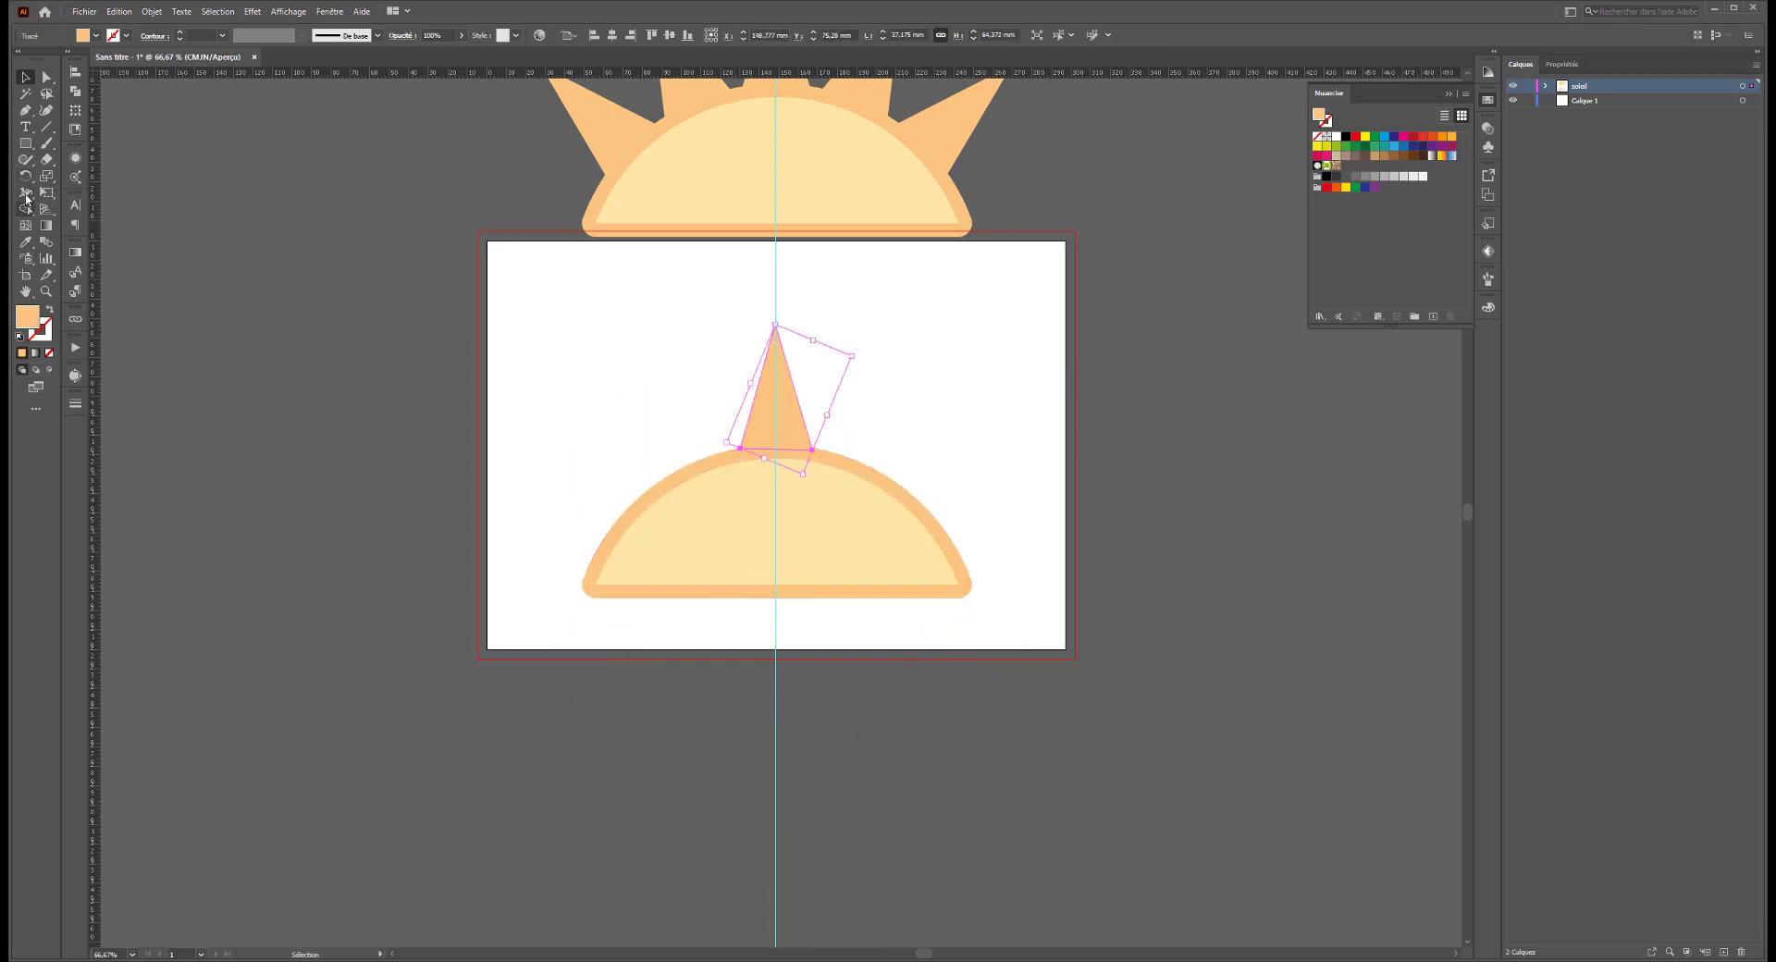
# Repeat 35° rotated ray copies around the half-disc's bottom centre, then pick the lower-right ray.
pyautogui.click(26, 175)
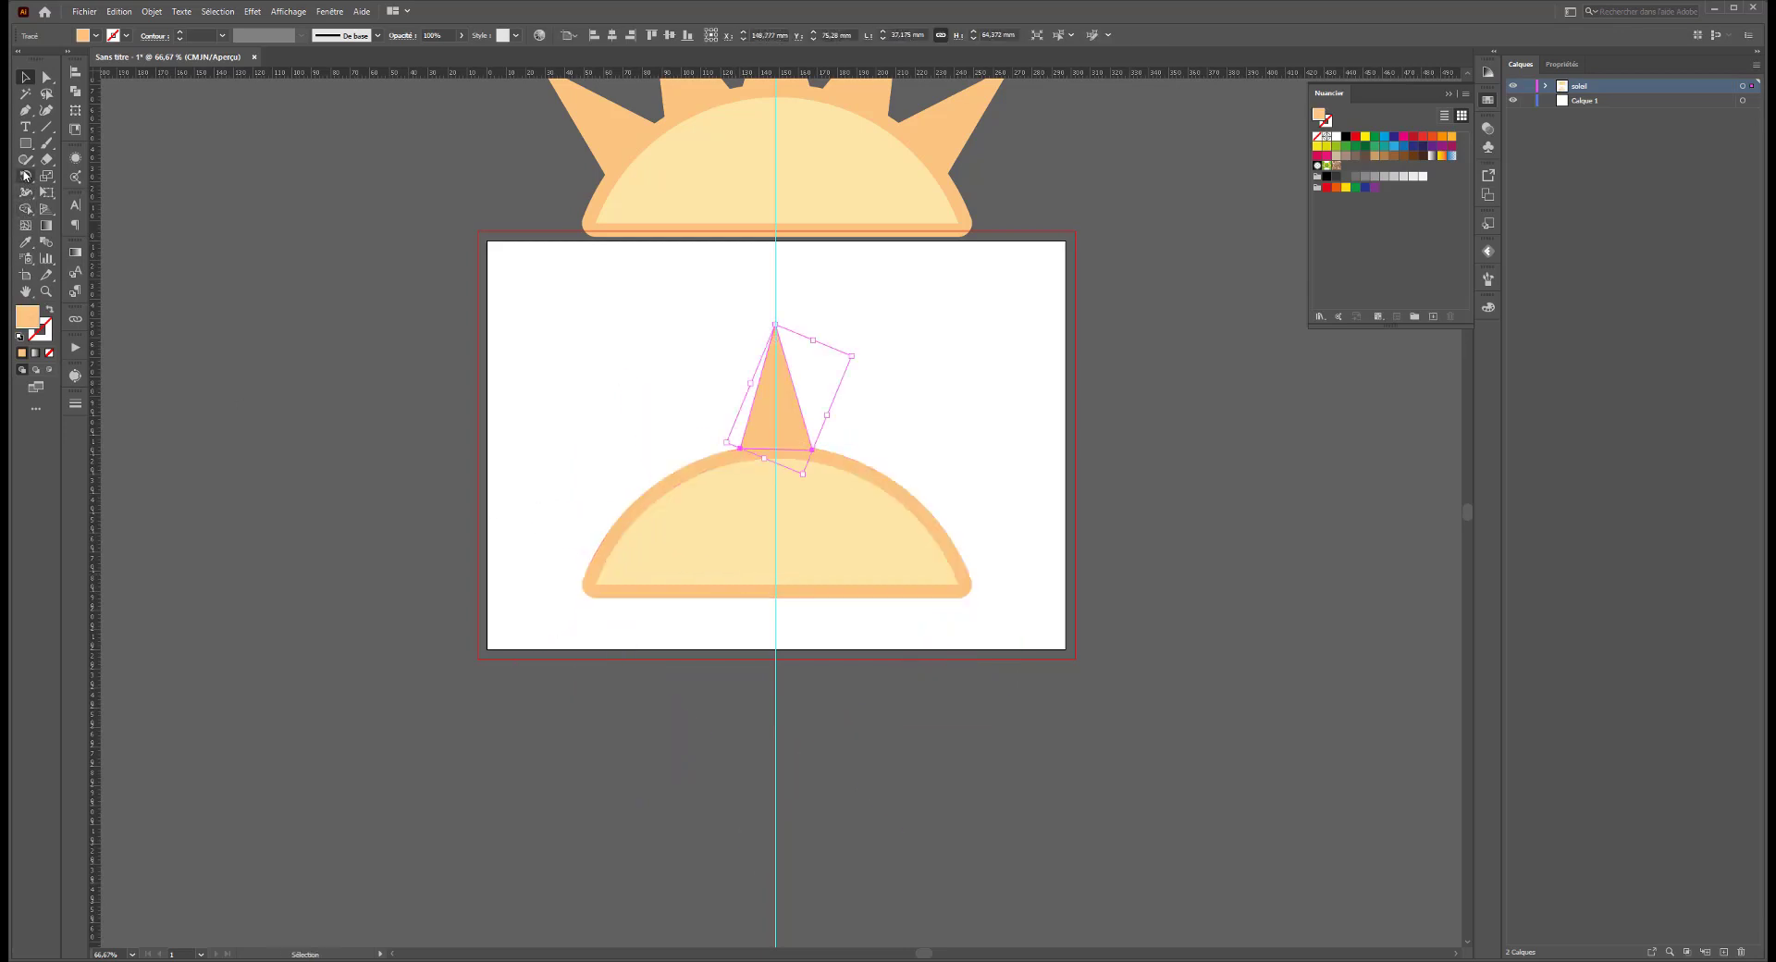
pyautogui.keyDown('alt'); pyautogui.click(760, 593); pyautogui.keyUp('alt')
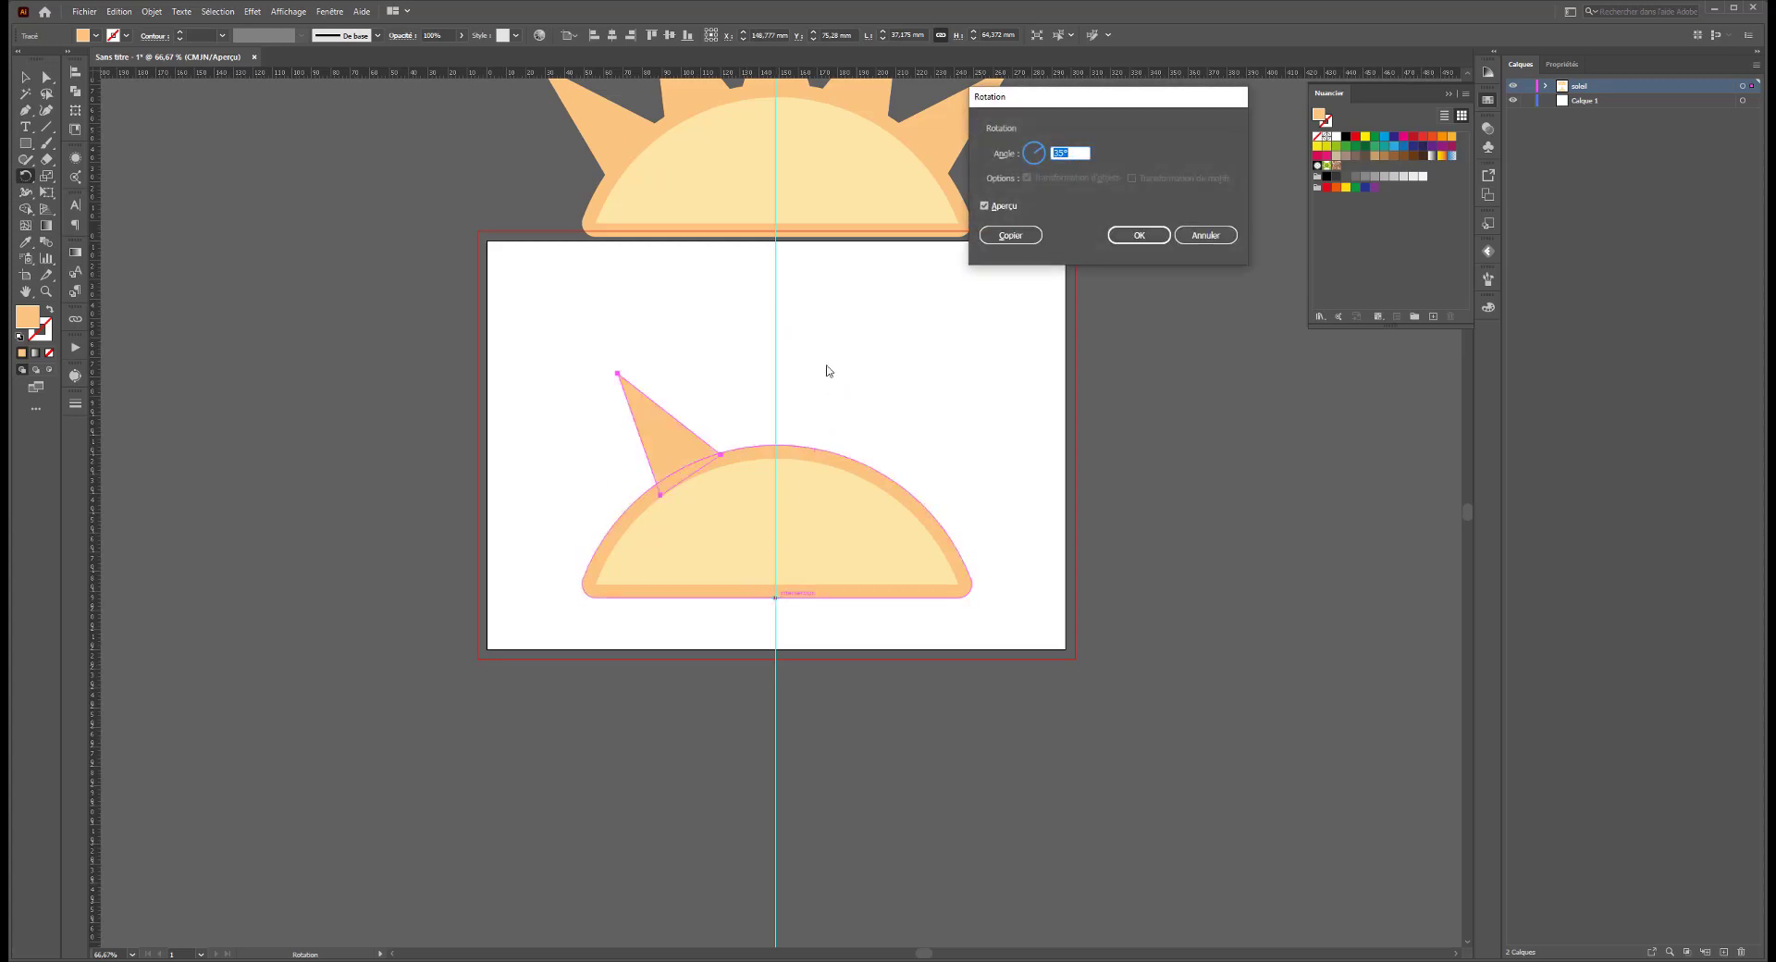
pyautogui.click(1008, 235)
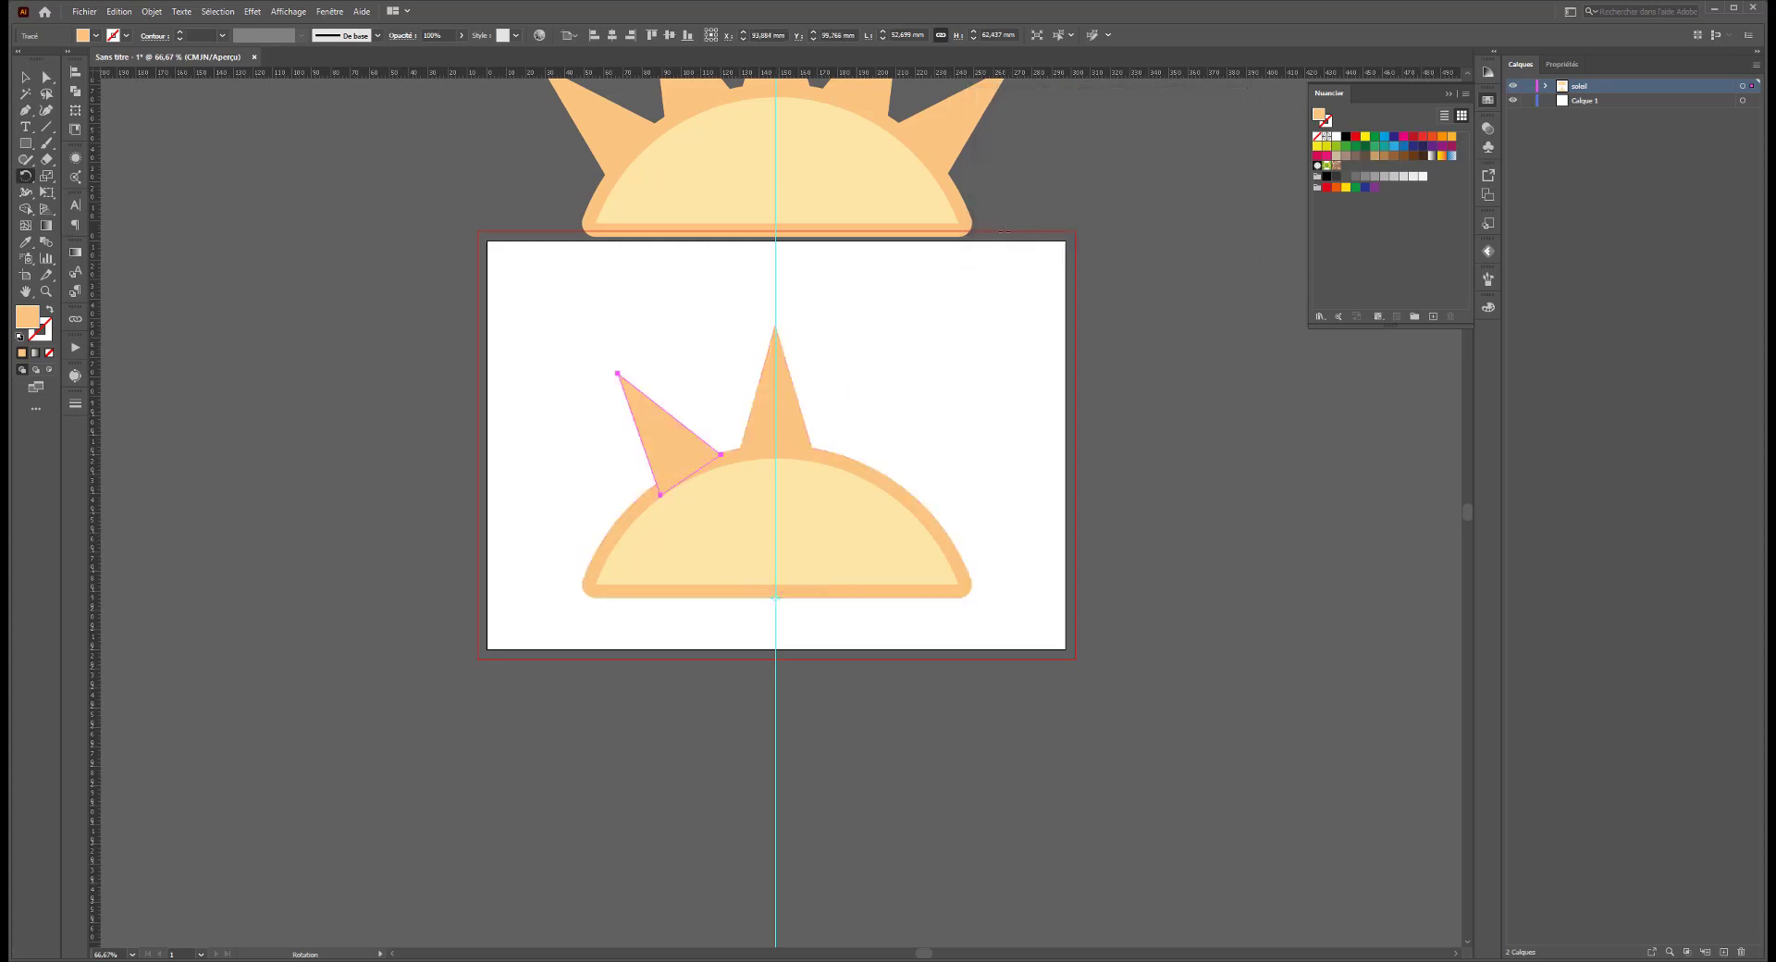
pyautogui.hotkey('ctrl', 'd')
pyautogui.hotkey('ctrl', 'd')
pyautogui.hotkey('ctrl', 'd')
pyautogui.hotkey('ctrl', 'd')
pyautogui.hotkey('ctrl', 'd')
pyautogui.hotkey('ctrl', 'd')
pyautogui.hotkey('ctrl', 'd')
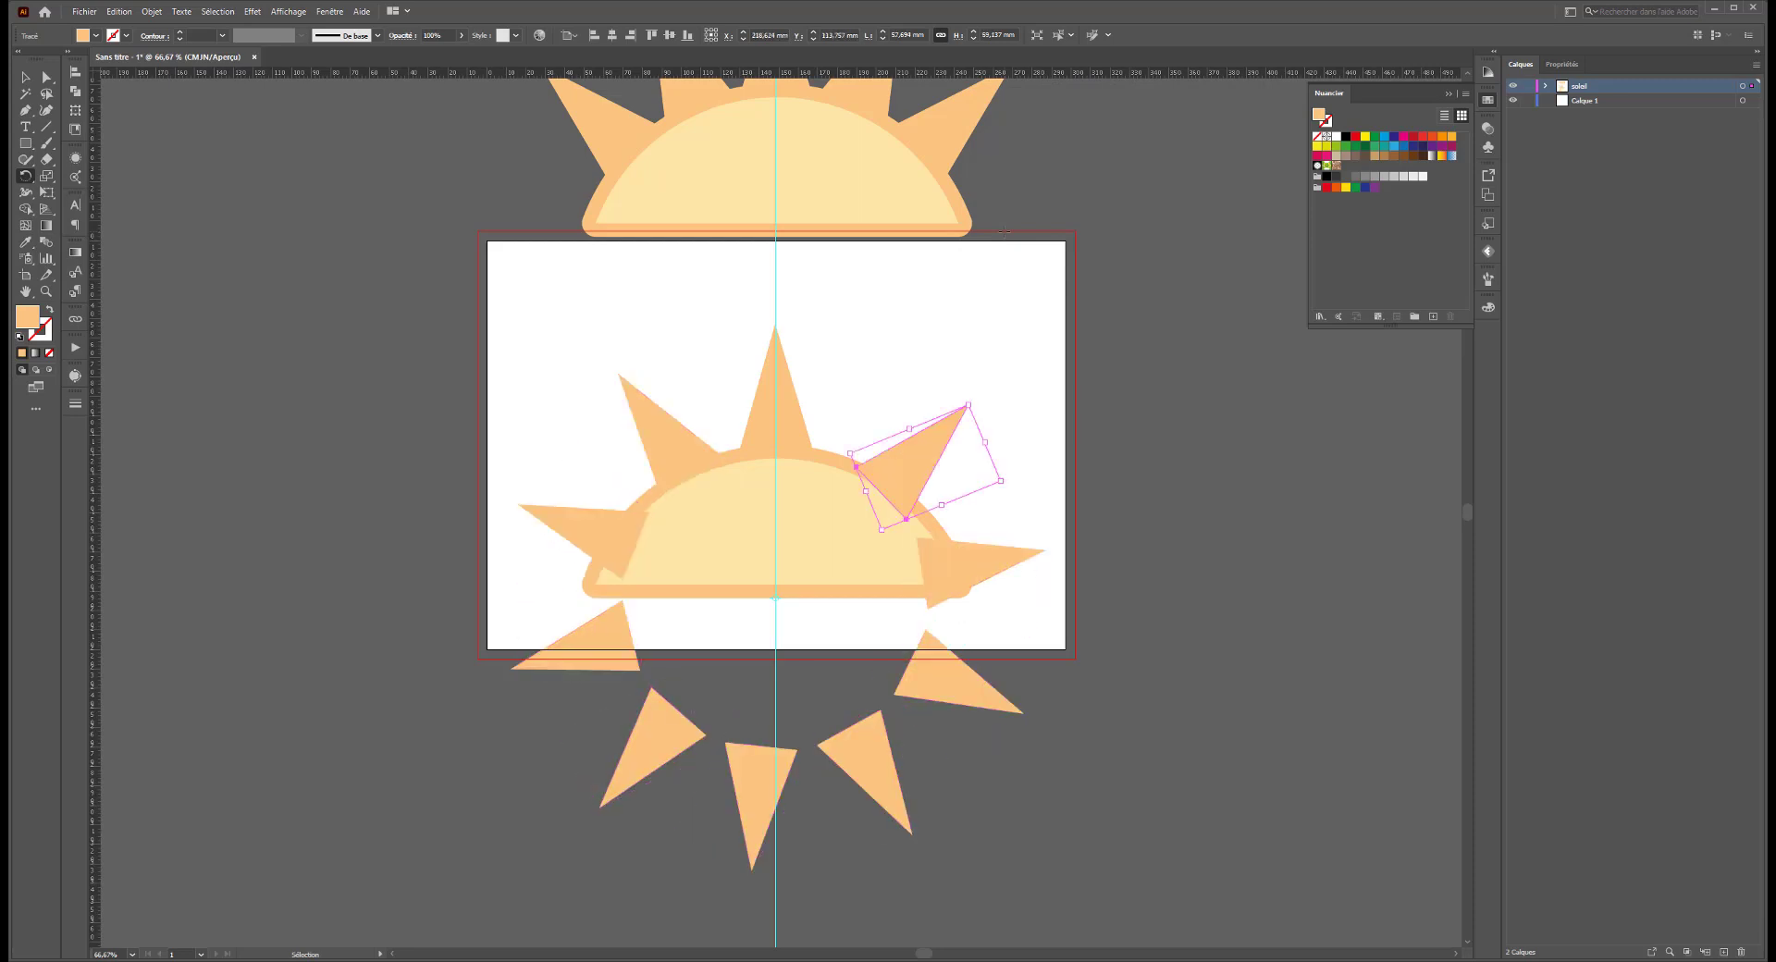
pyautogui.press('r')
pyautogui.press('a')
pyautogui.click(943, 670)
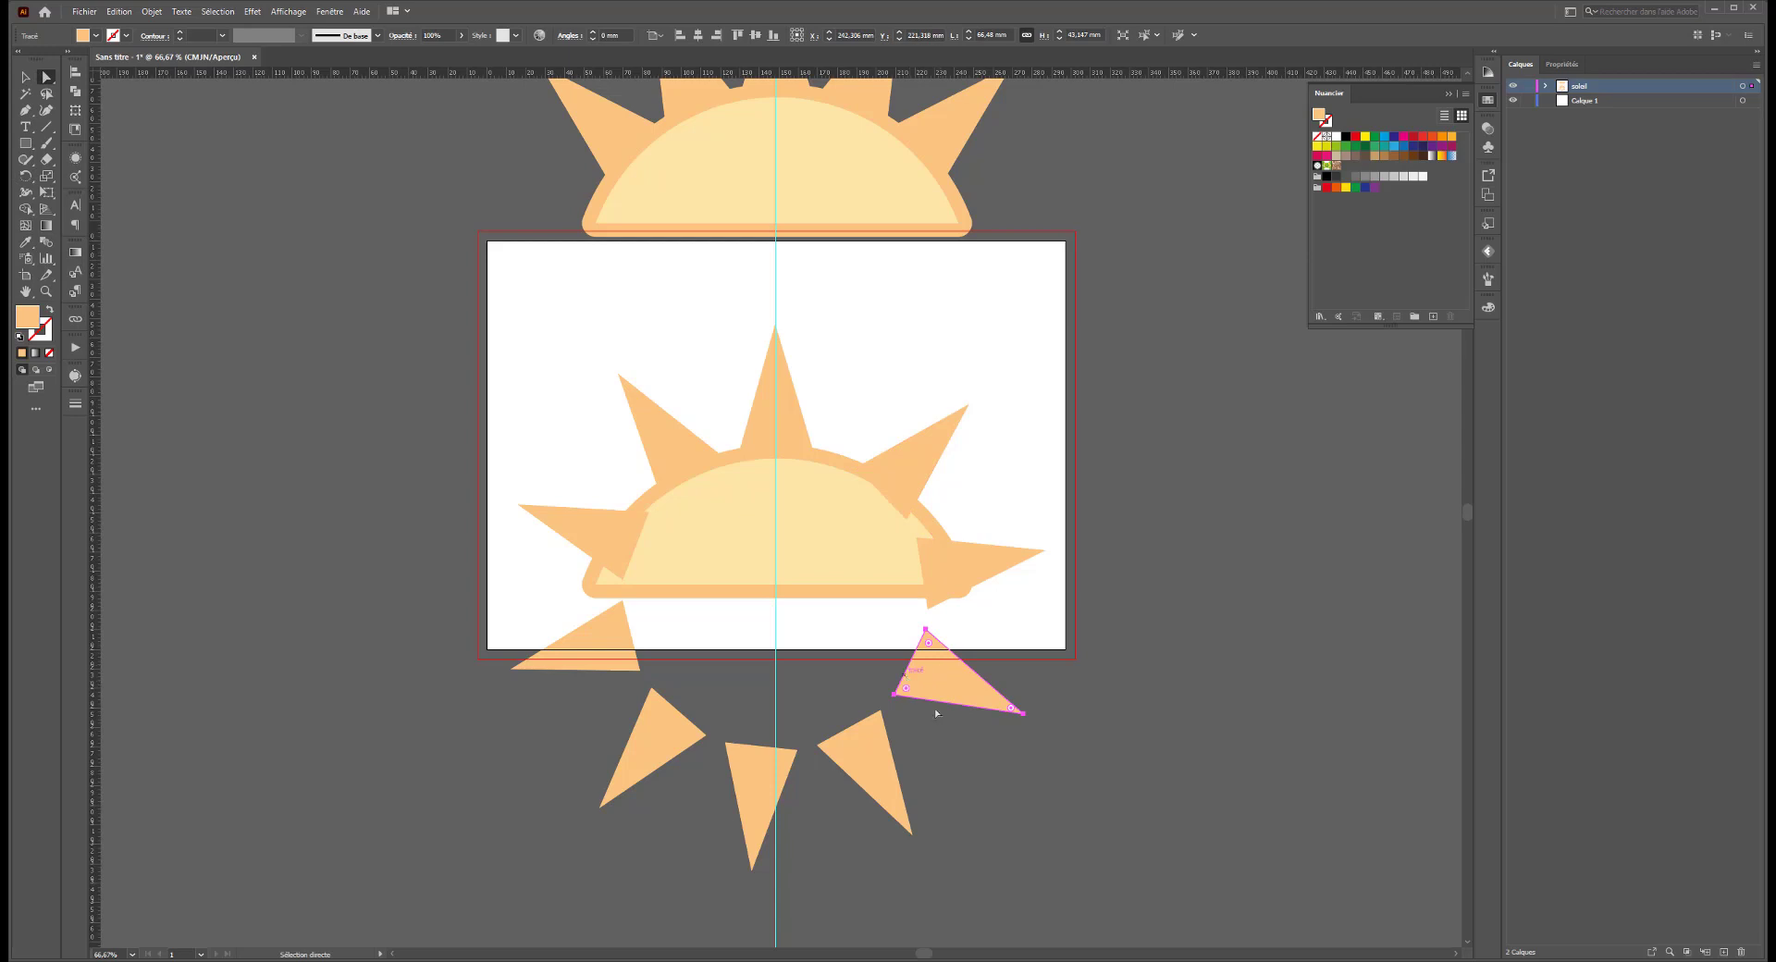
# Delete the rays hanging below the half-disc.
pyautogui.moveTo(509, 791); pyautogui.dragTo(884, 611)
pyautogui.press('Delete')
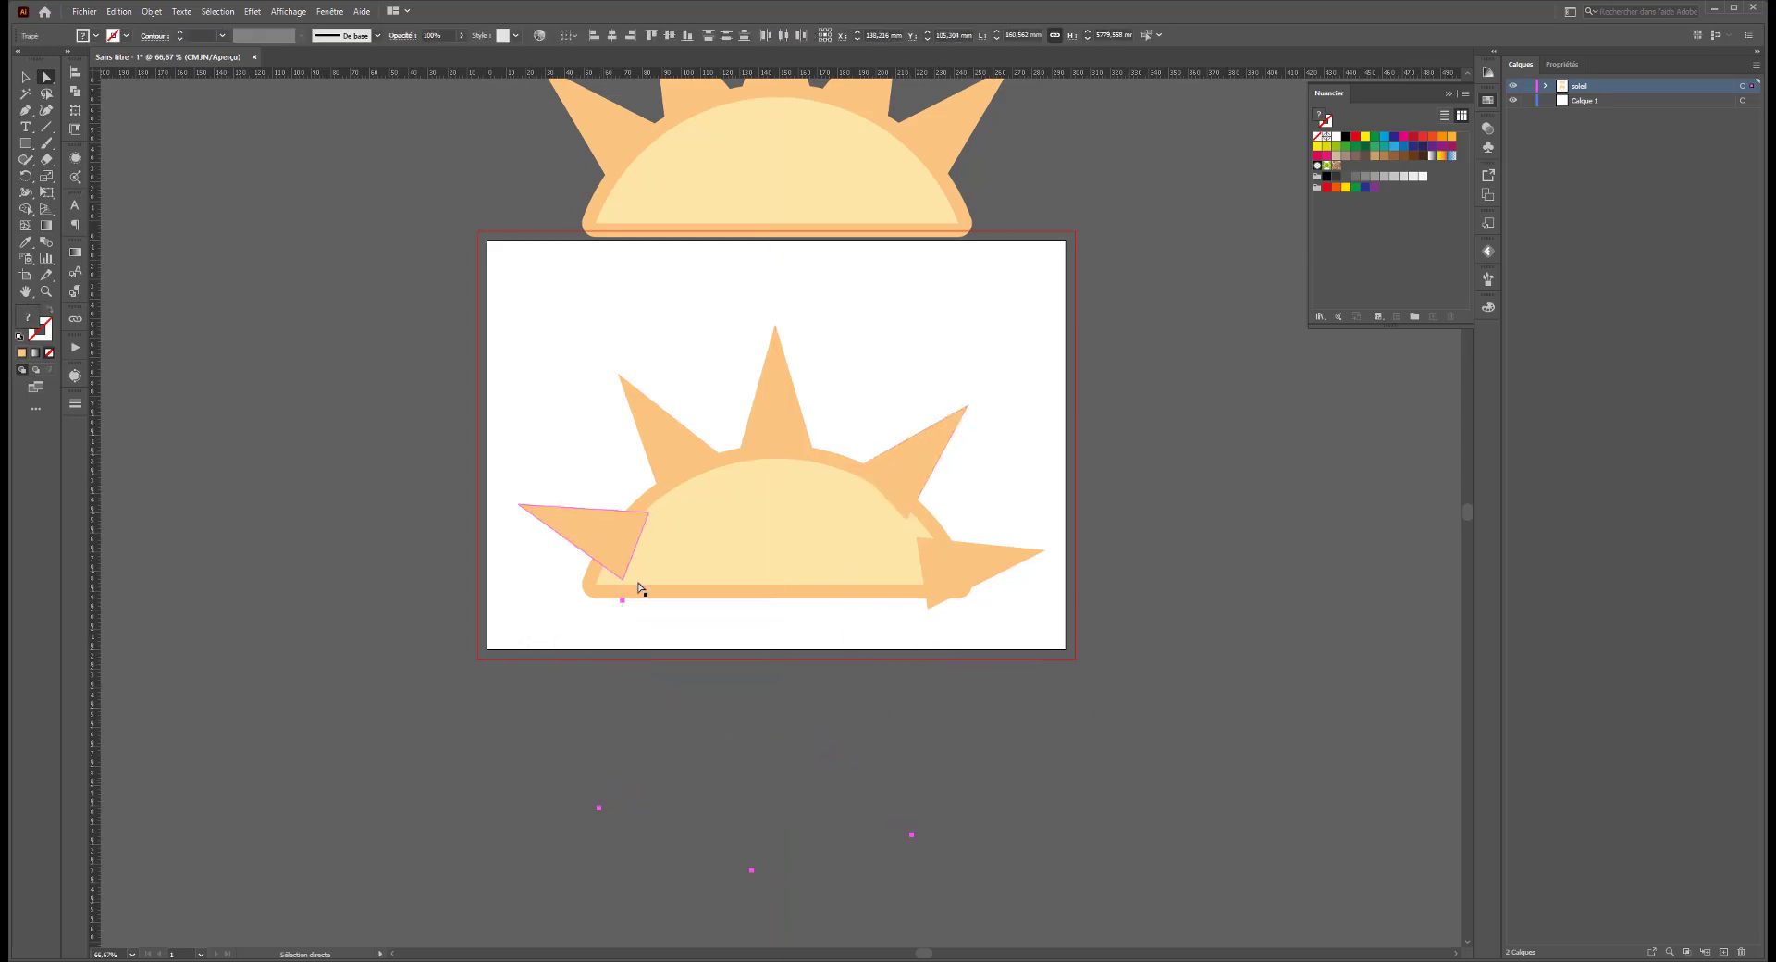
pyautogui.click(568, 840)
# Nudge the left ray a few steps left and back right.
pyautogui.click(606, 541)
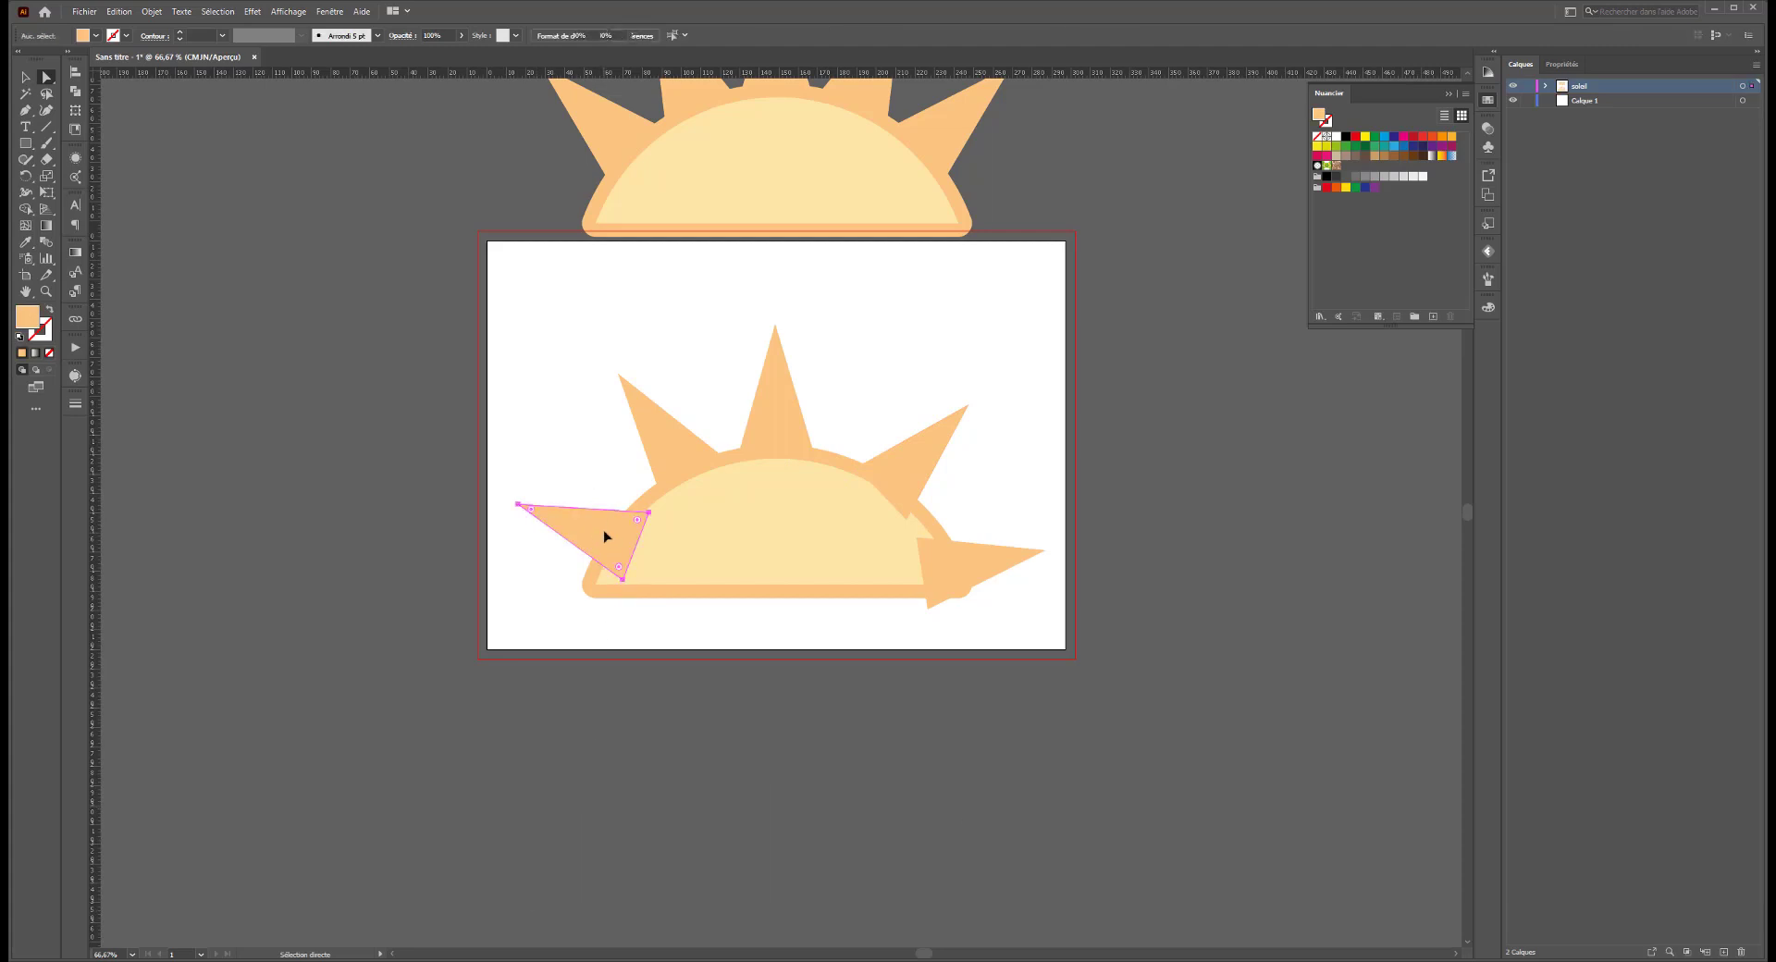
pyautogui.press('Left')
pyautogui.press('Left')
pyautogui.press('Left')
pyautogui.press('Left')
pyautogui.press('Left')
pyautogui.press('Left')
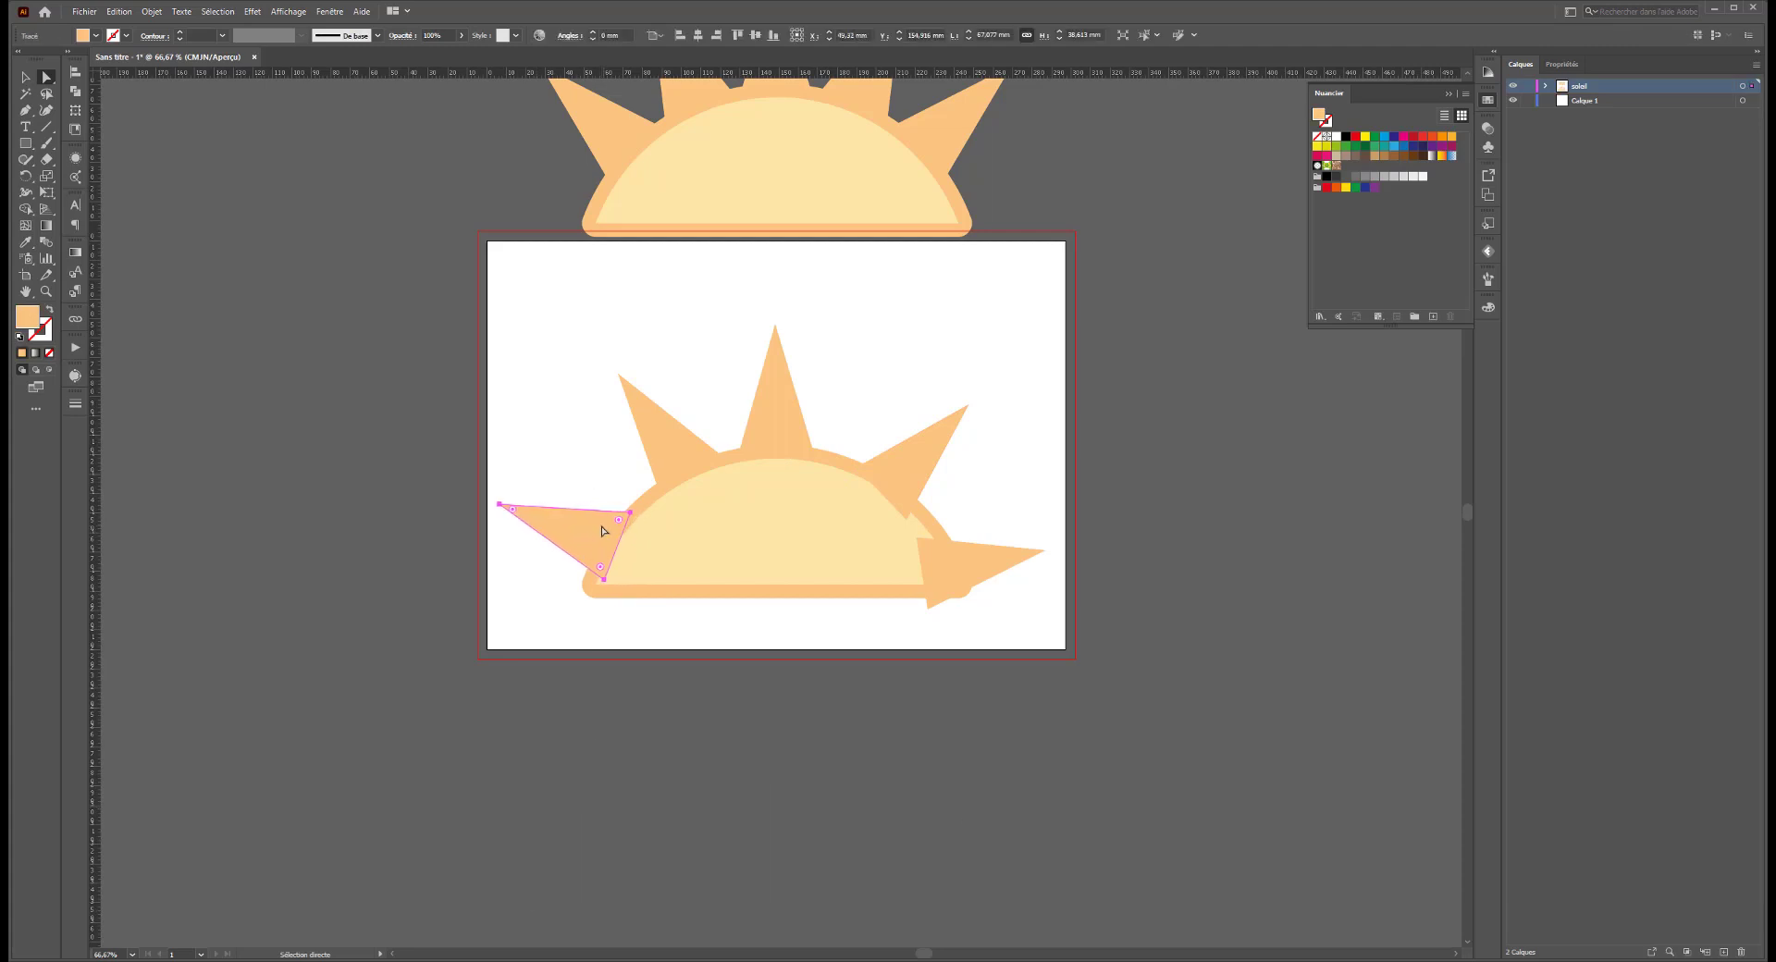
pyautogui.press('Left')
pyautogui.press('Left')
pyautogui.press('Left')
pyautogui.press('Left')
pyautogui.press('Left')
pyautogui.press('Left')
pyautogui.press('Right')
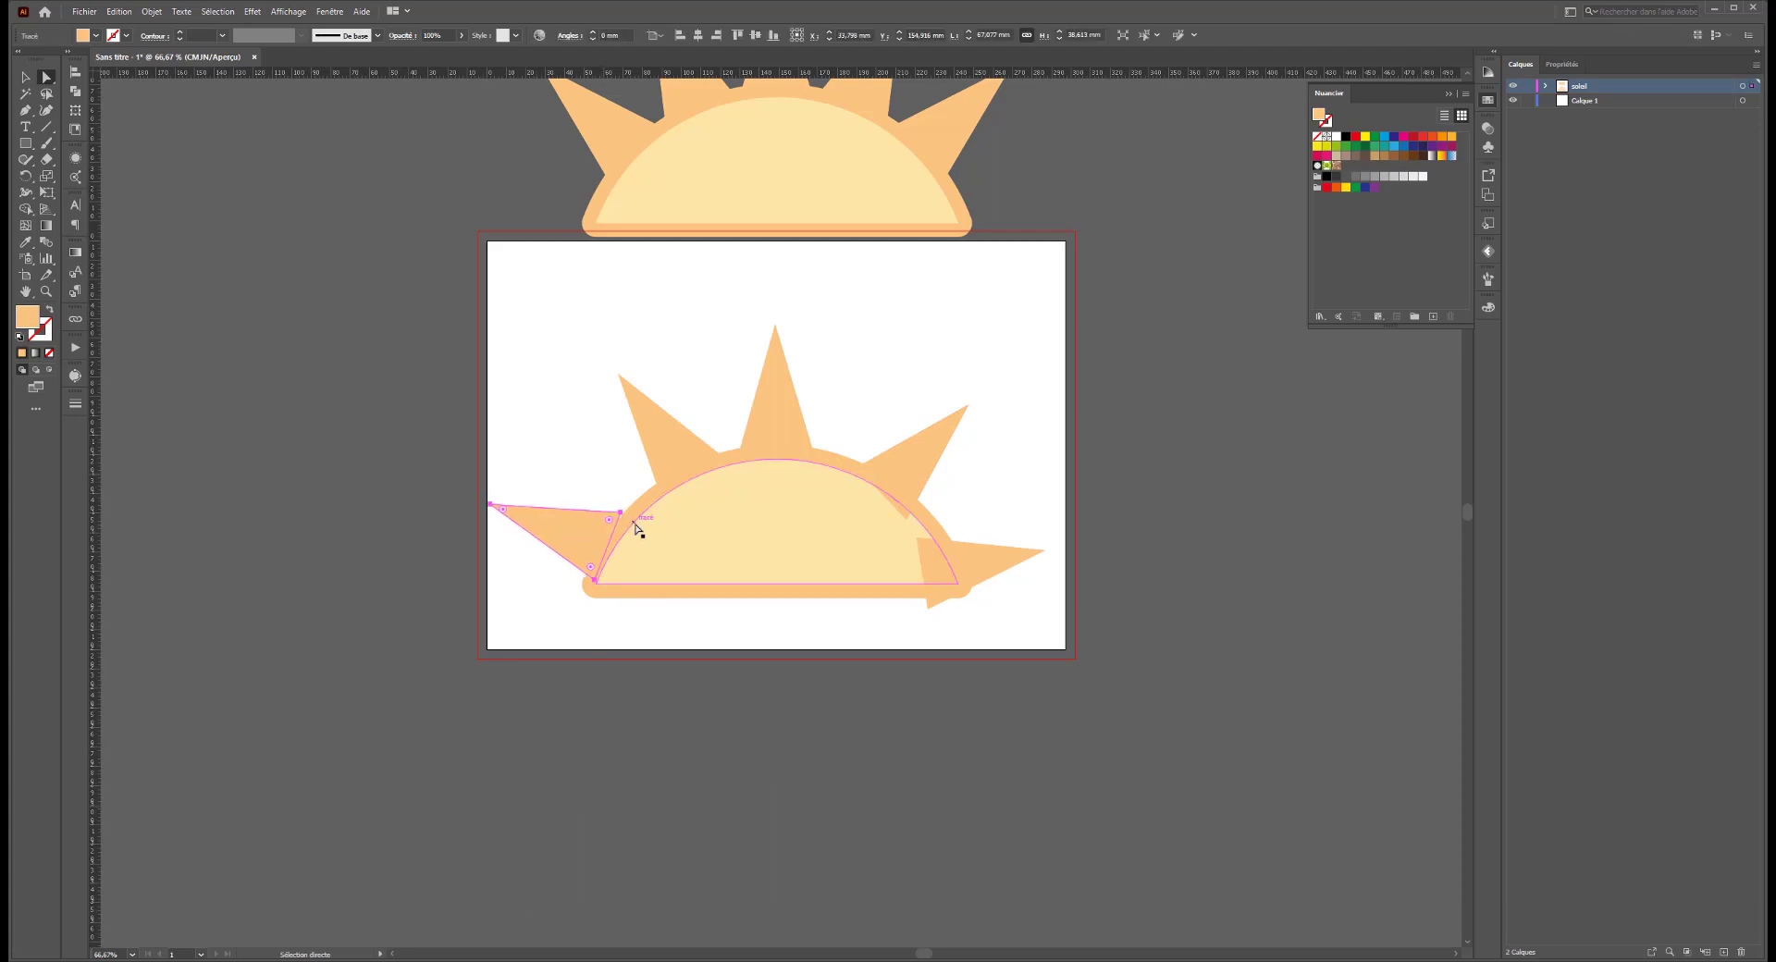
pyautogui.press('Right')
pyautogui.press('Right')
pyautogui.press('Right')
pyautogui.click(981, 565)
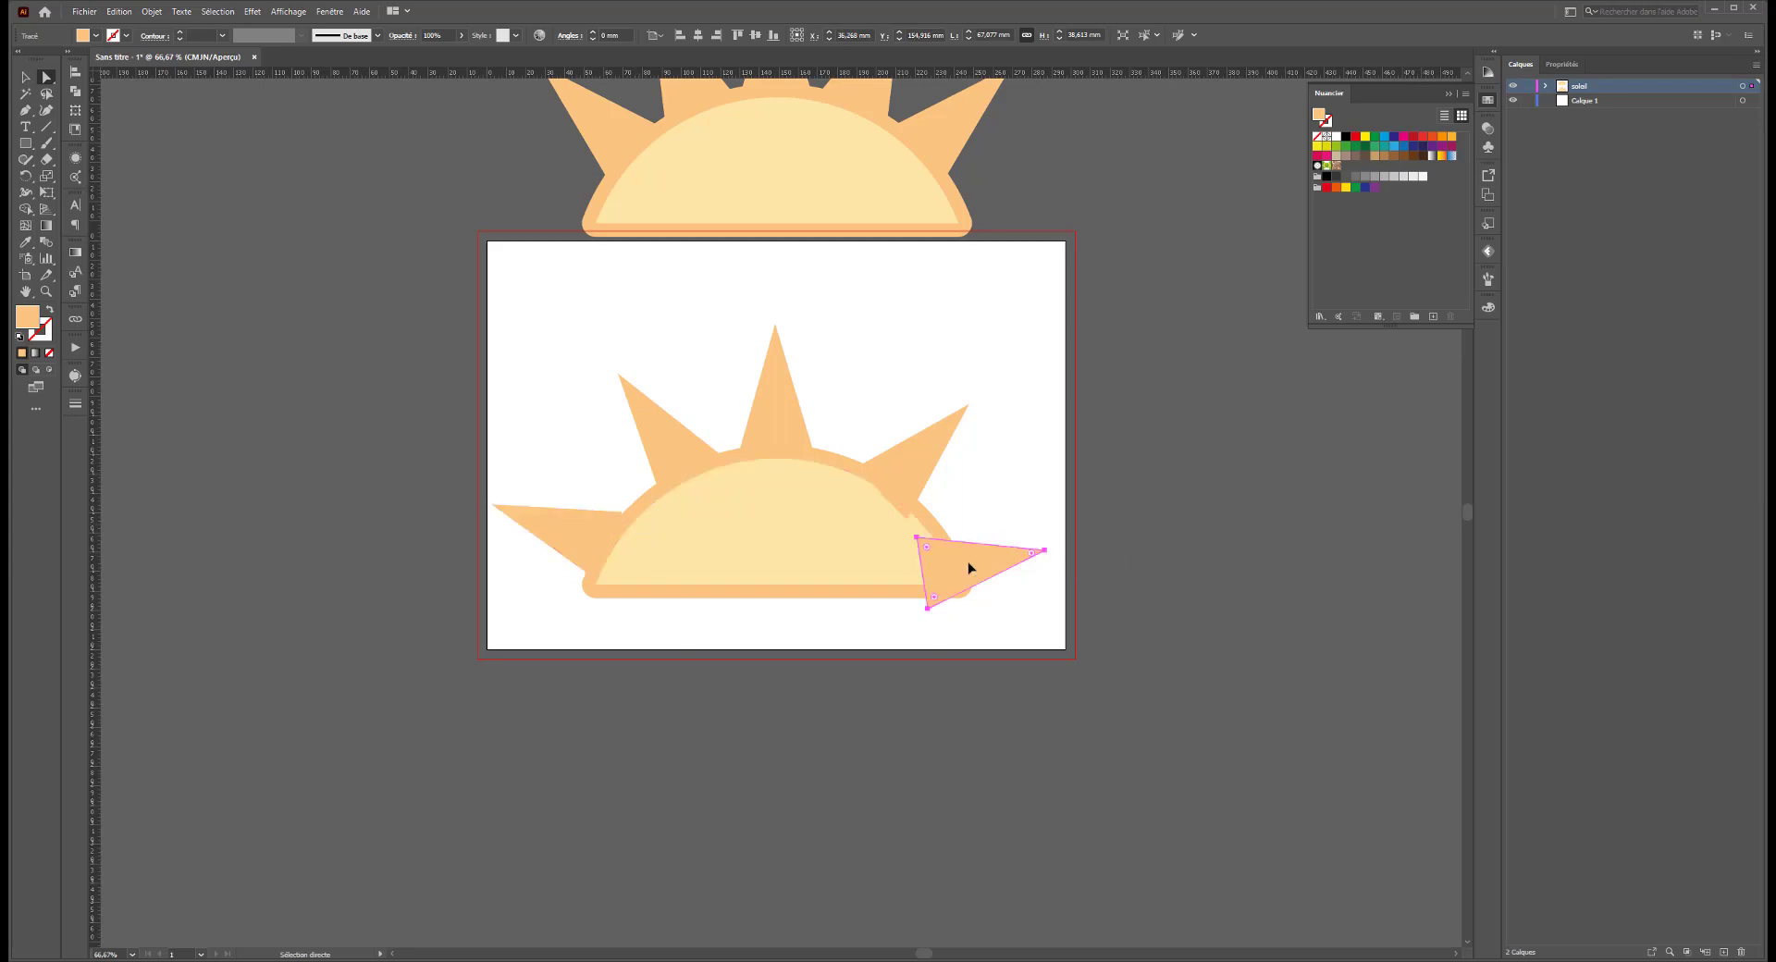
pyautogui.click(561, 550)
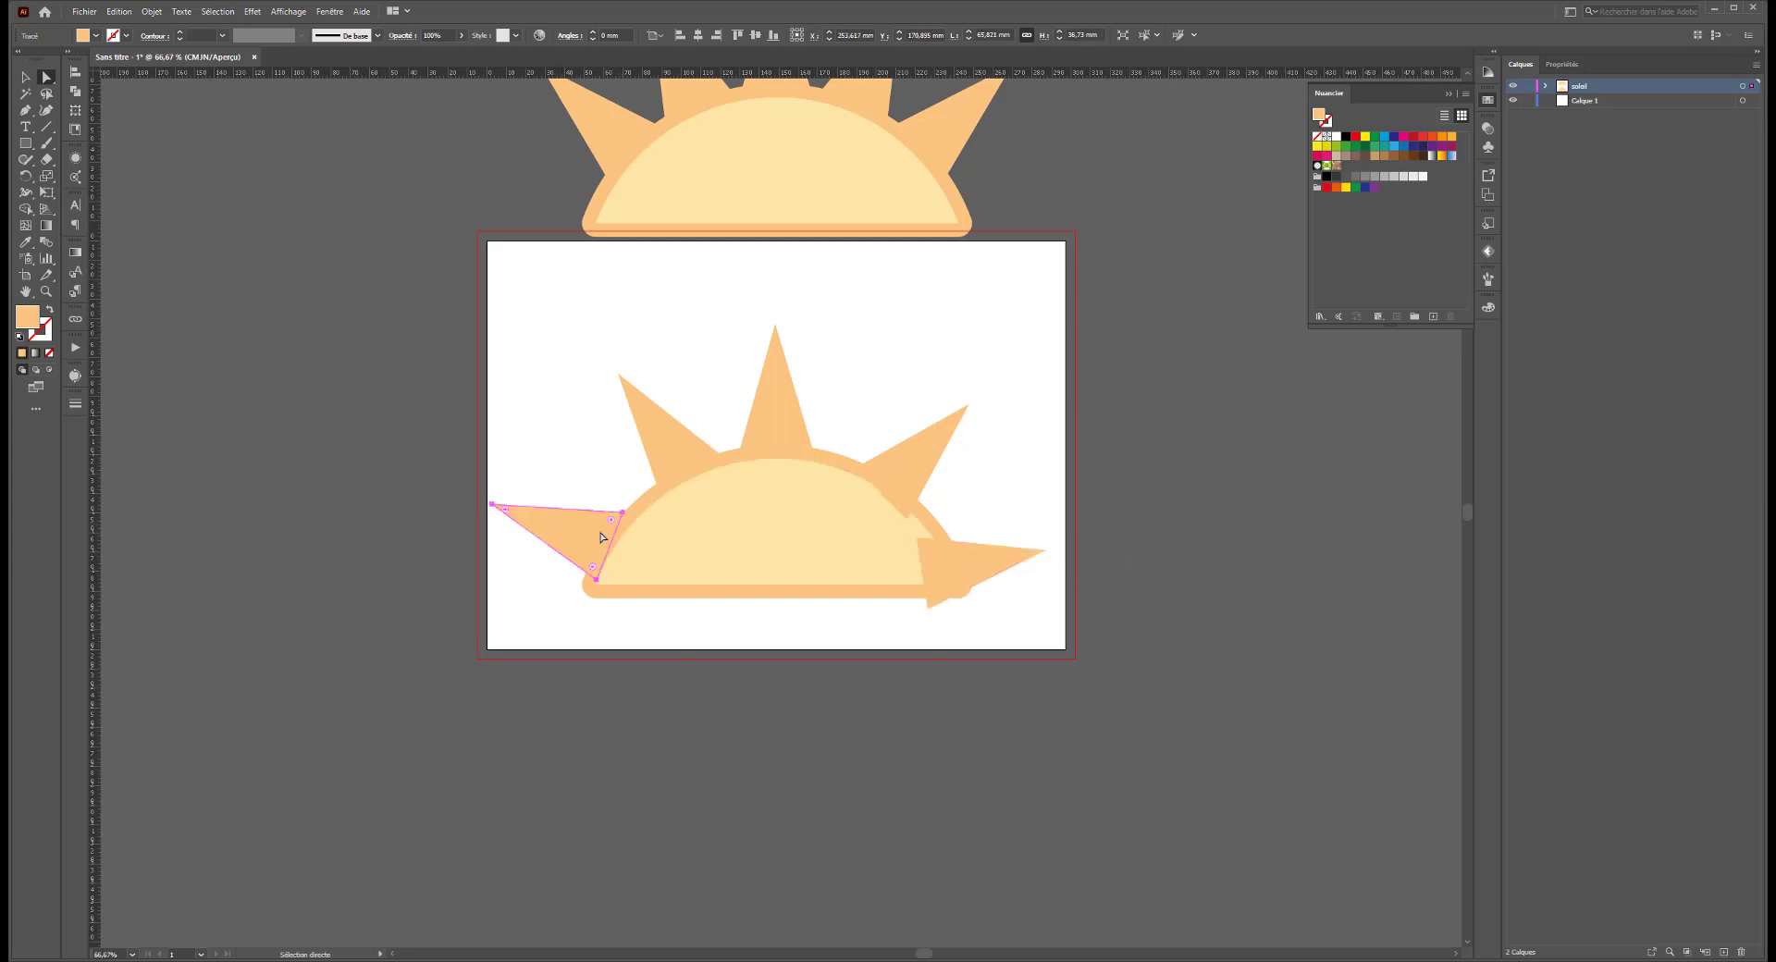
# Place a horizontal guide across the lower sun and shift the right ray up beside the half-disc.
pyautogui.click(25, 94)
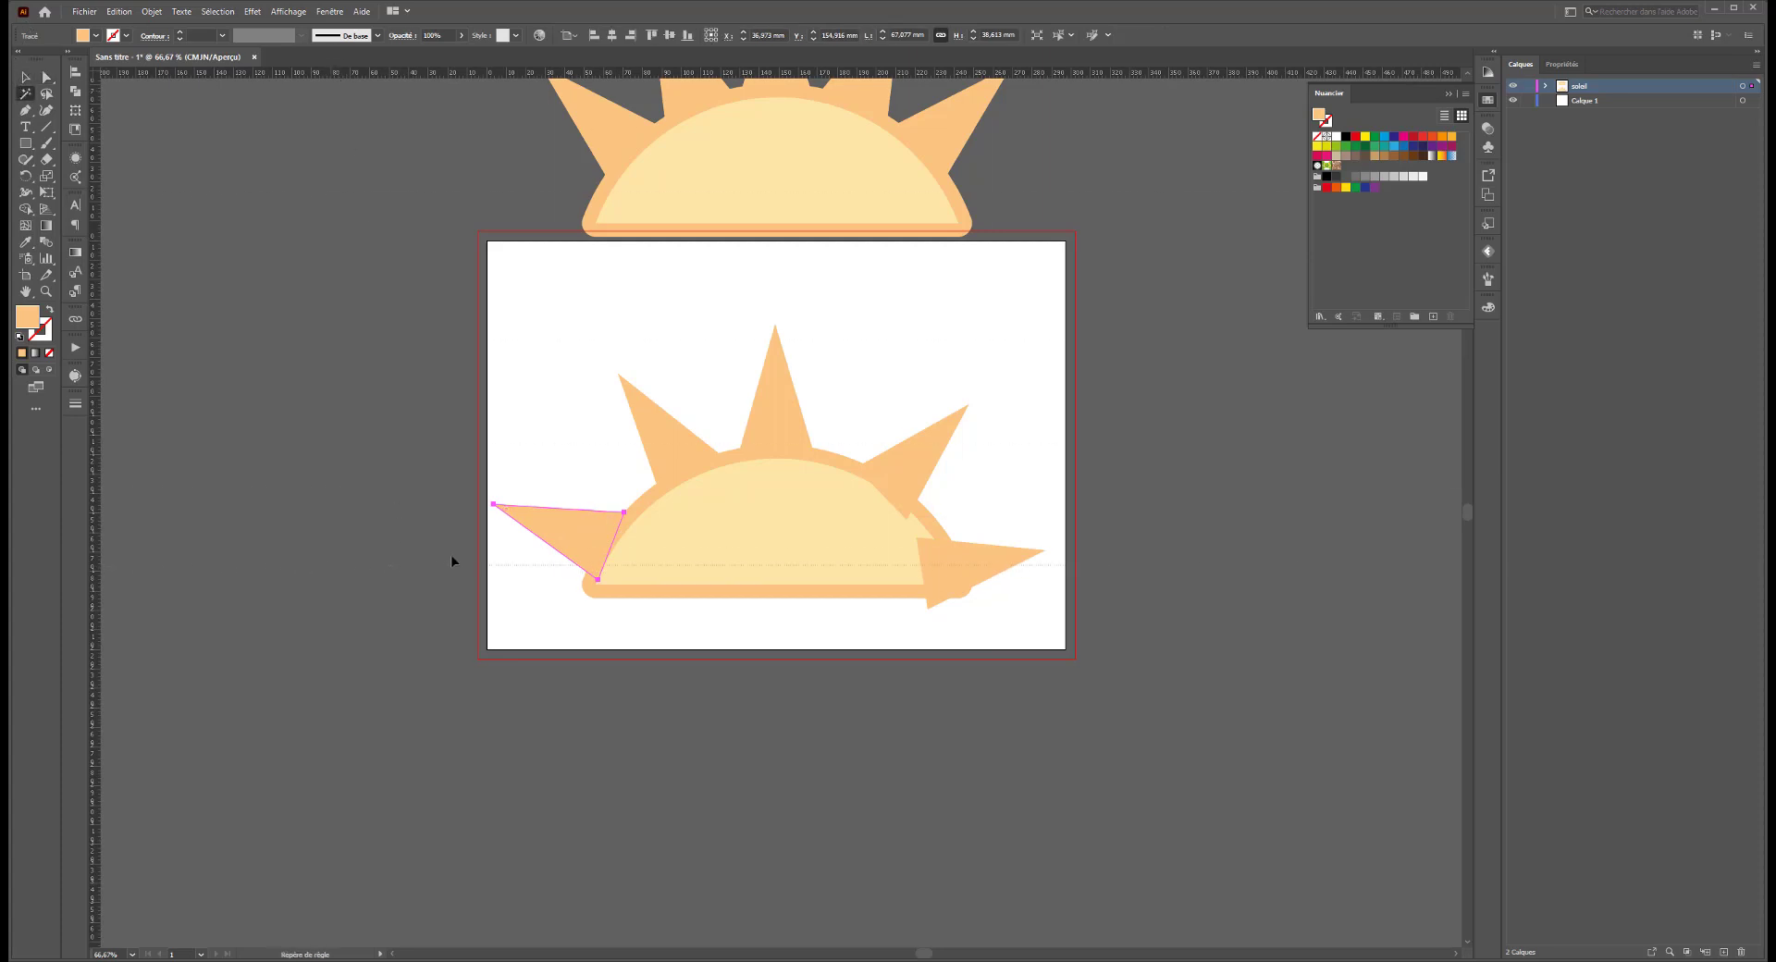
pyautogui.moveTo(472, 512); pyautogui.dragTo(473, 510)
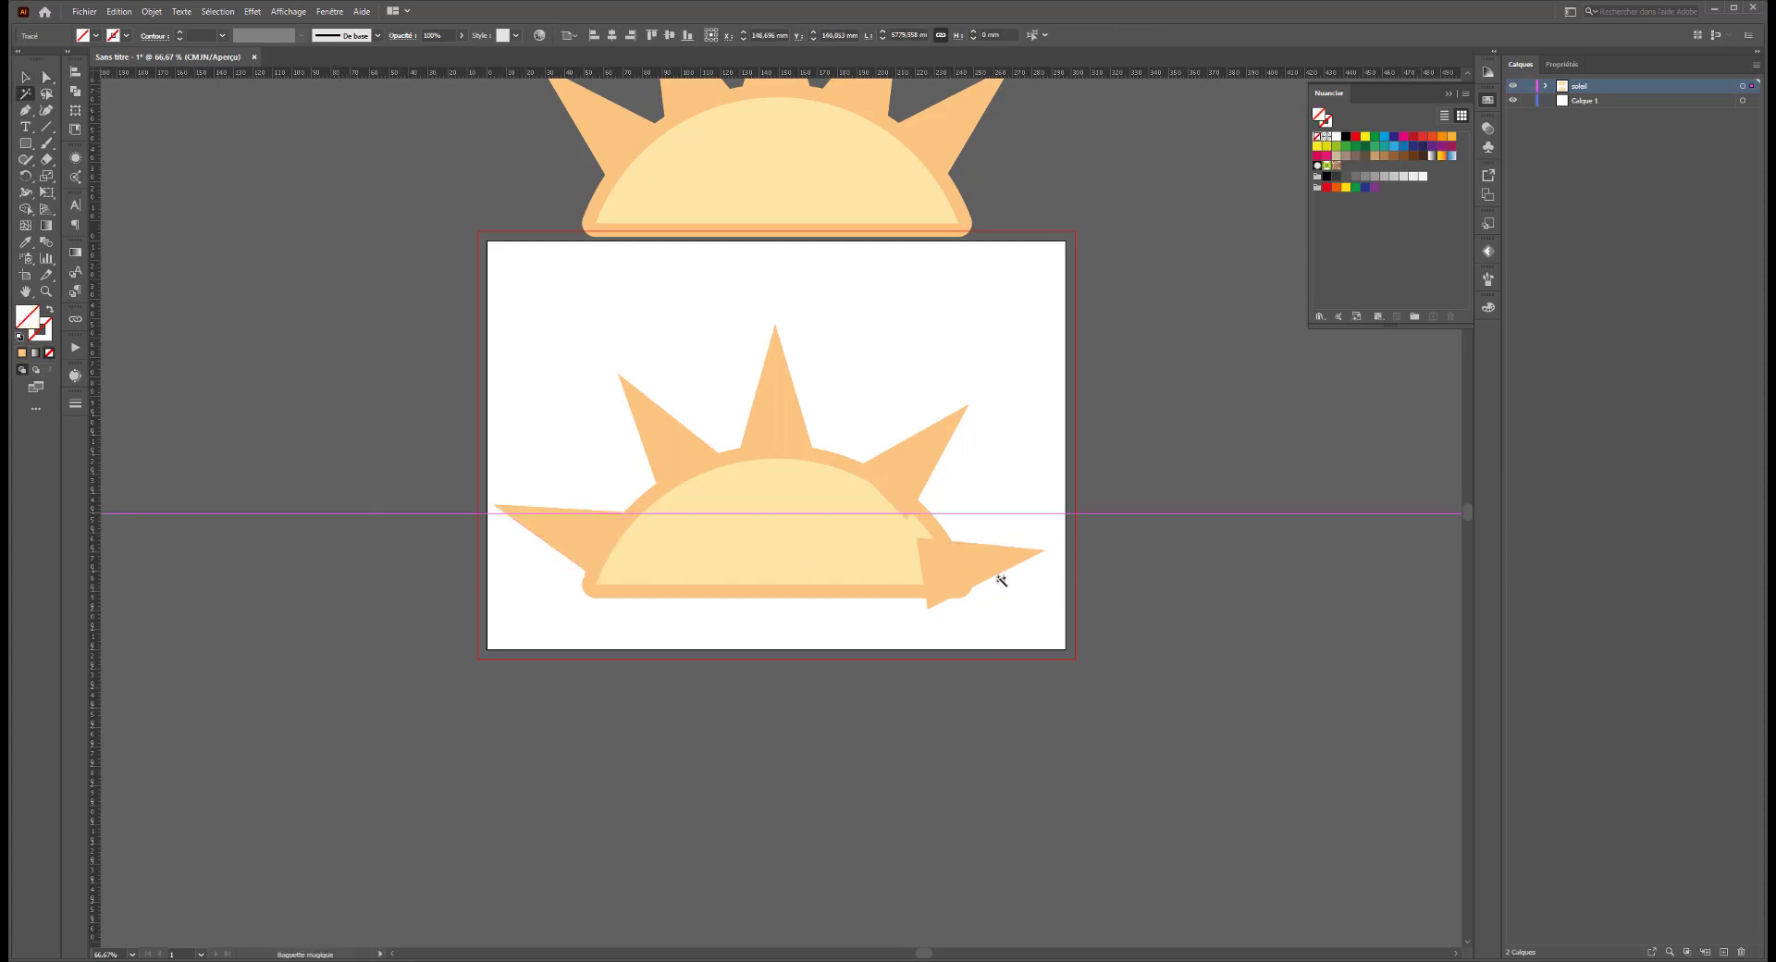
pyautogui.press('v')
pyautogui.moveTo(957, 576); pyautogui.dragTo(970, 551)
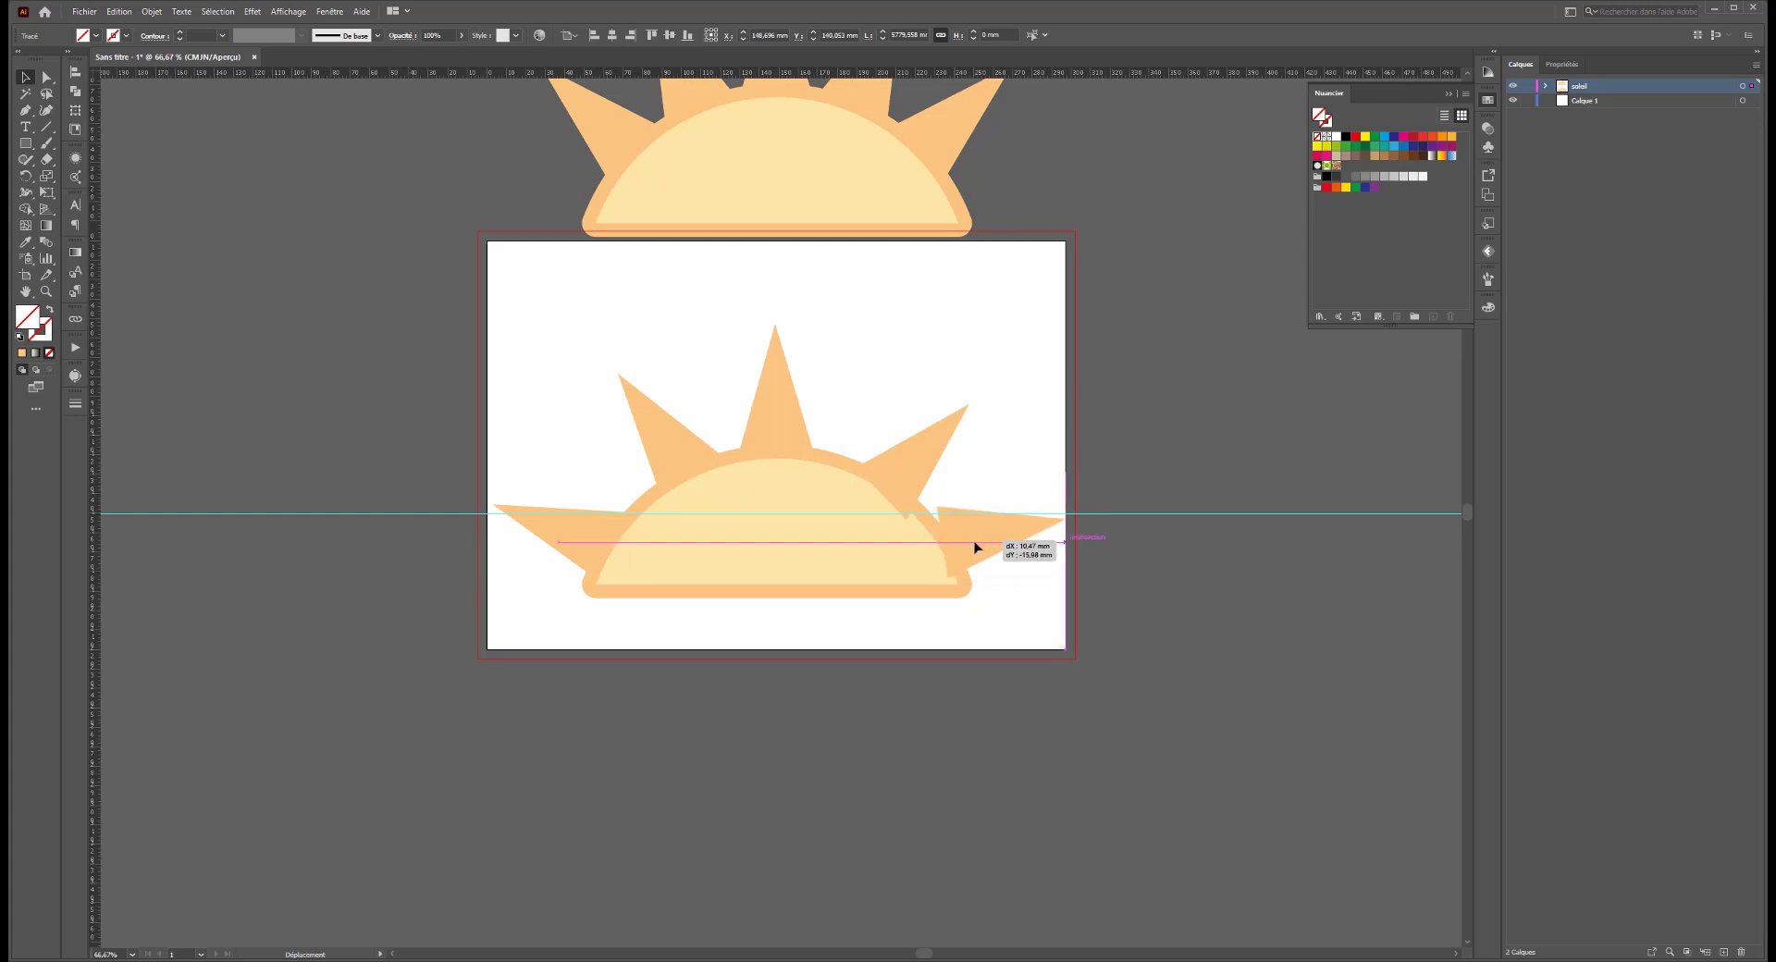
pyautogui.moveTo(970, 551); pyautogui.dragTo(971, 555)
# Select the top ray together with the half-disc, undoing the stray ray move.
pyautogui.click(888, 491)
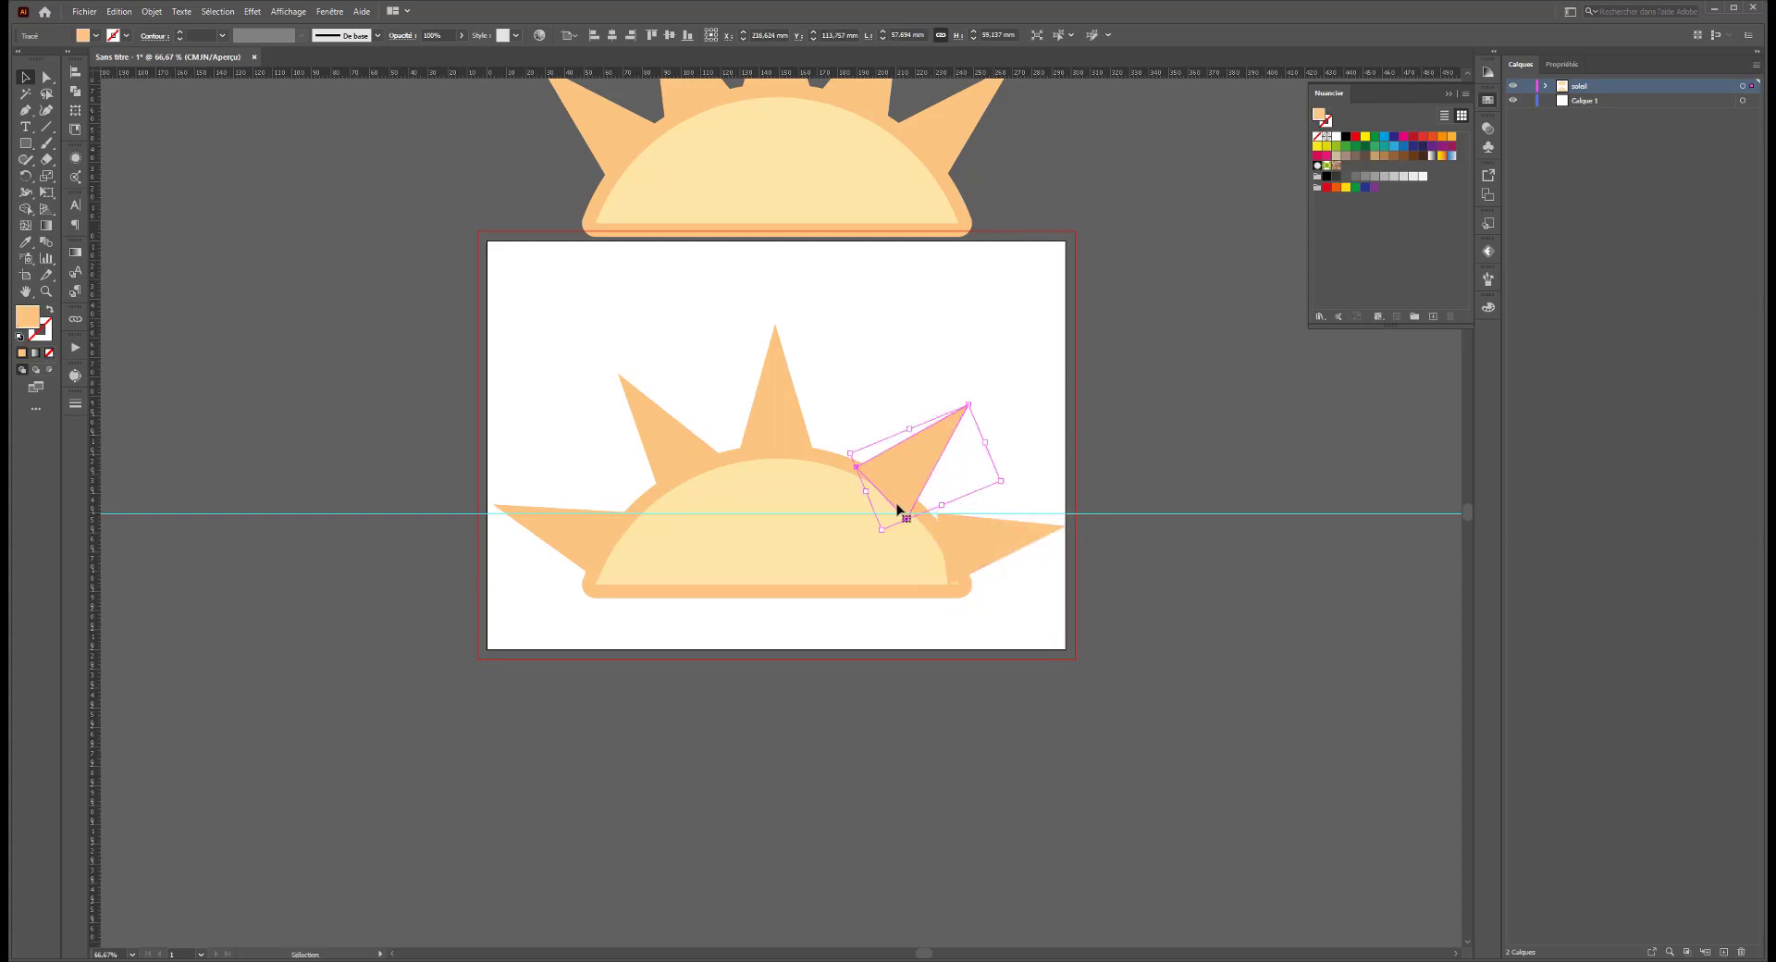
pyautogui.hotkey('ctrl', 'z')
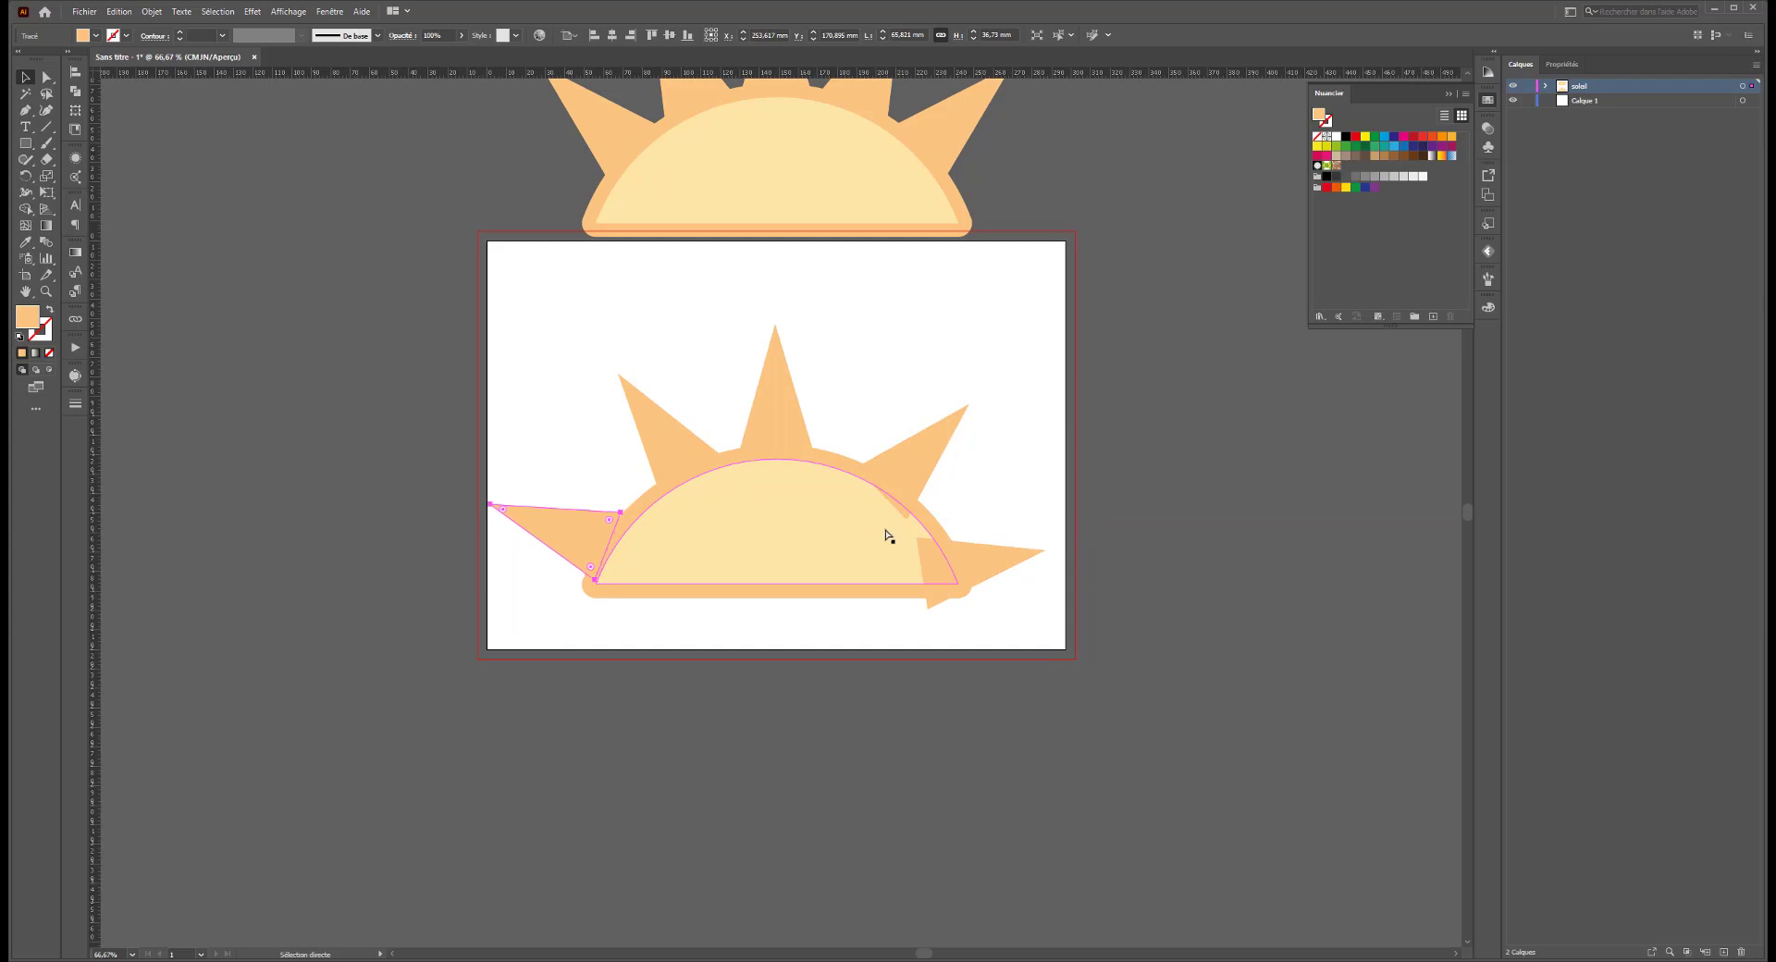
pyautogui.keyDown('shift'); pyautogui.click(814, 442); pyautogui.keyUp('shift')
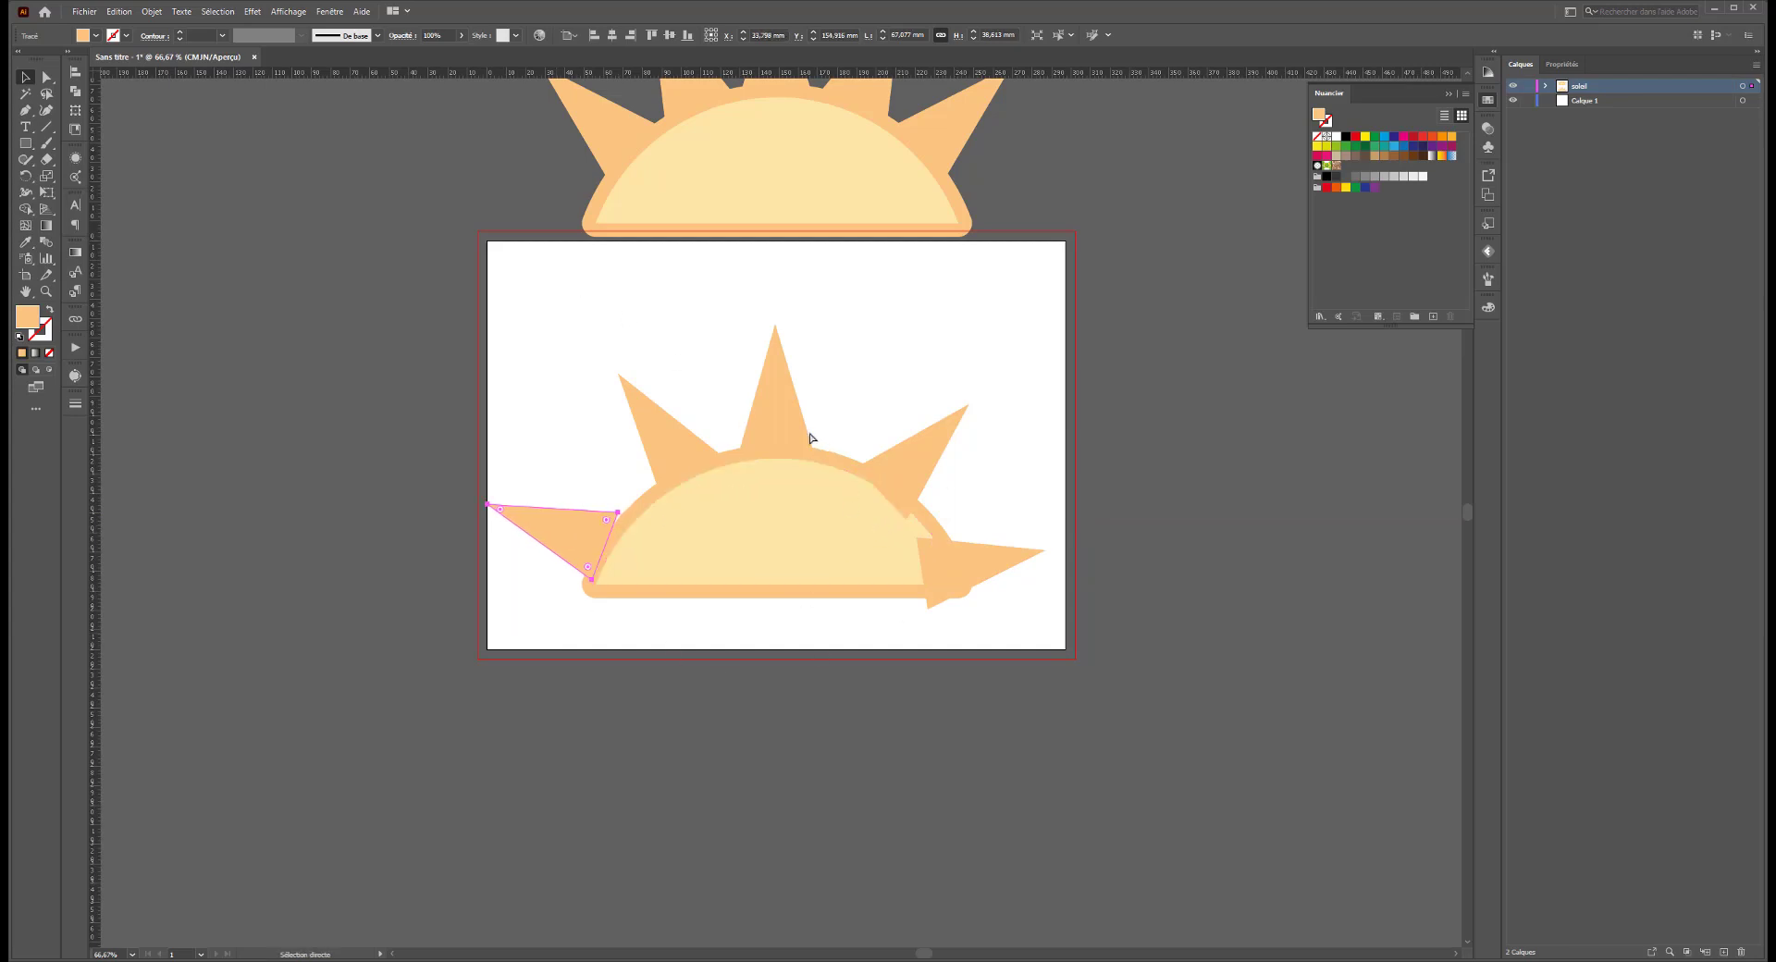
pyautogui.keyDown('shift'); pyautogui.click(789, 416); pyautogui.keyUp('shift')
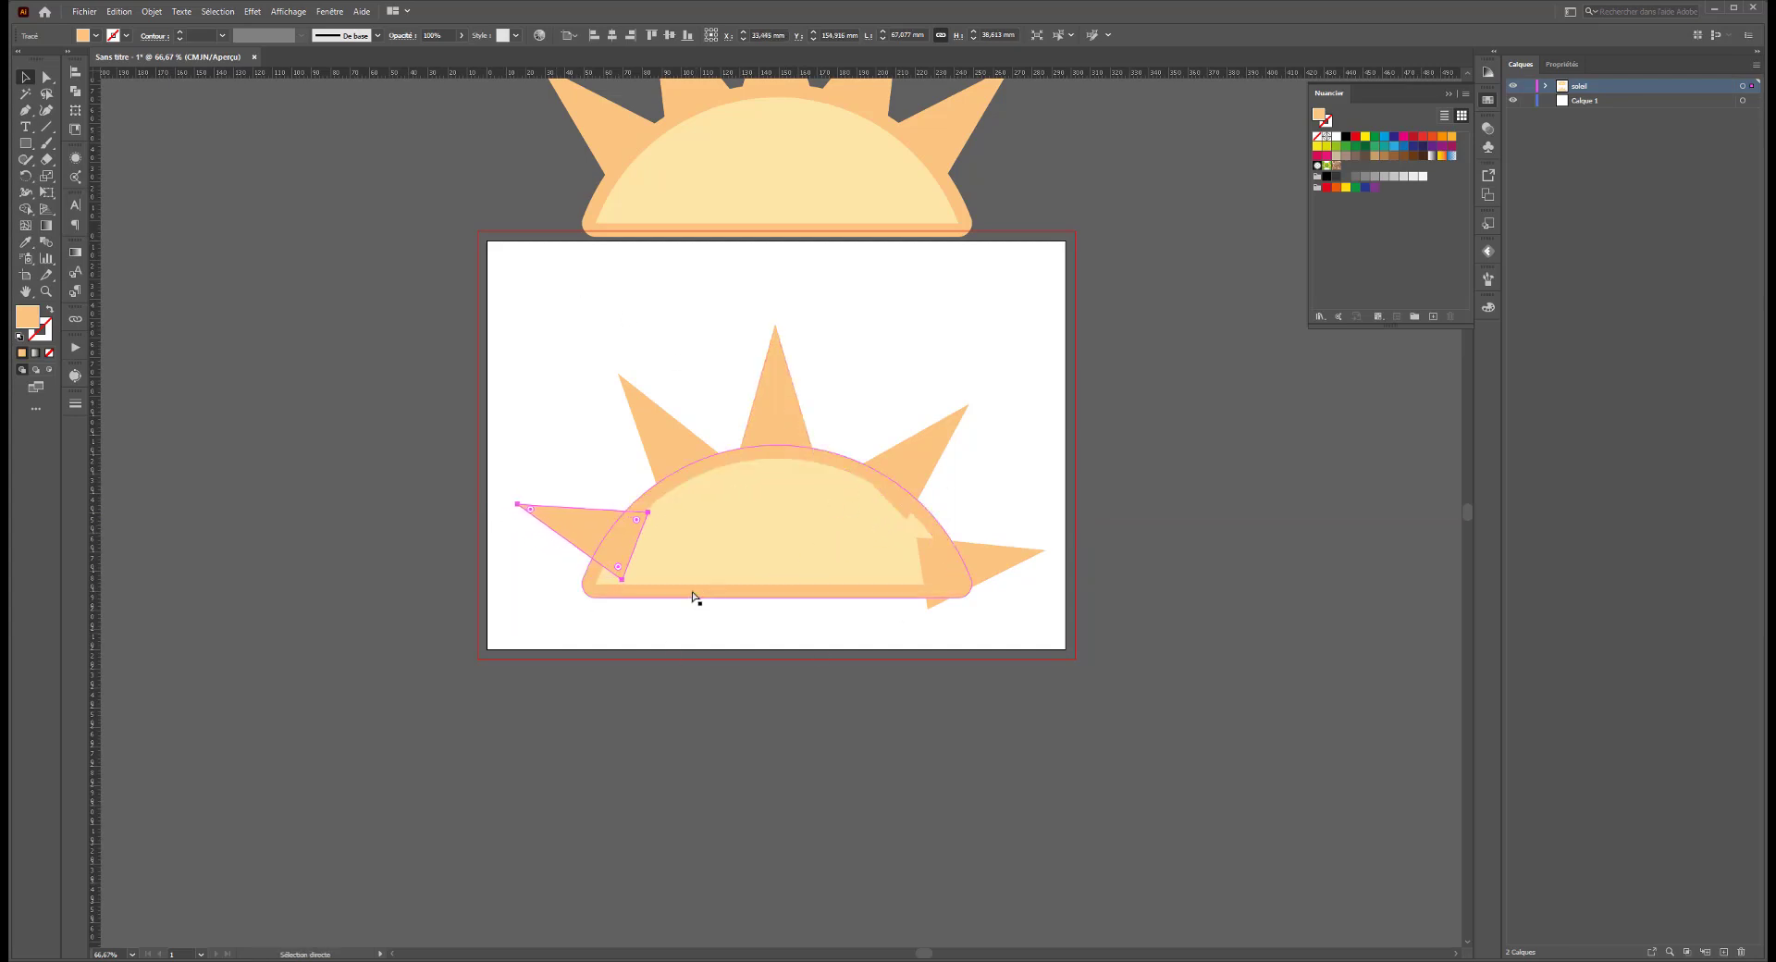
pyautogui.keyDown('shift'); pyautogui.click(696, 597); pyautogui.keyUp('shift')
pyautogui.hotkey('ctrl', 'z')
# Undo four times to bring back the deleted rays.
pyautogui.hotkey('ctrl', 'z')
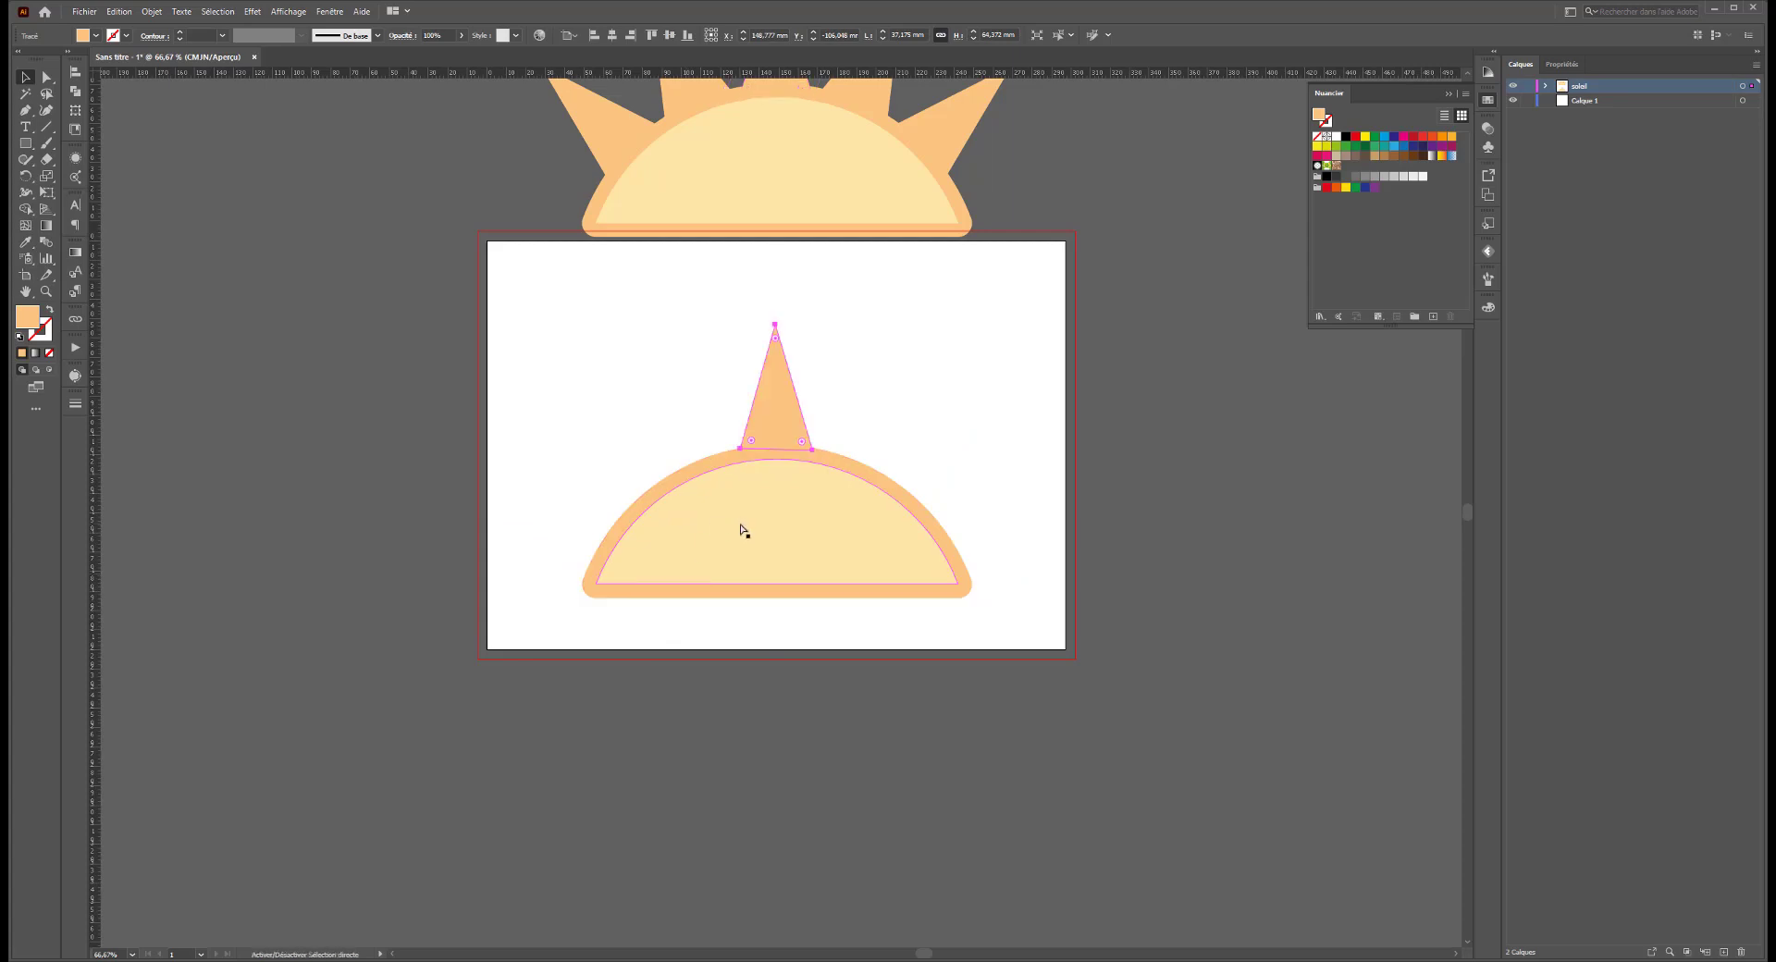
pyautogui.hotkey('ctrl', 'z')
pyautogui.hotkey('ctrl', 'z')
pyautogui.hotkey('ctrl', 'z')
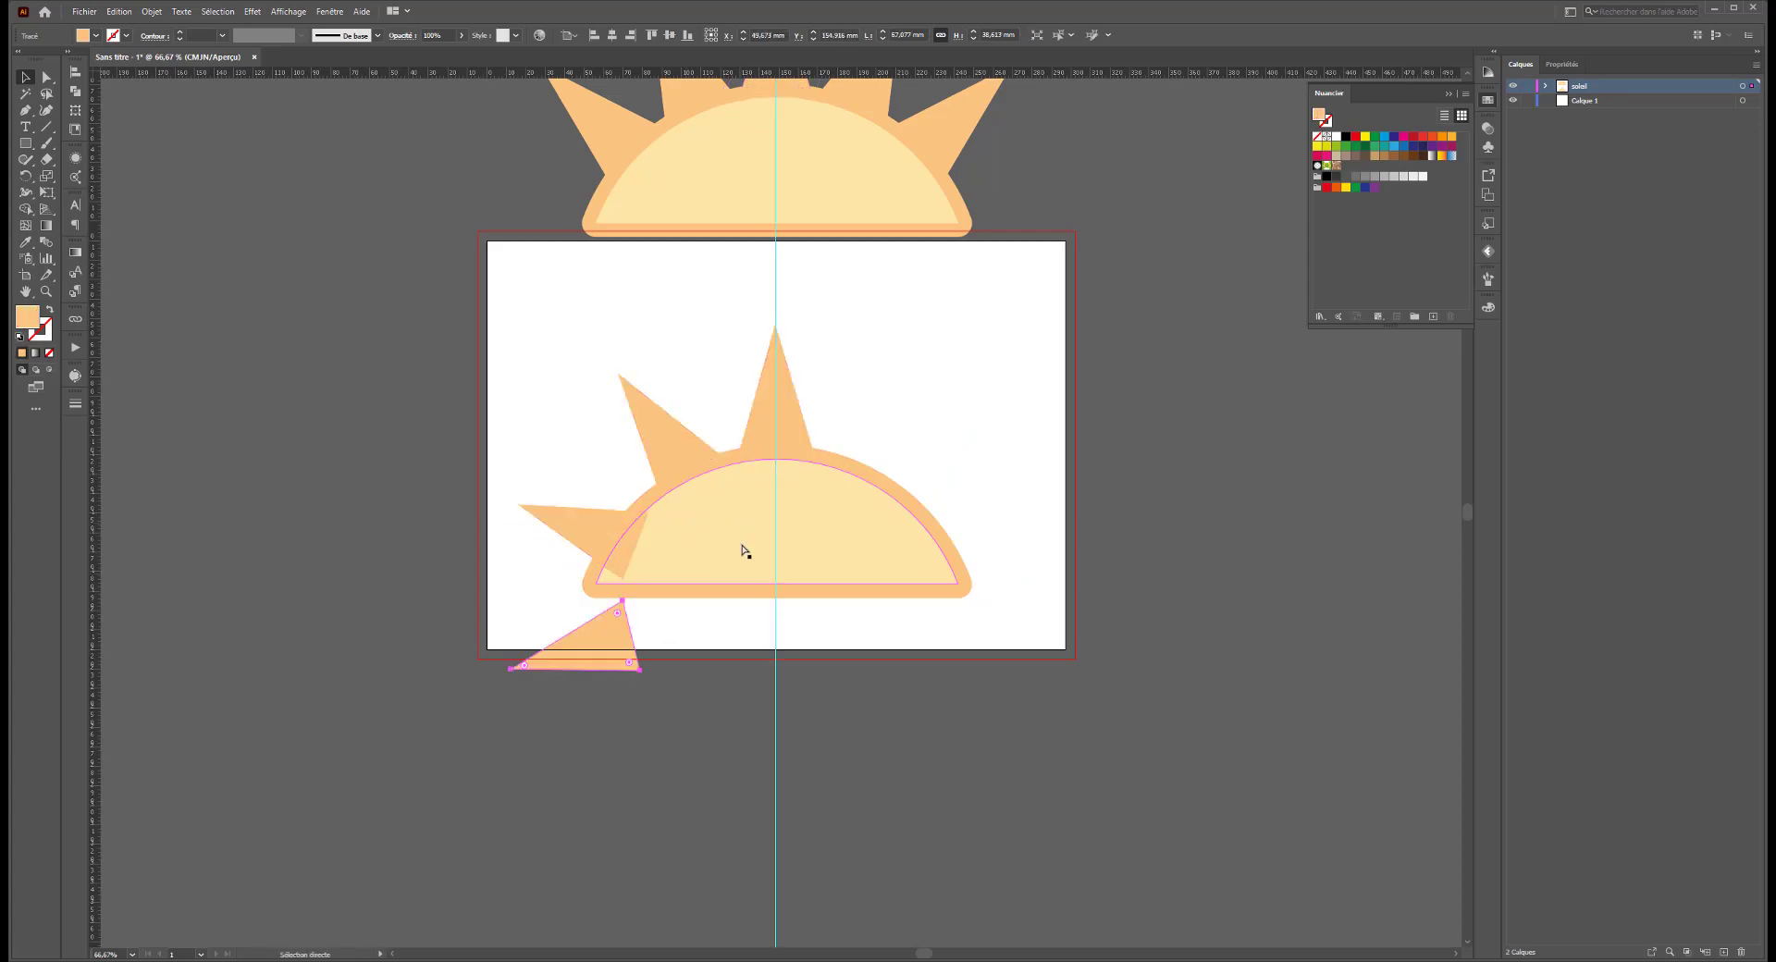
pyautogui.hotkey('ctrl', 'z')
pyautogui.hotkey('ctrl', 'z')
pyautogui.hotkey('ctrl', 'z')
pyautogui.hotkey('ctrl', 'z')
pyautogui.hotkey('ctrl', 'z')
pyautogui.hotkey('ctrl', 'z')
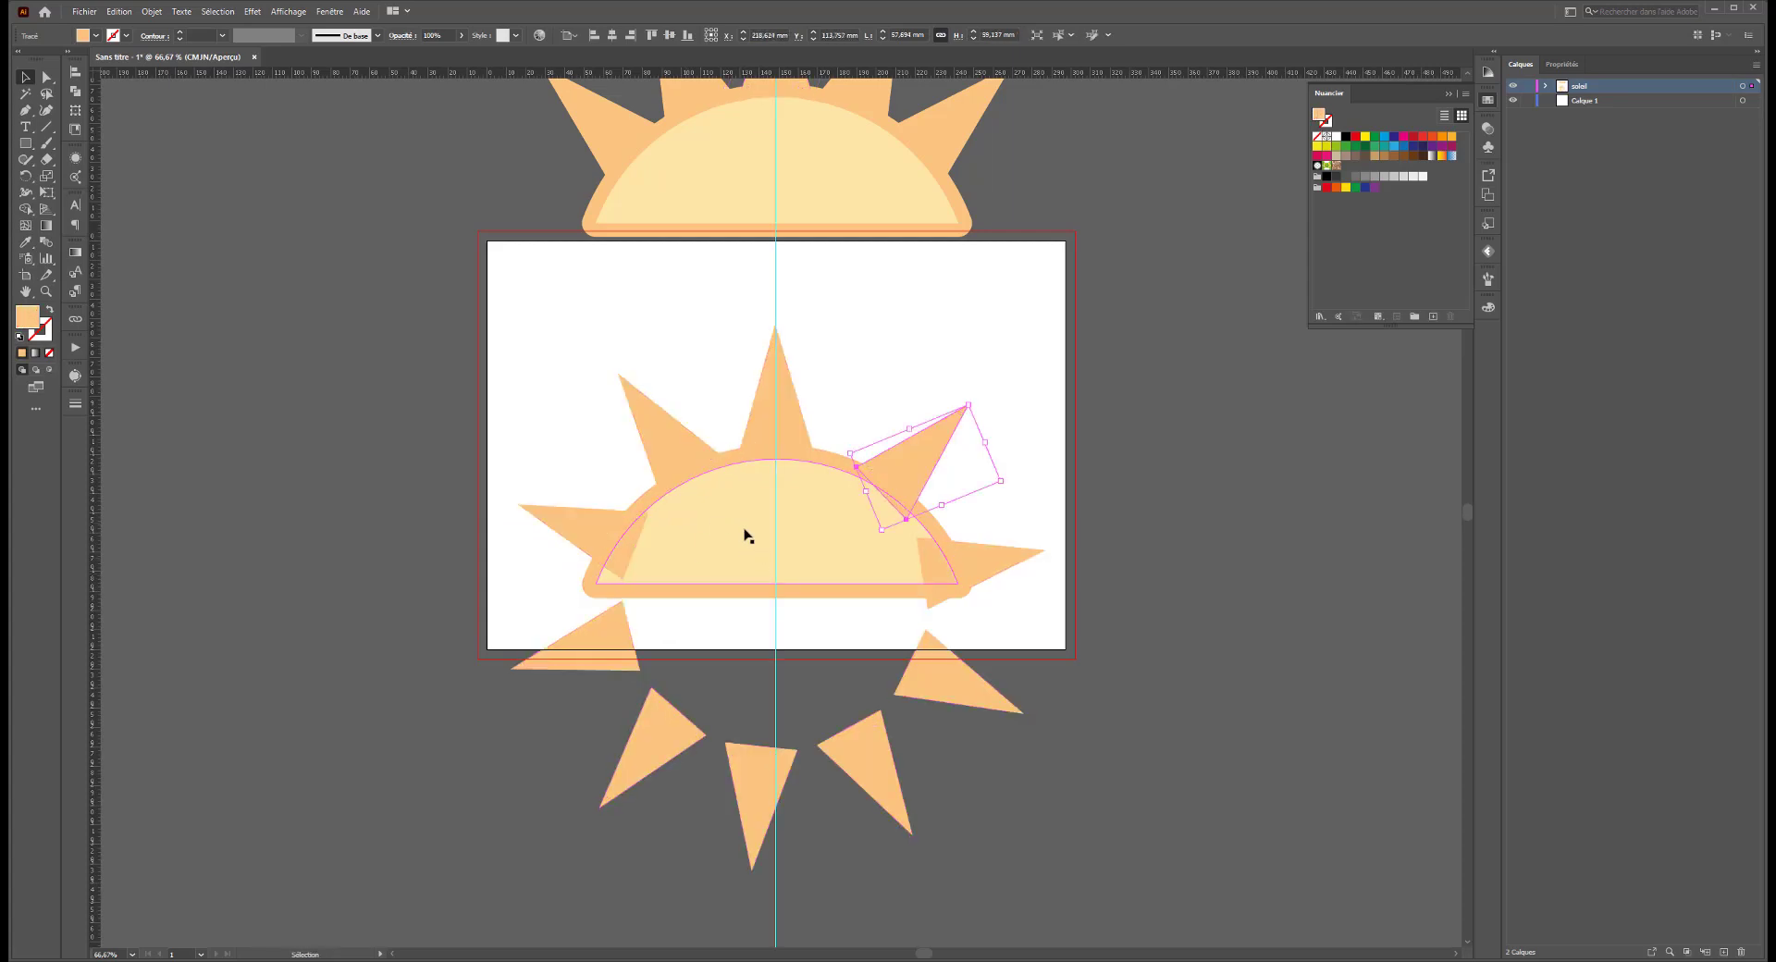
pyautogui.hotkey('ctrl', 'z')
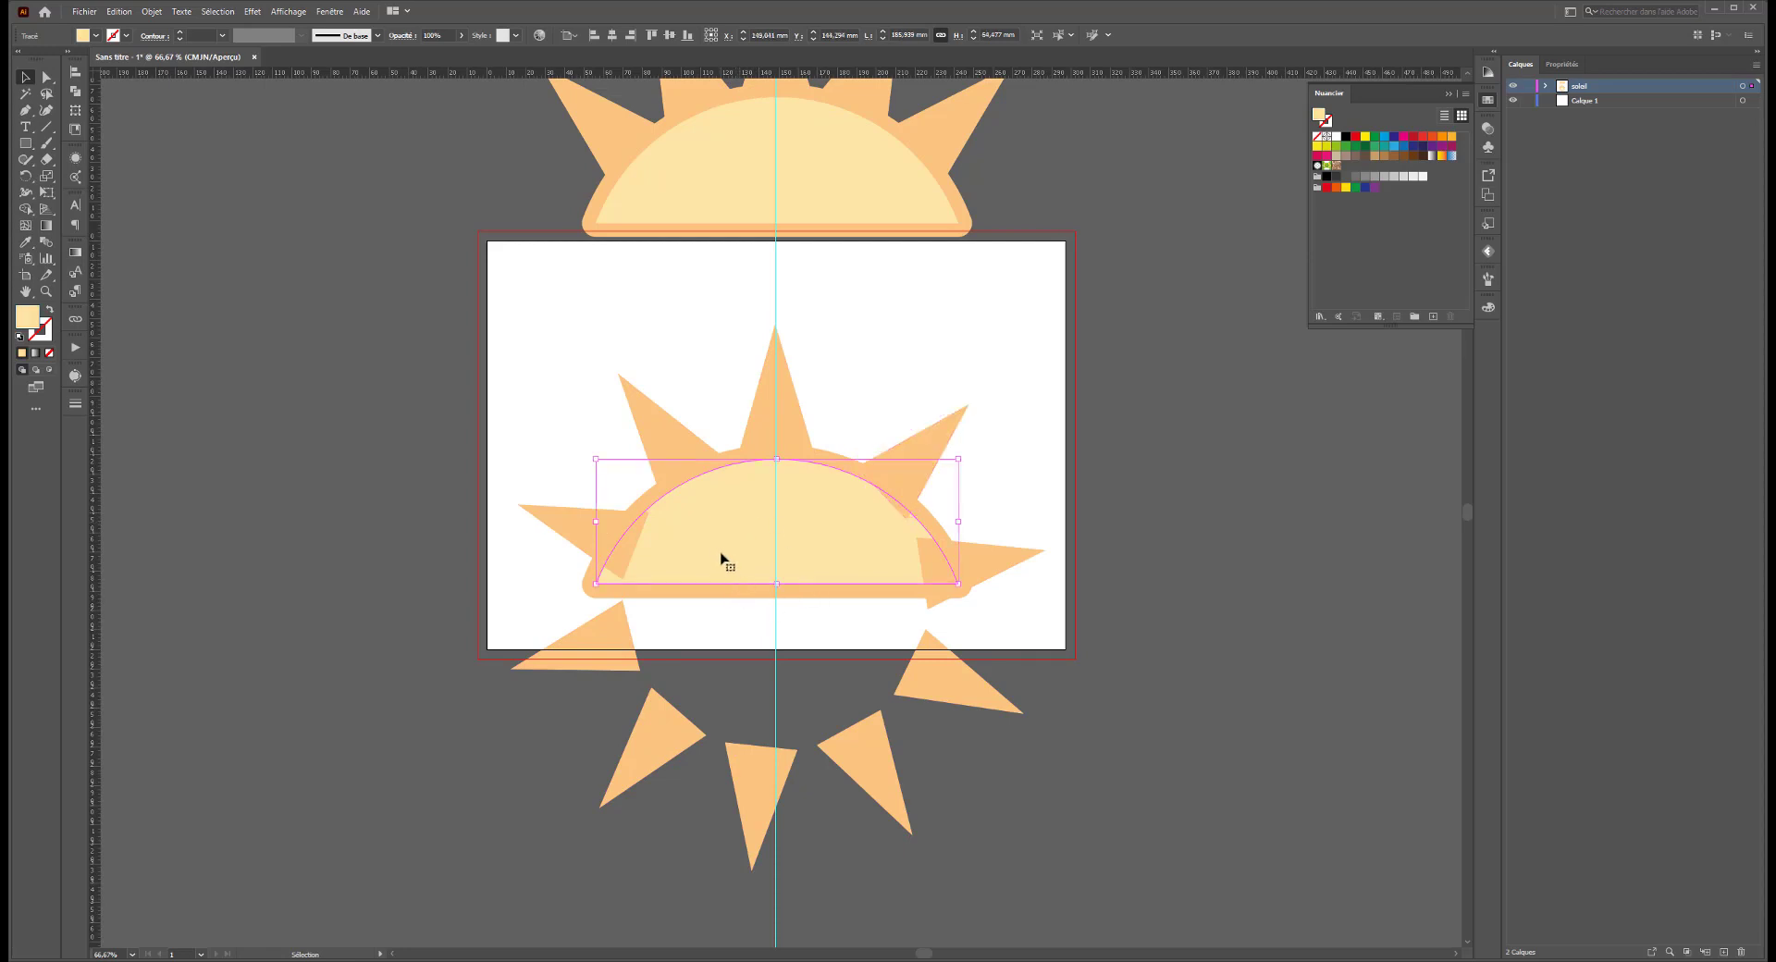
pyautogui.hotkey('ctrl', 'z')
# Delete the orange half-disc and marquee-select the whole ring of rays.
pyautogui.click(723, 560)
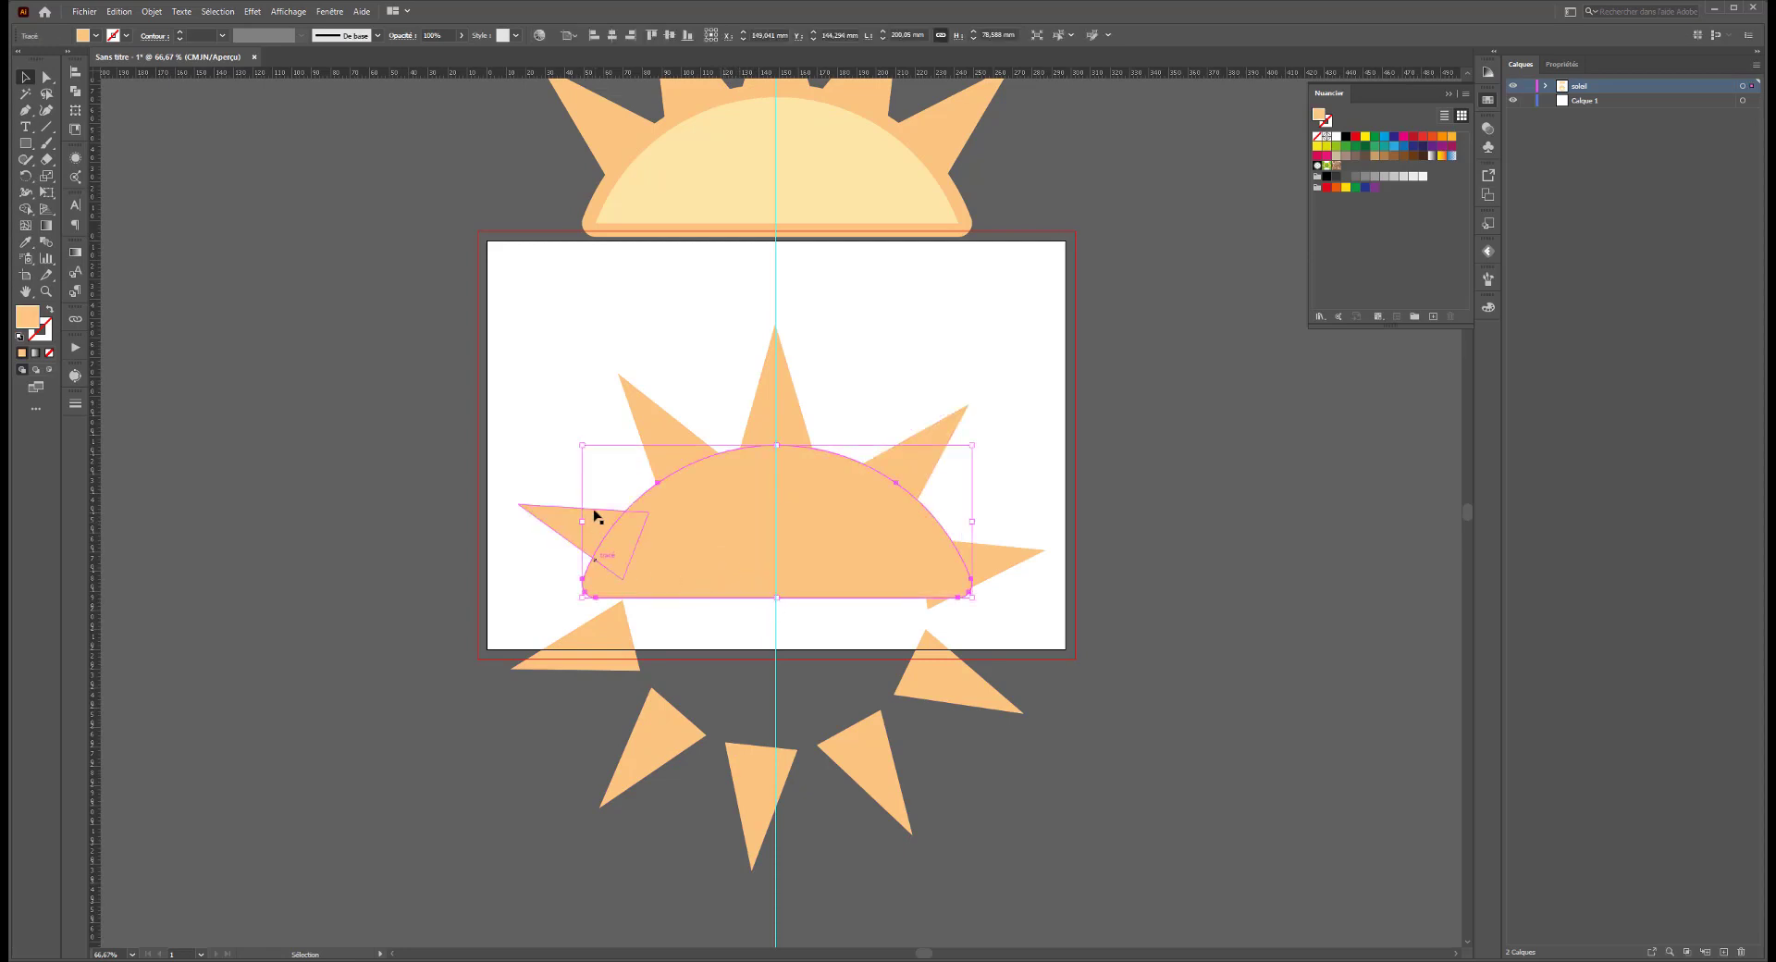
pyautogui.press('Delete')
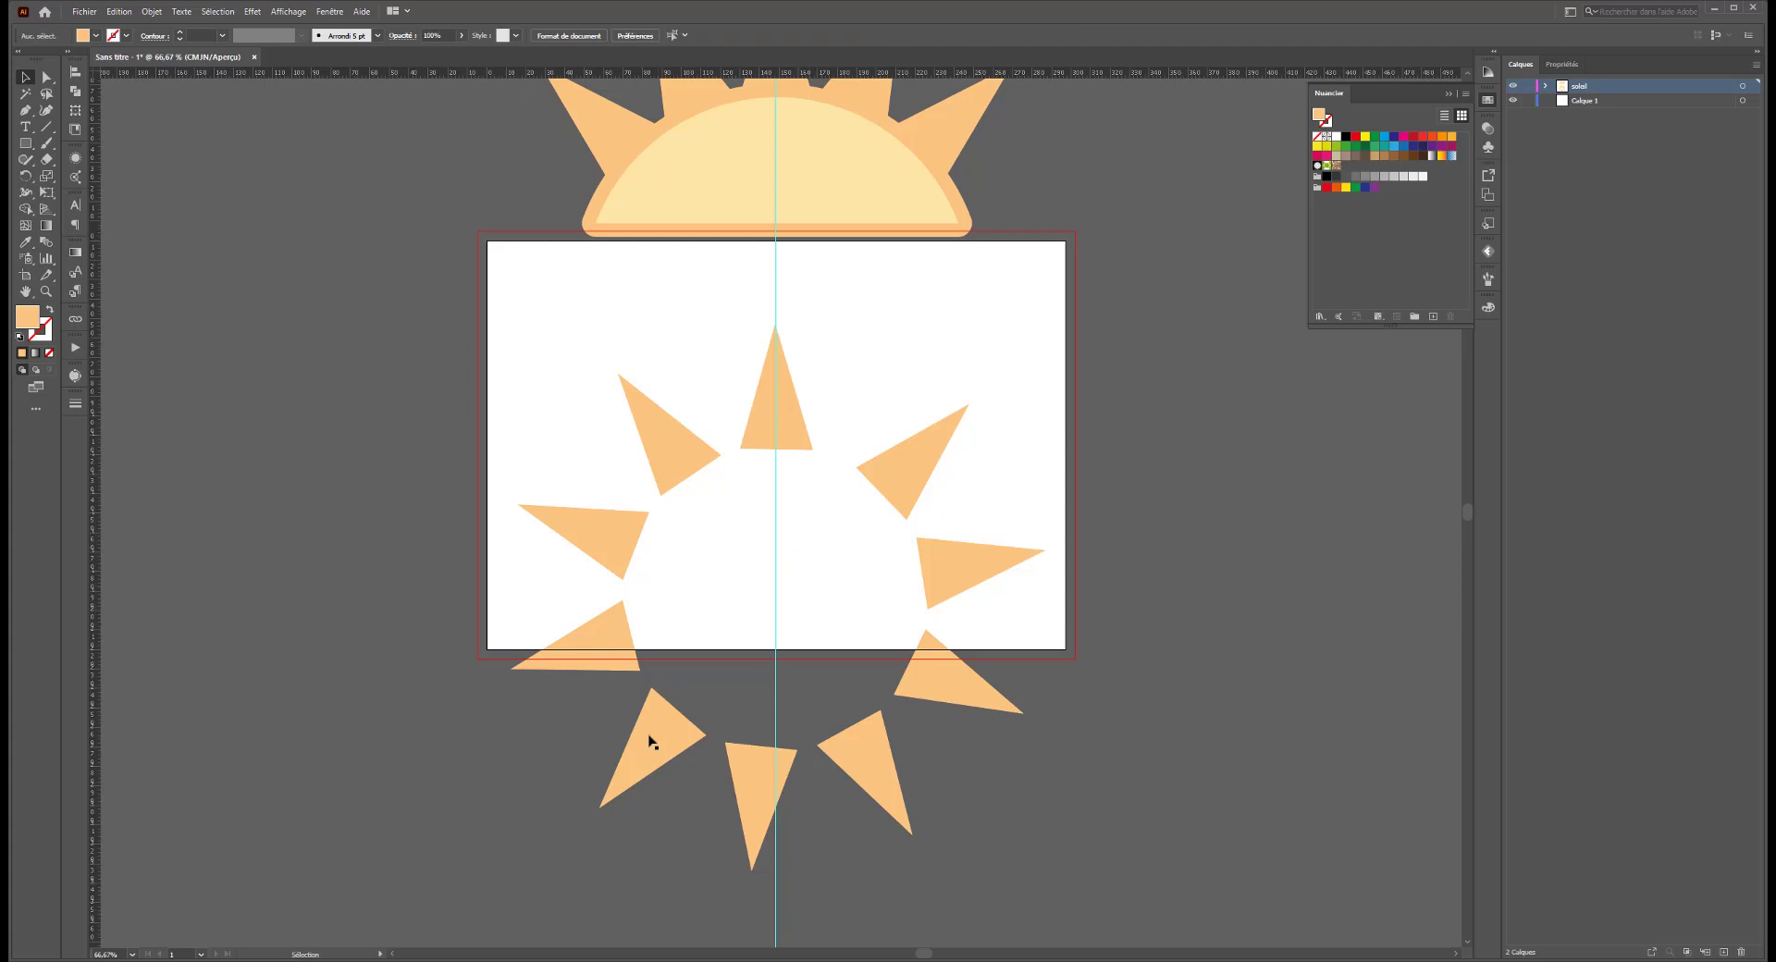
pyautogui.moveTo(937, 504); pyautogui.dragTo(385, 820)
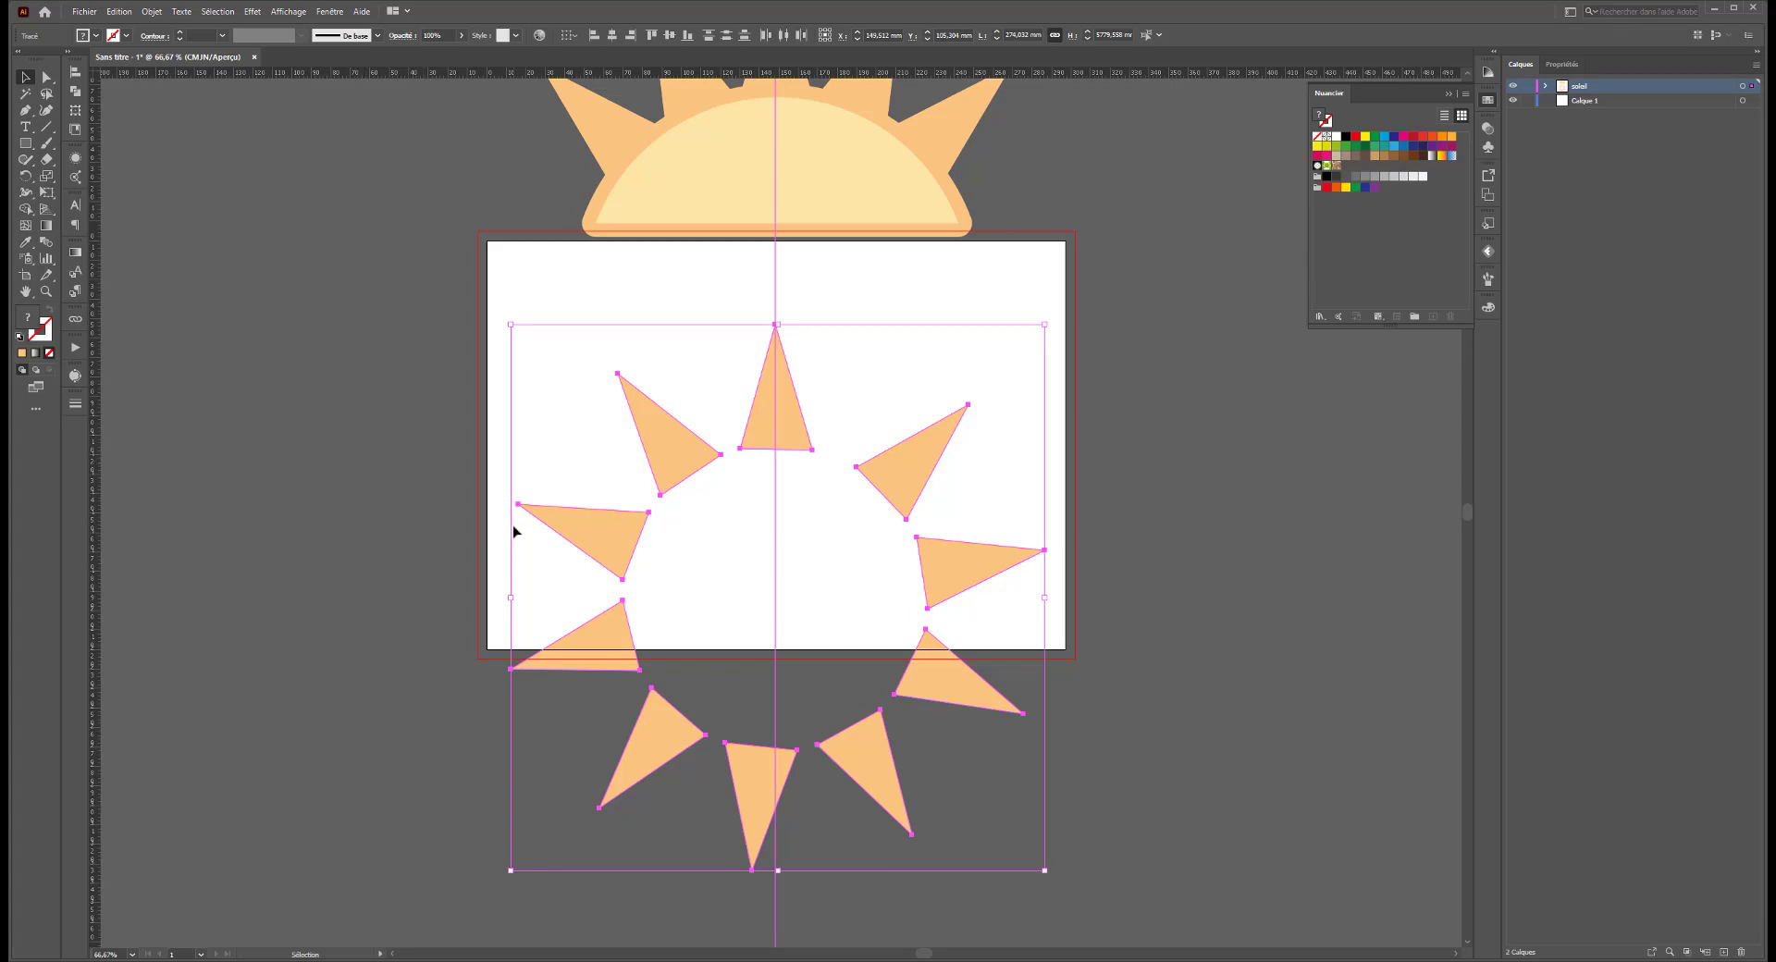
pyautogui.scroll(1, 515, 531)
pyautogui.scroll(1, 515, 531)
pyautogui.scroll(3, 516, 529)
pyautogui.scroll(1, 517, 525)
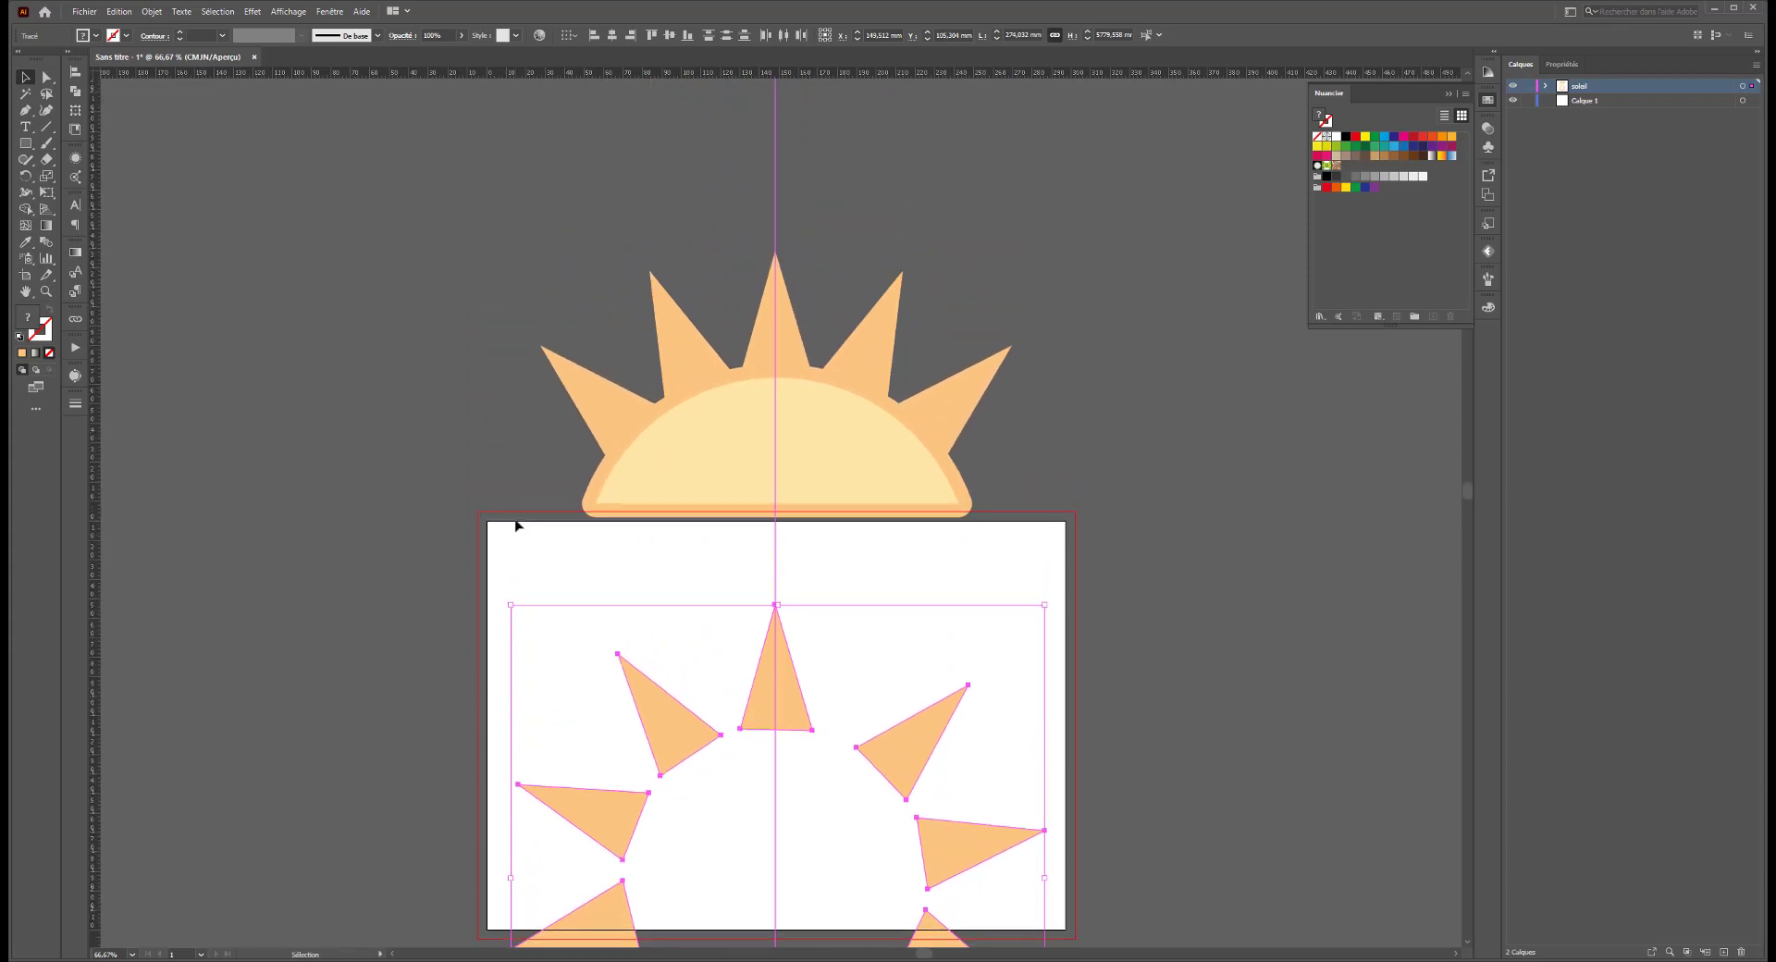
pyautogui.click(559, 330)
pyautogui.click(595, 396)
pyautogui.hscroll(-3, 595, 396)
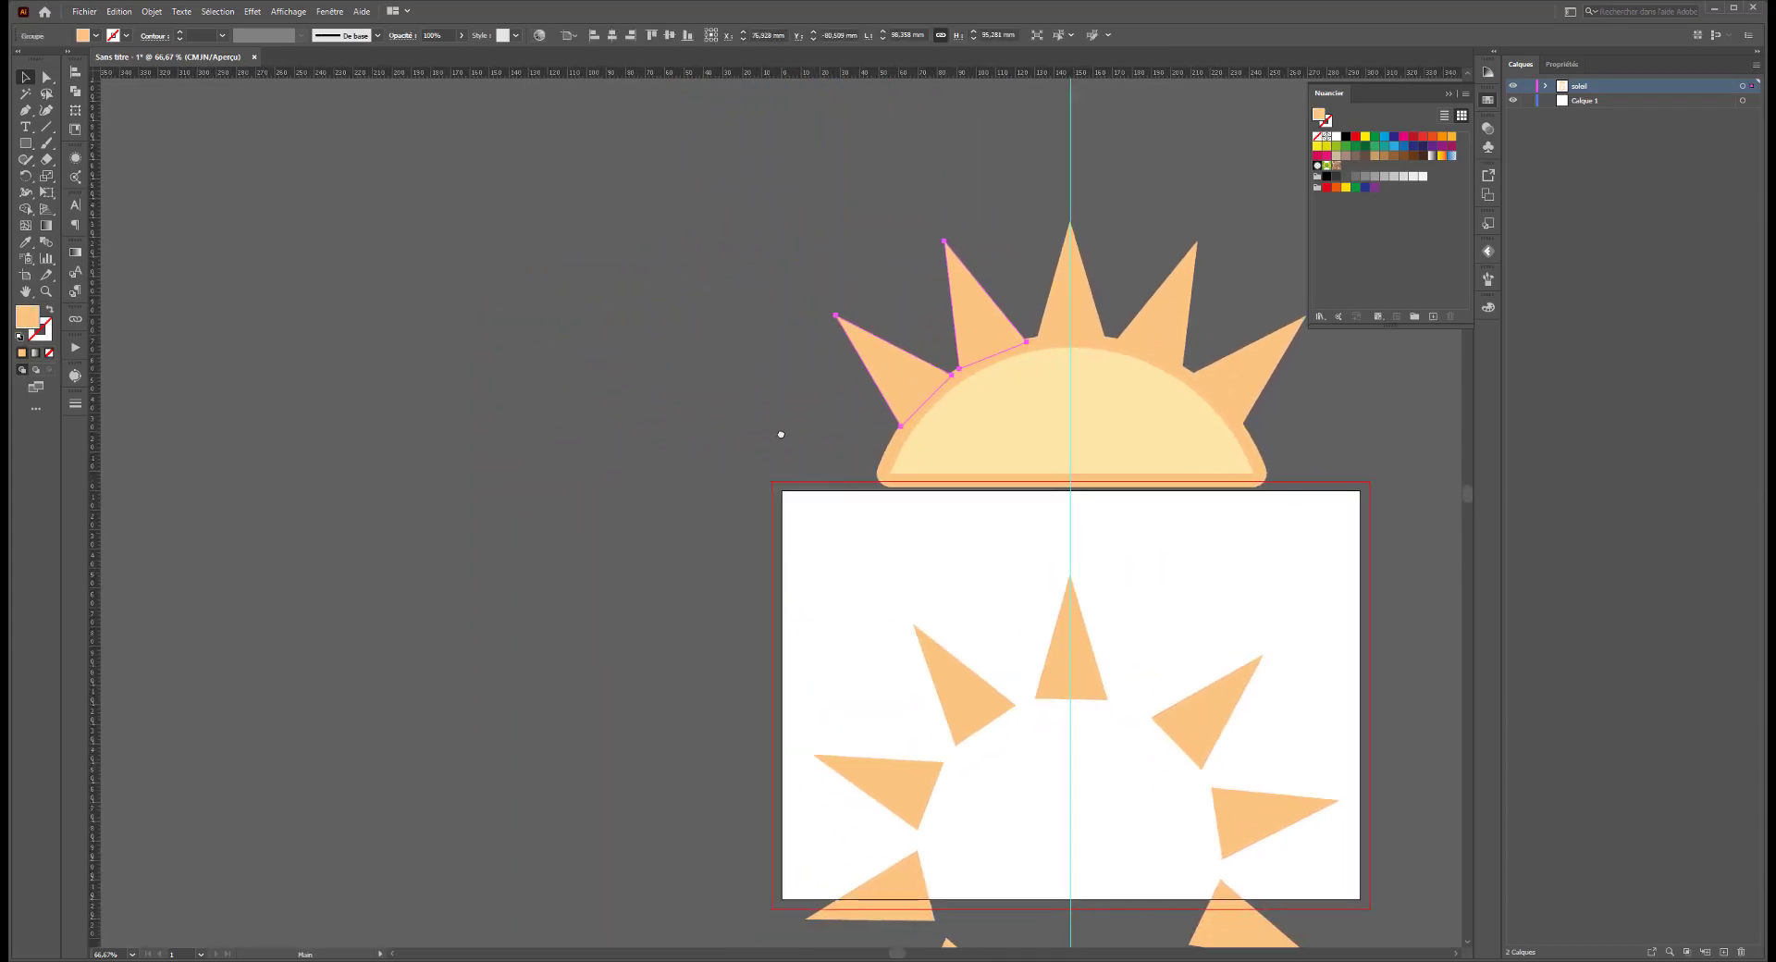
pyautogui.press('m')
pyautogui.moveTo(295, 296); pyautogui.dragTo(541, 541)
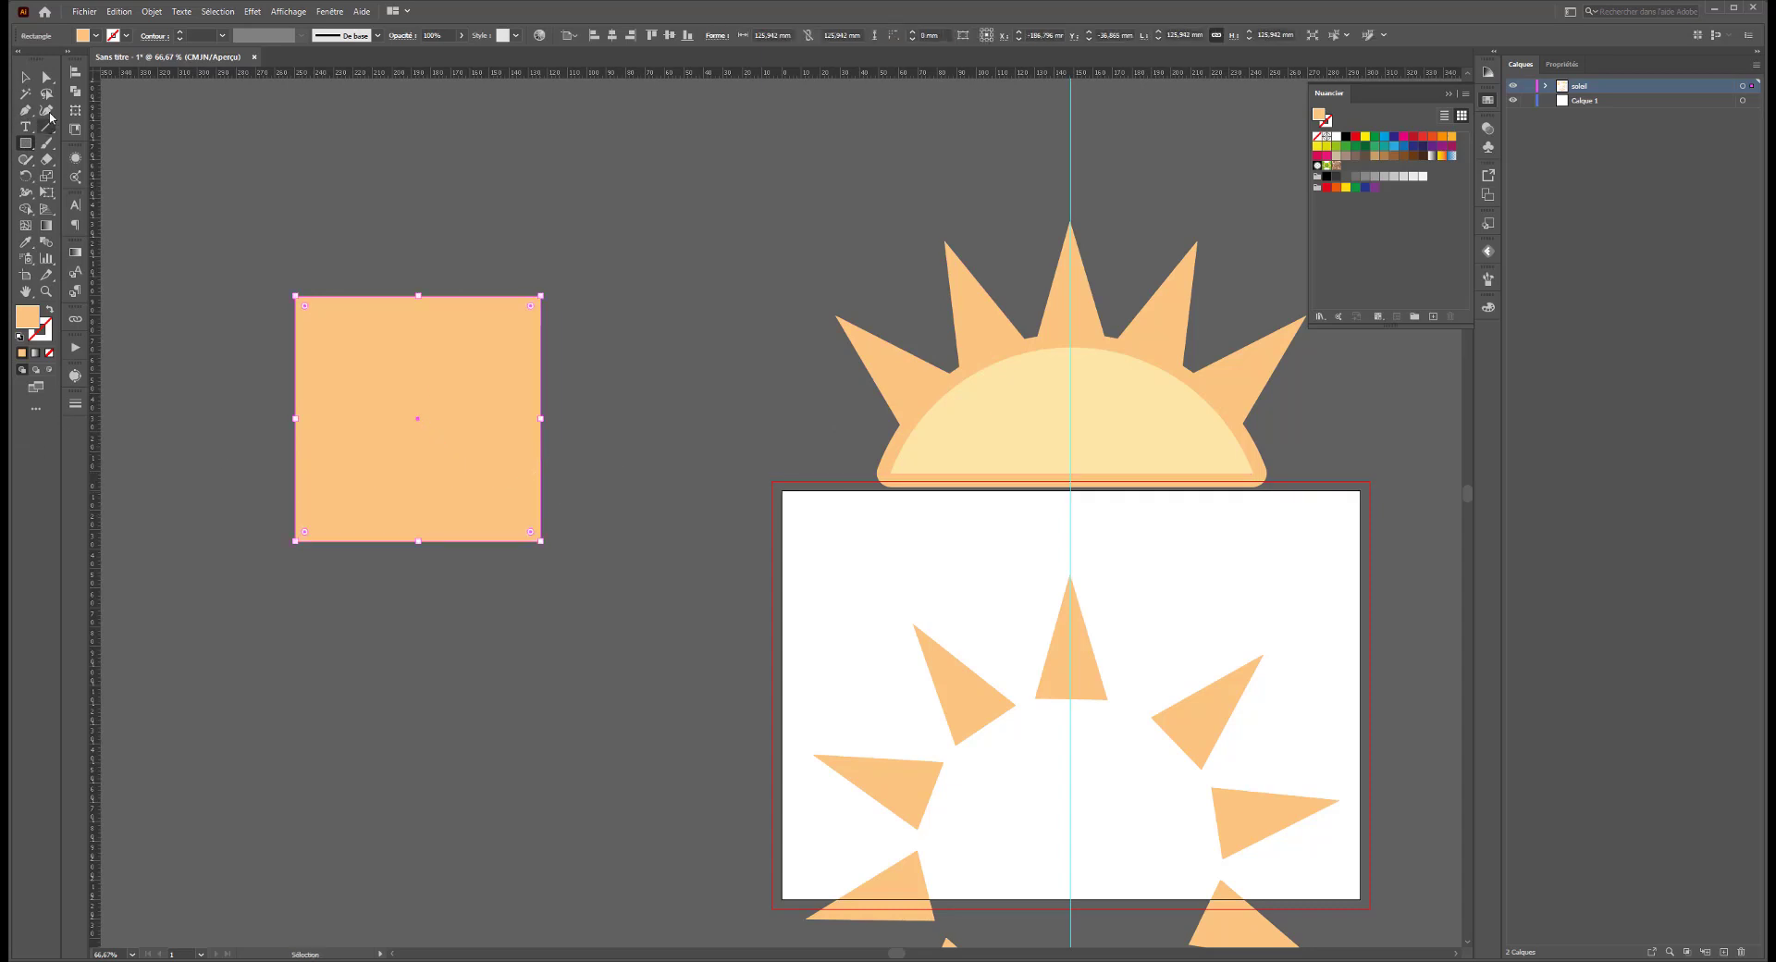
pyautogui.click(26, 77)
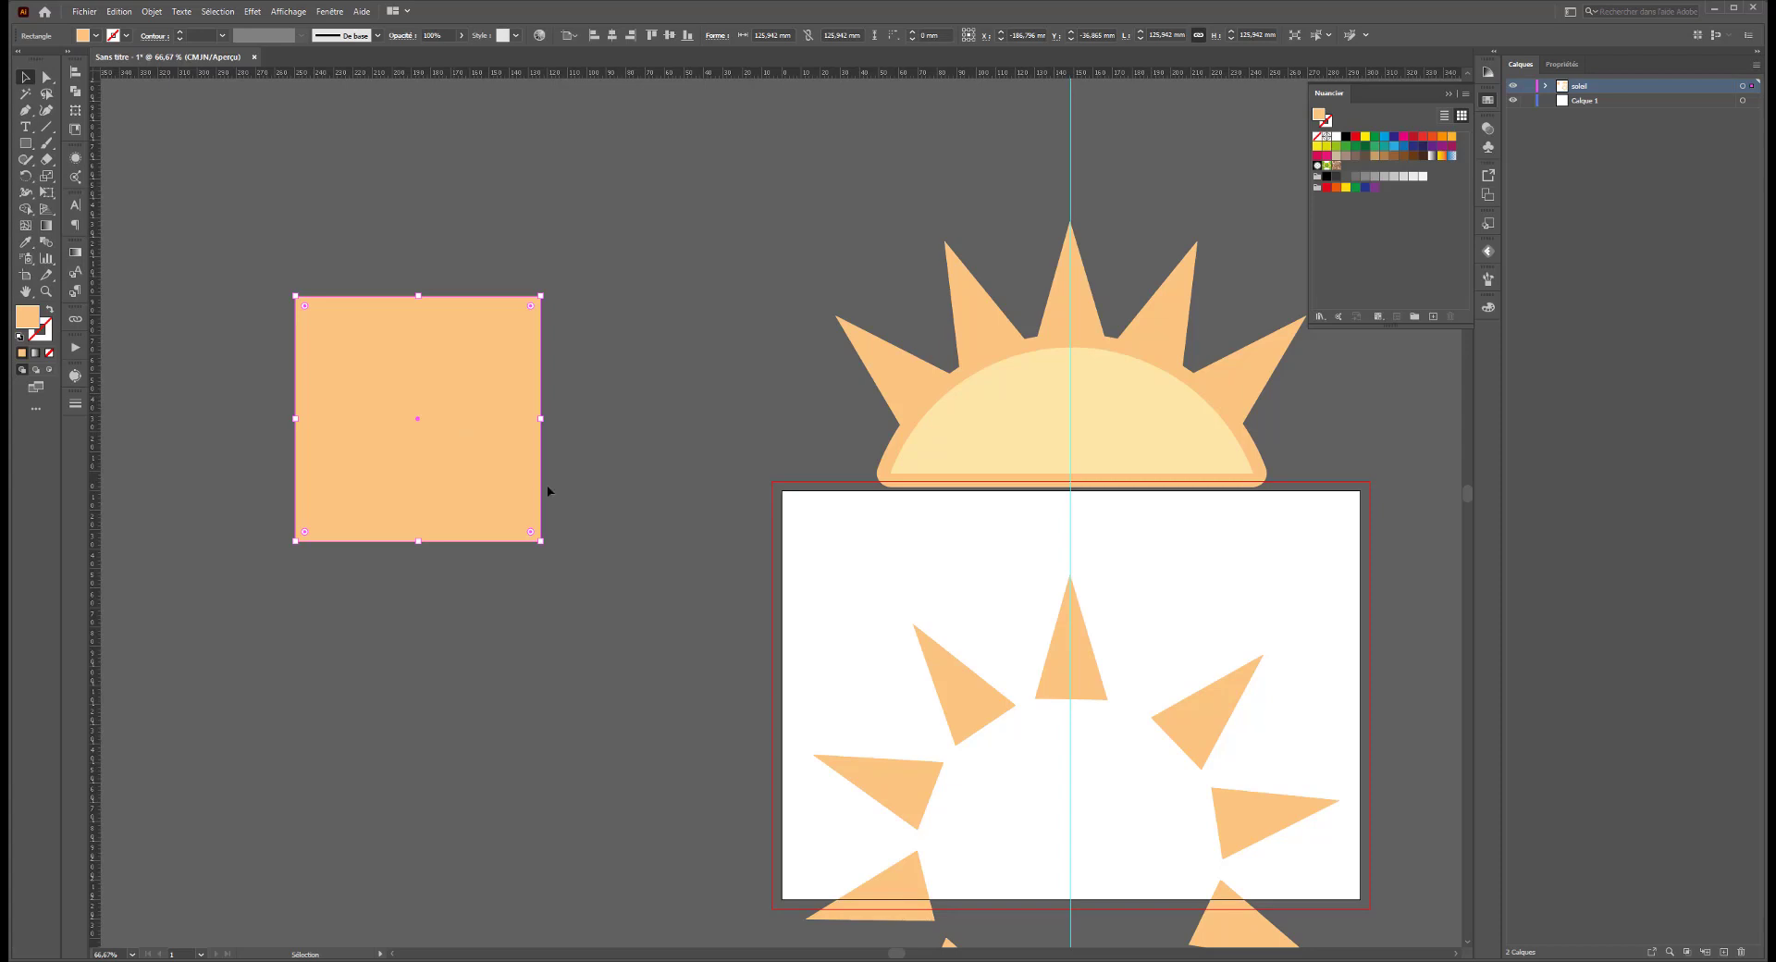
pyautogui.moveTo(537, 543)
pyautogui.mouseDown()
pyautogui.moveTo(452, 507)
pyautogui.moveTo(451, 712)
pyautogui.mouseUp()
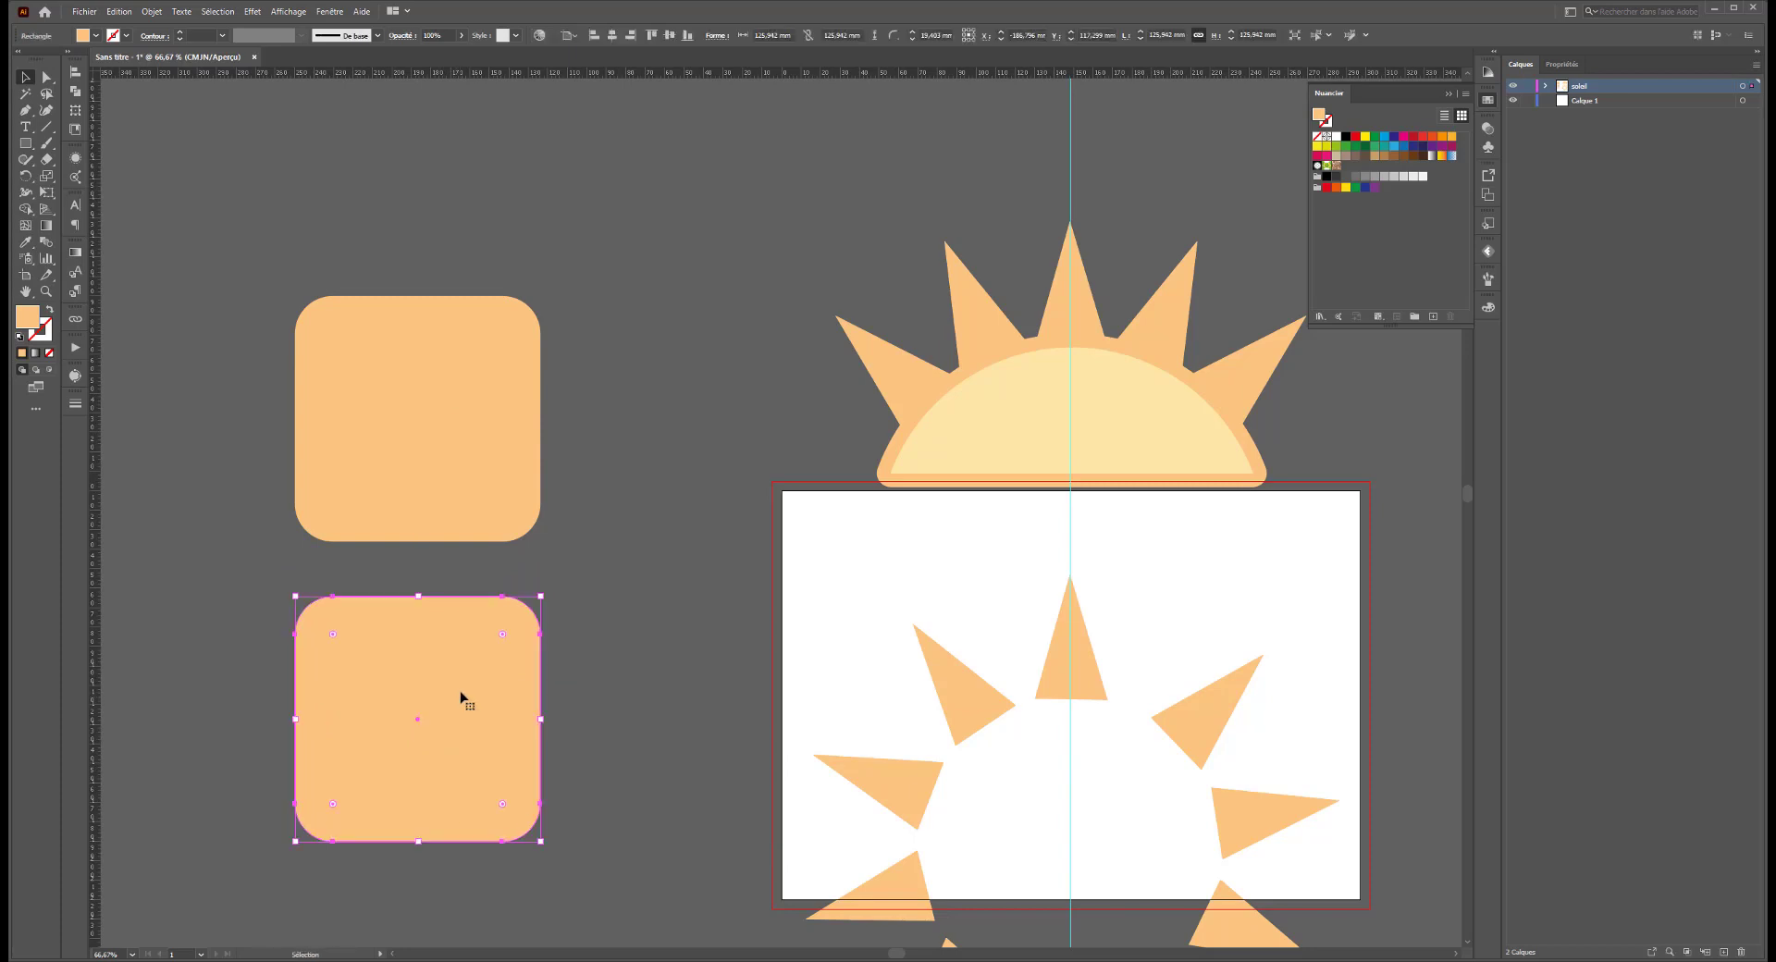
pyautogui.hotkey('ctrl', 'd')
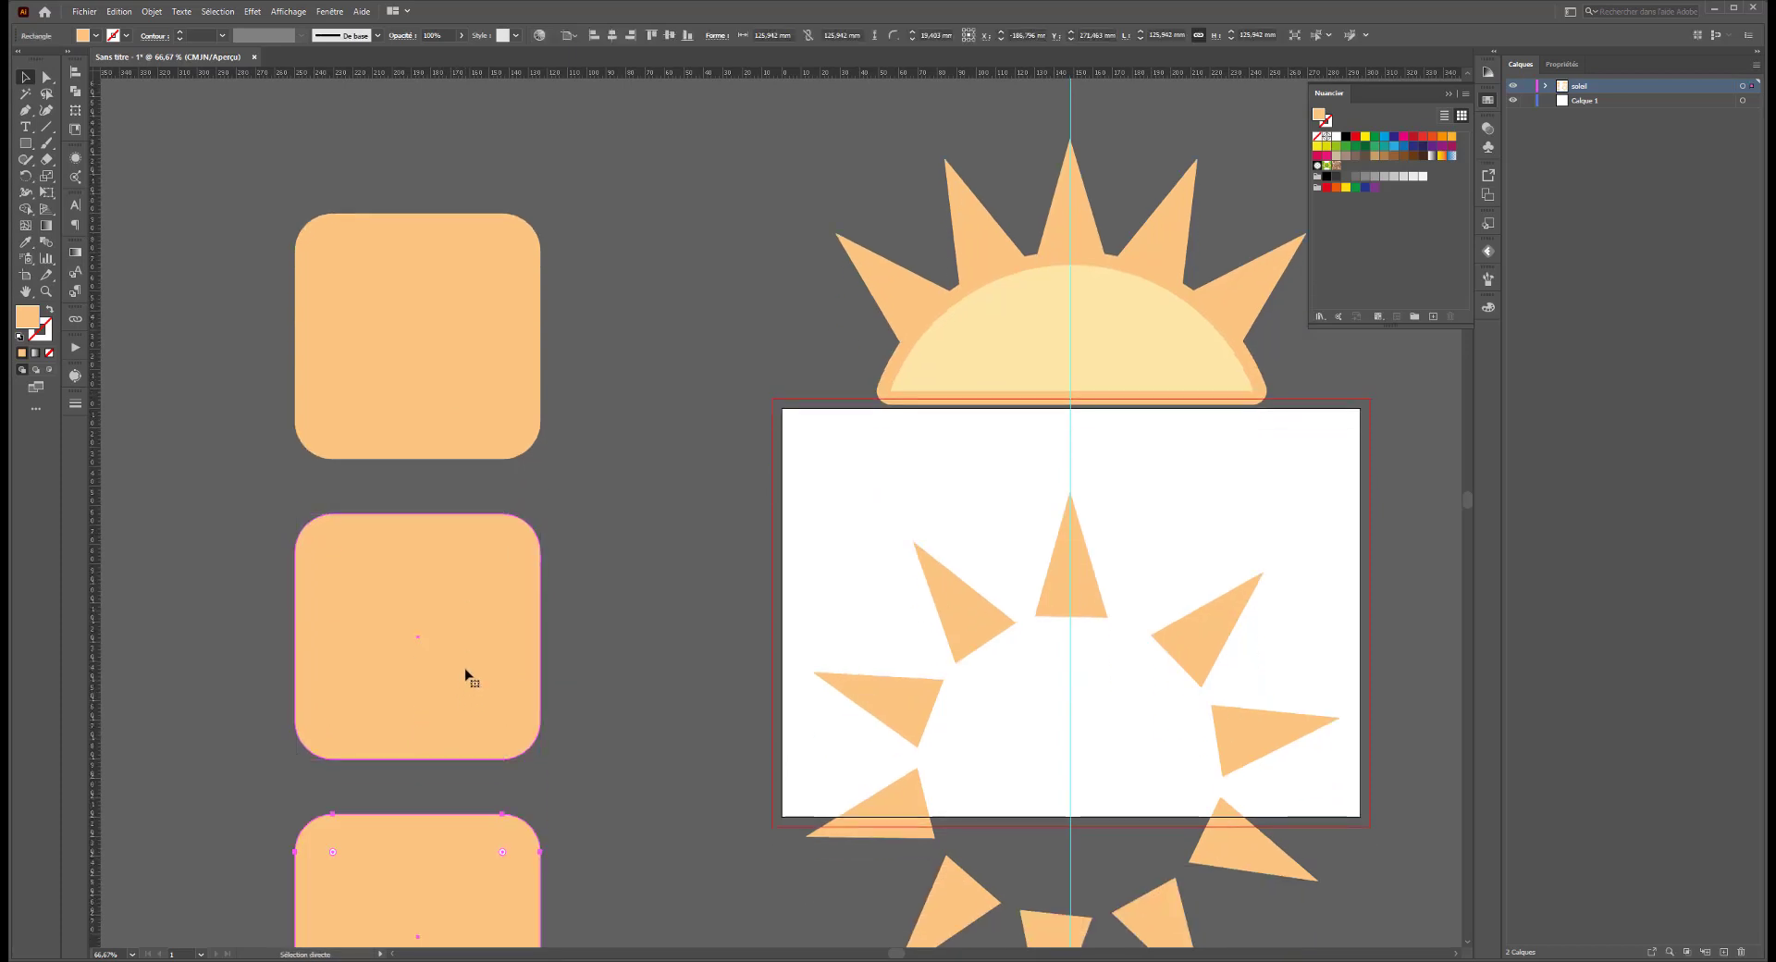
pyautogui.scroll(-3, 467, 675)
pyautogui.scroll(-2, 468, 675)
pyautogui.hotkey('ctrl', '-')
pyautogui.hotkey('ctrl', '-')
pyautogui.hotkey('ctrl', '-')
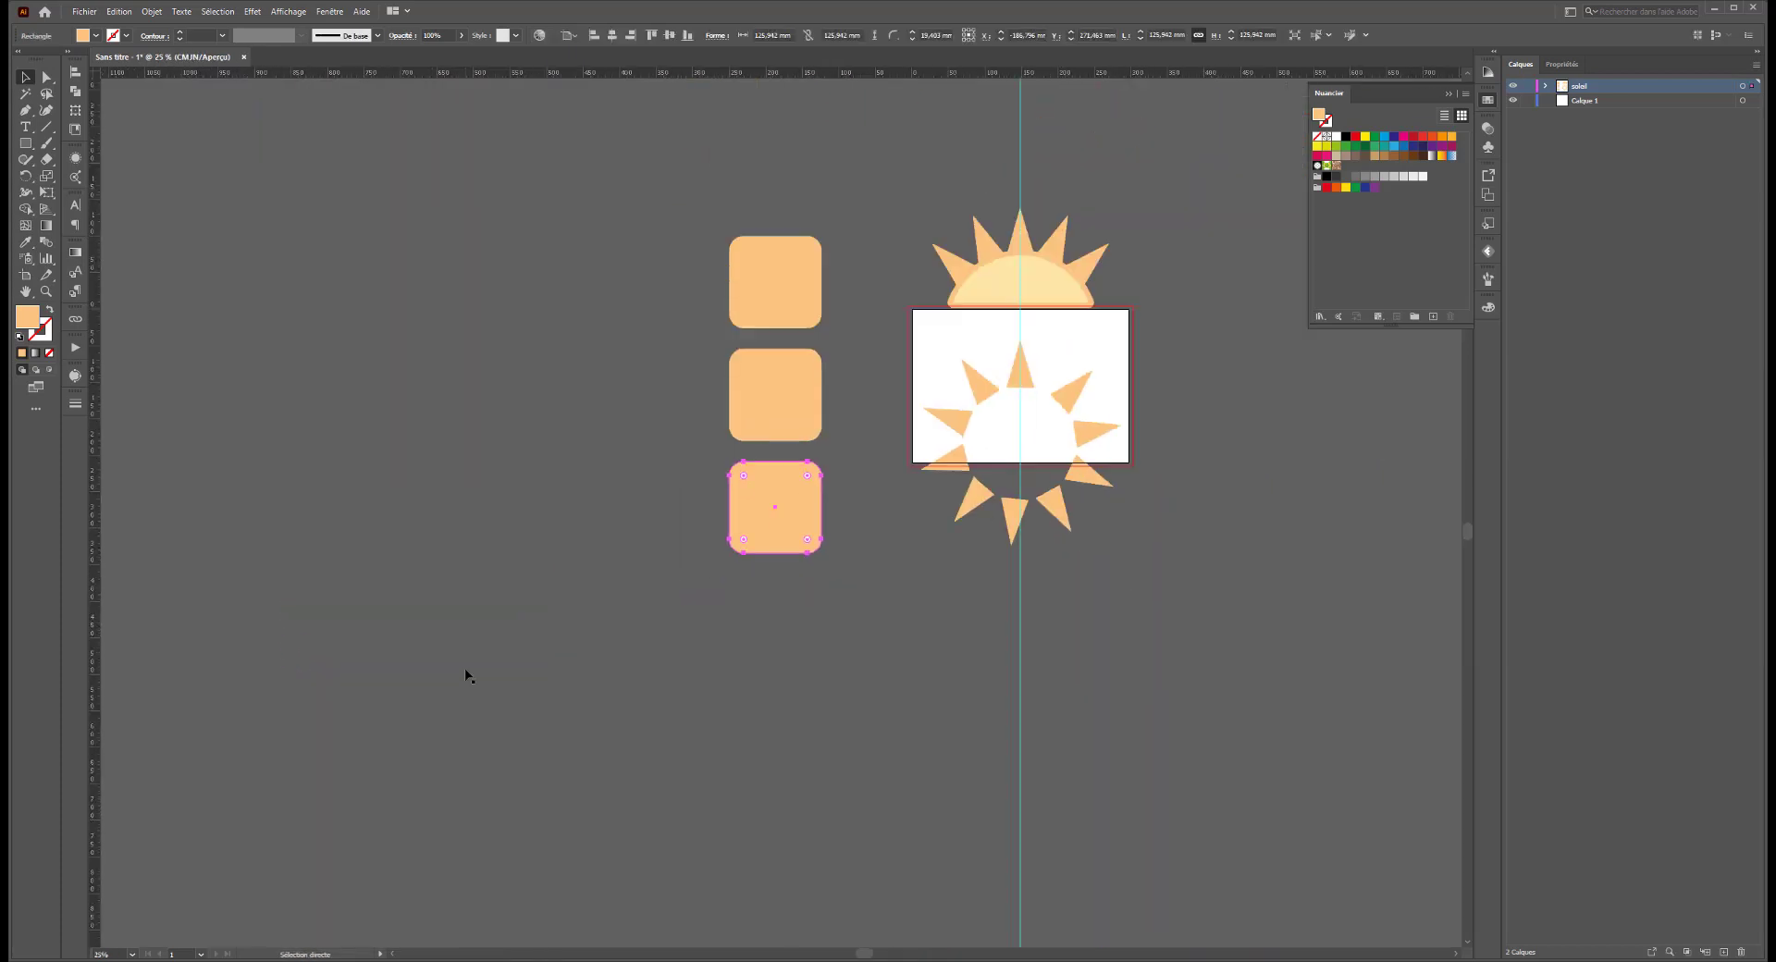
pyautogui.hotkey('ctrl', 'd')
pyautogui.hotkey('ctrl', 'd')
pyautogui.hotkey('ctrl', 'd')
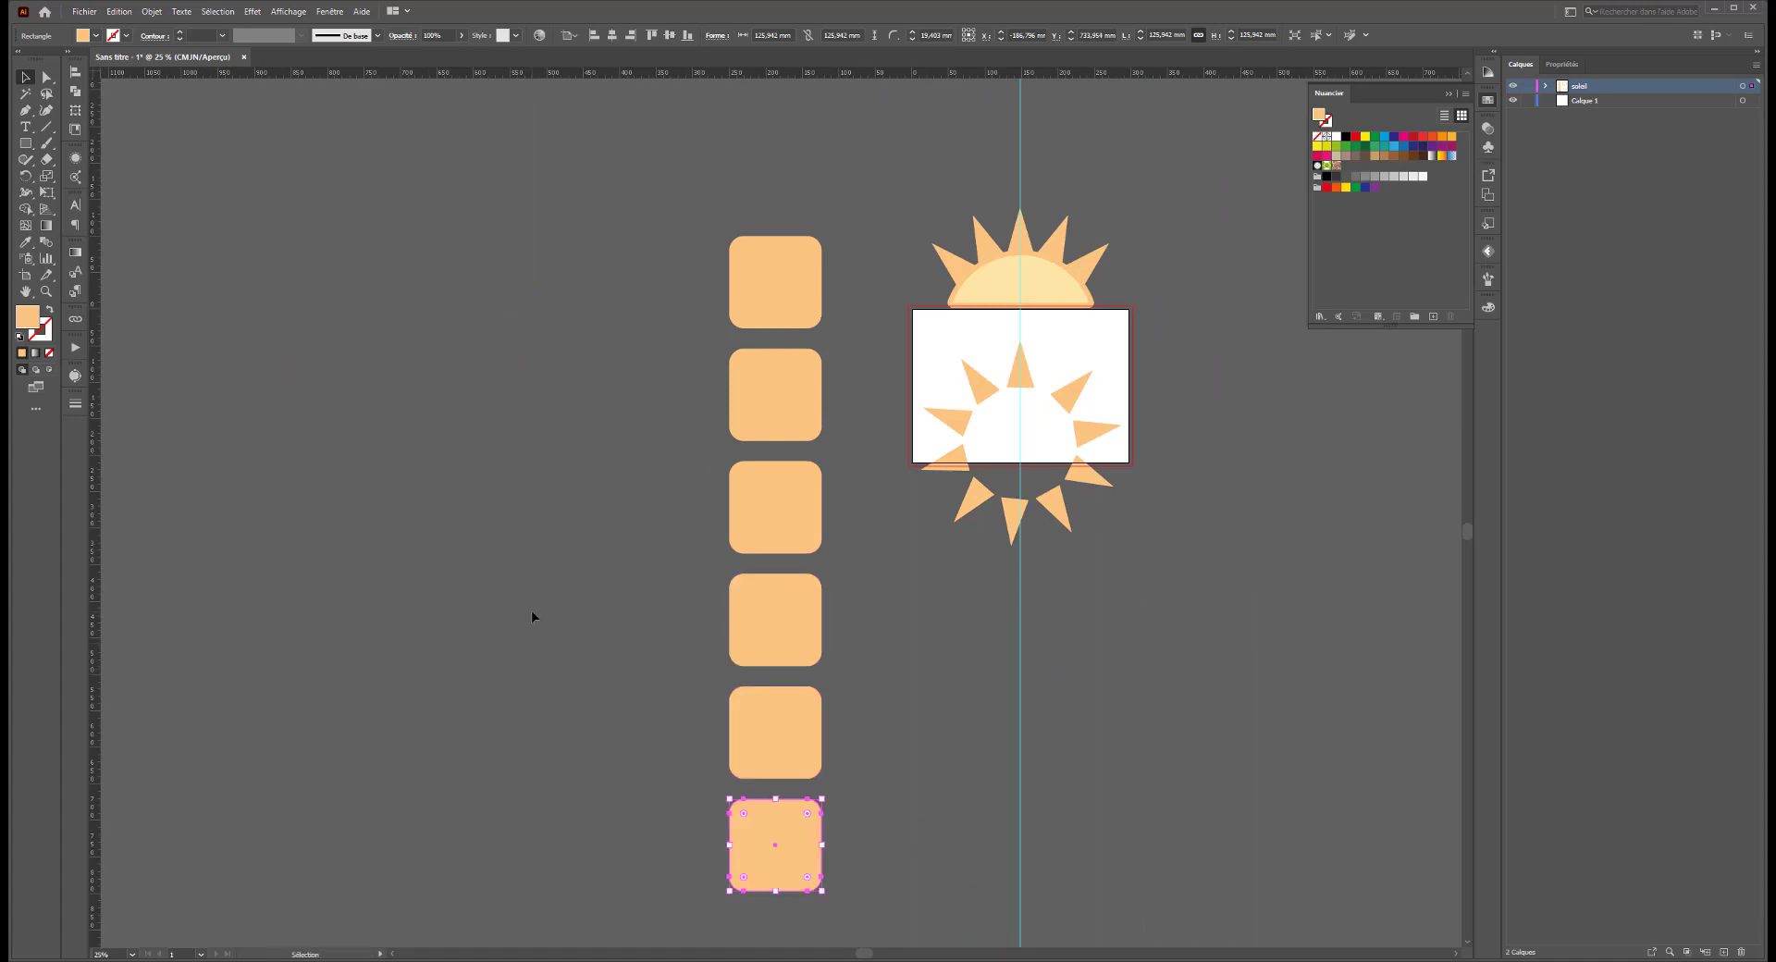
pyautogui.hotkey('ctrl', 'z')
pyautogui.hotkey('ctrl', 'z')
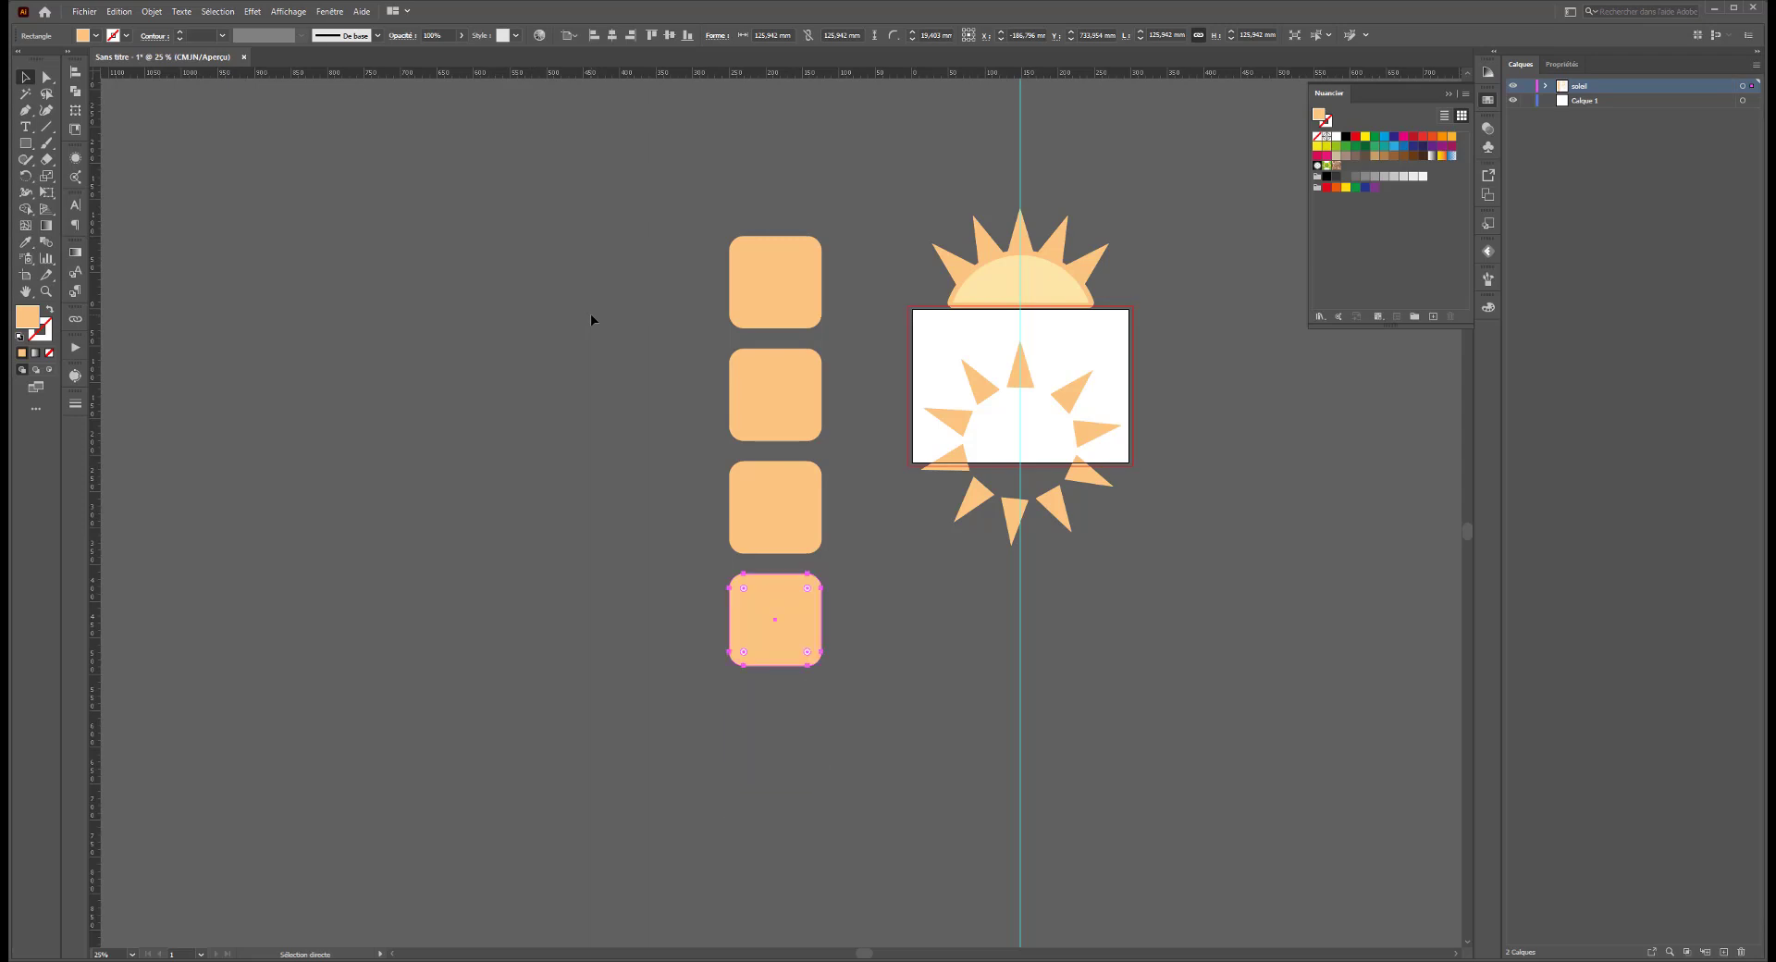
pyautogui.hotkey('ctrl', 'z')
pyautogui.hotkey('ctrl', 'z')
pyautogui.hotkey('ctrl', 'z')
pyautogui.hotkey('ctrl', 'z')
pyautogui.hotkey('ctrl', 'z')
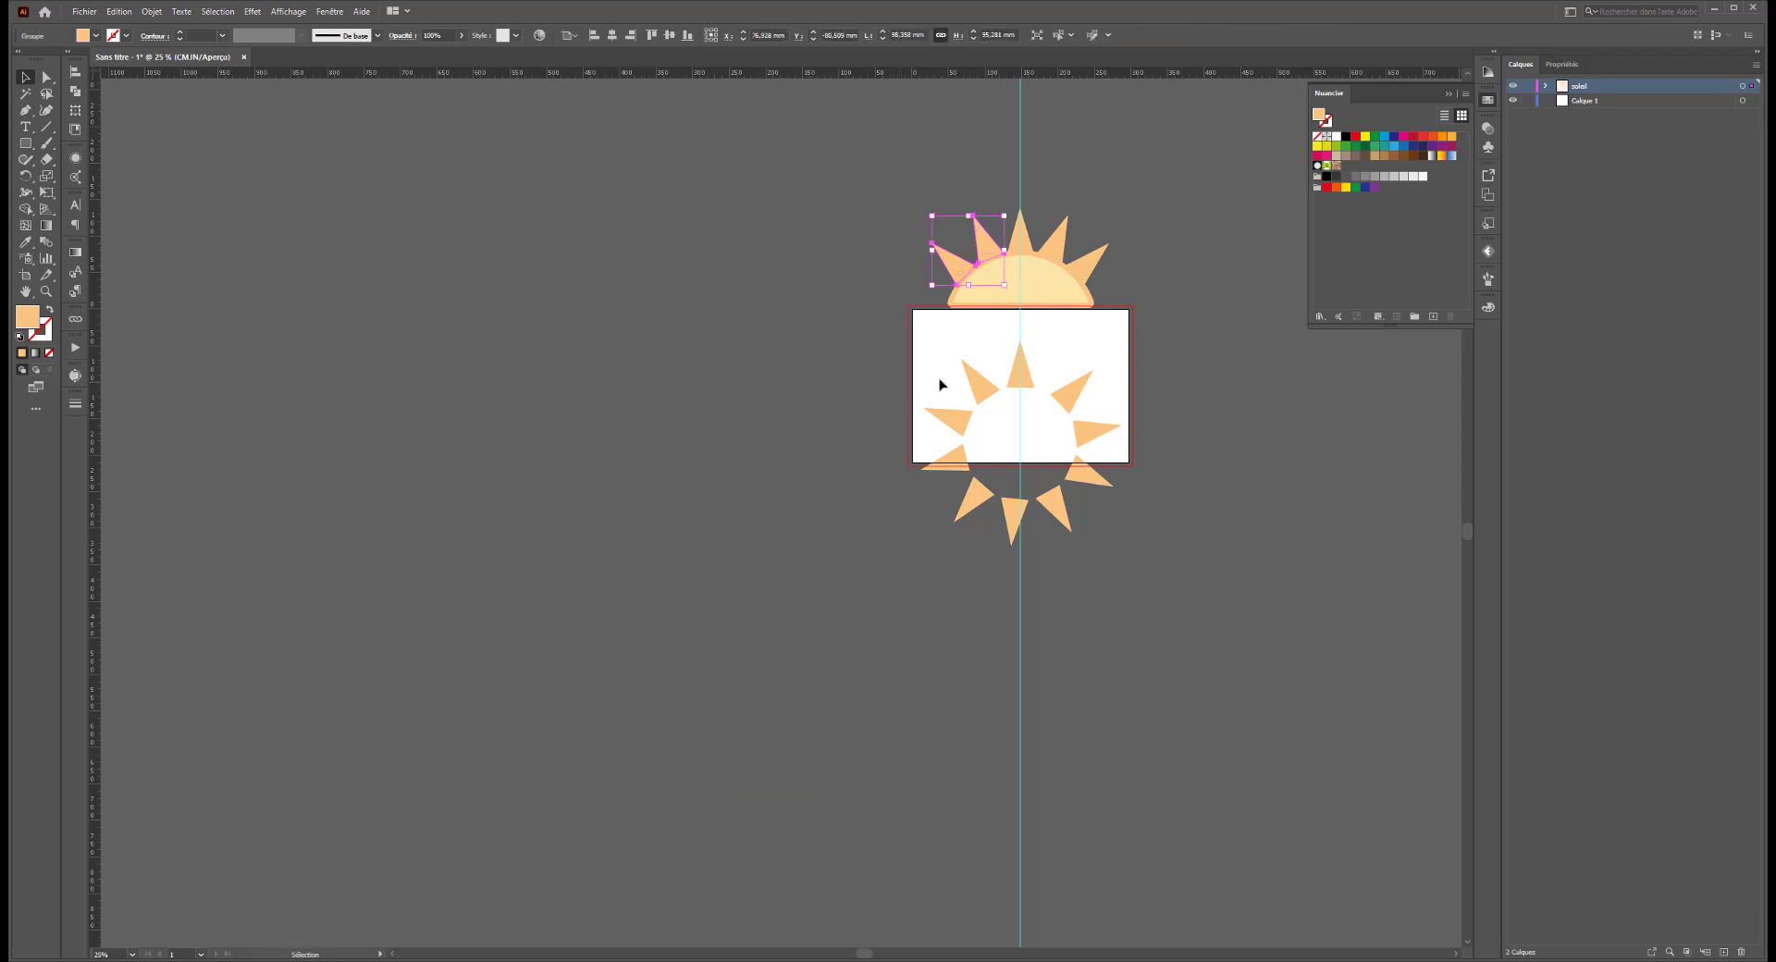
pyautogui.click(980, 380)
pyautogui.hotkey('ctrl', 'a')
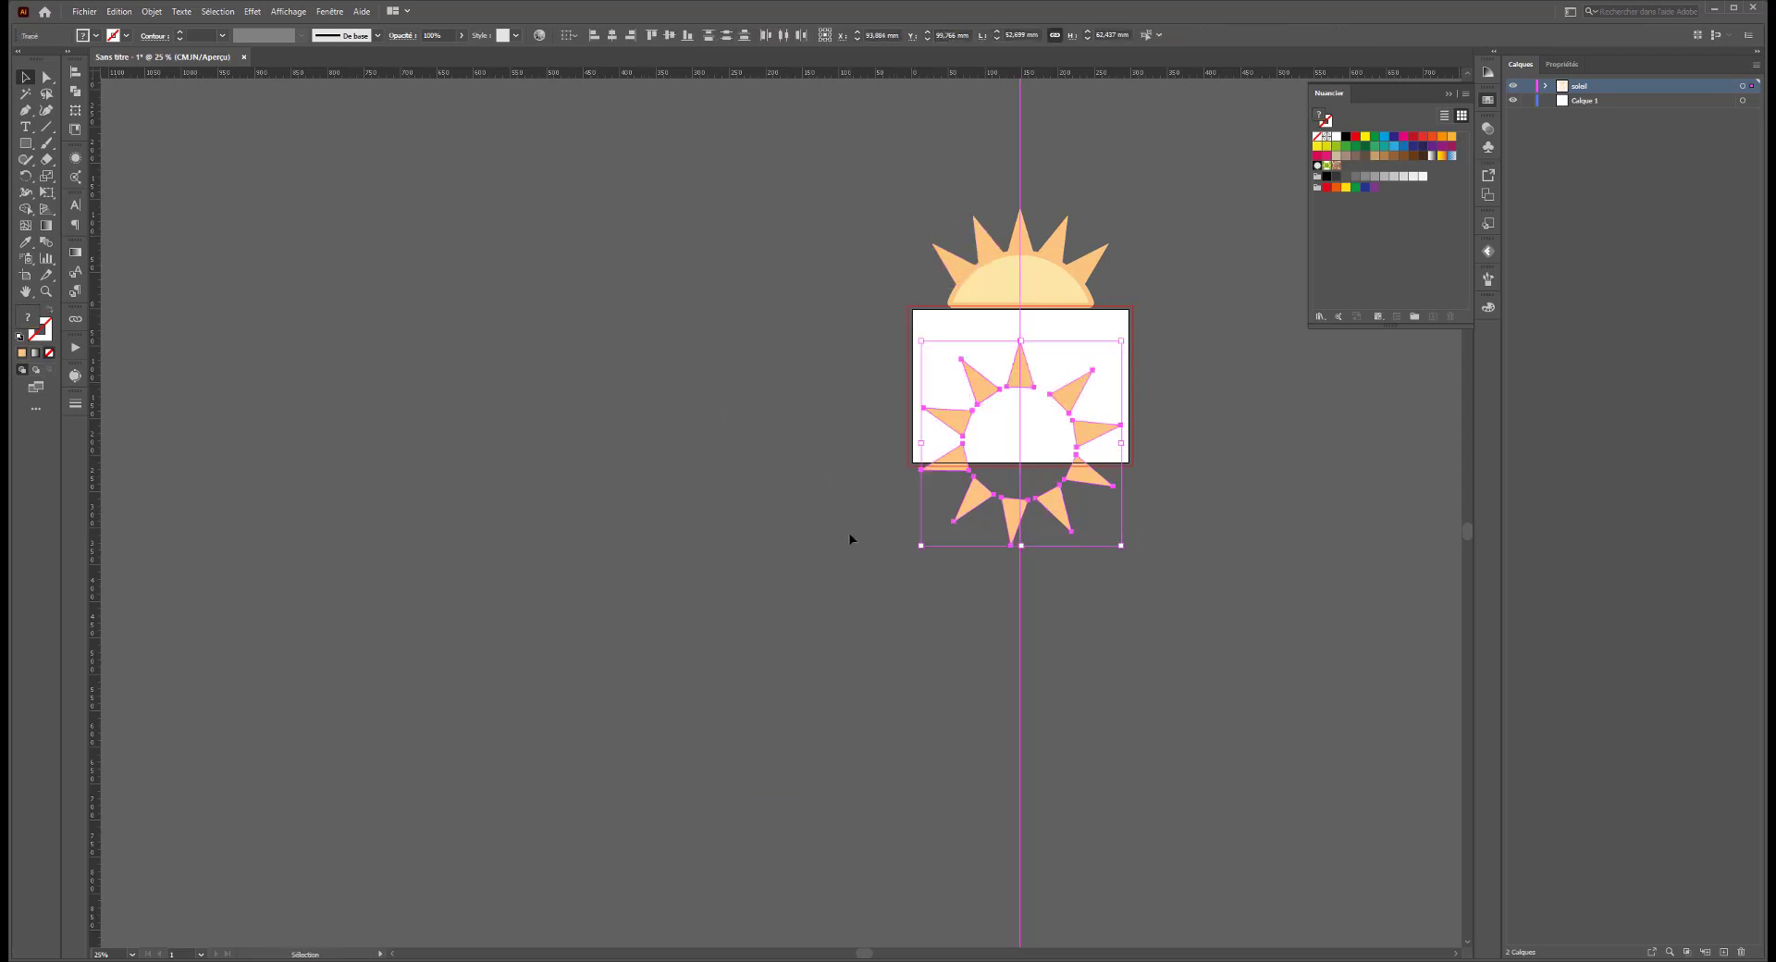